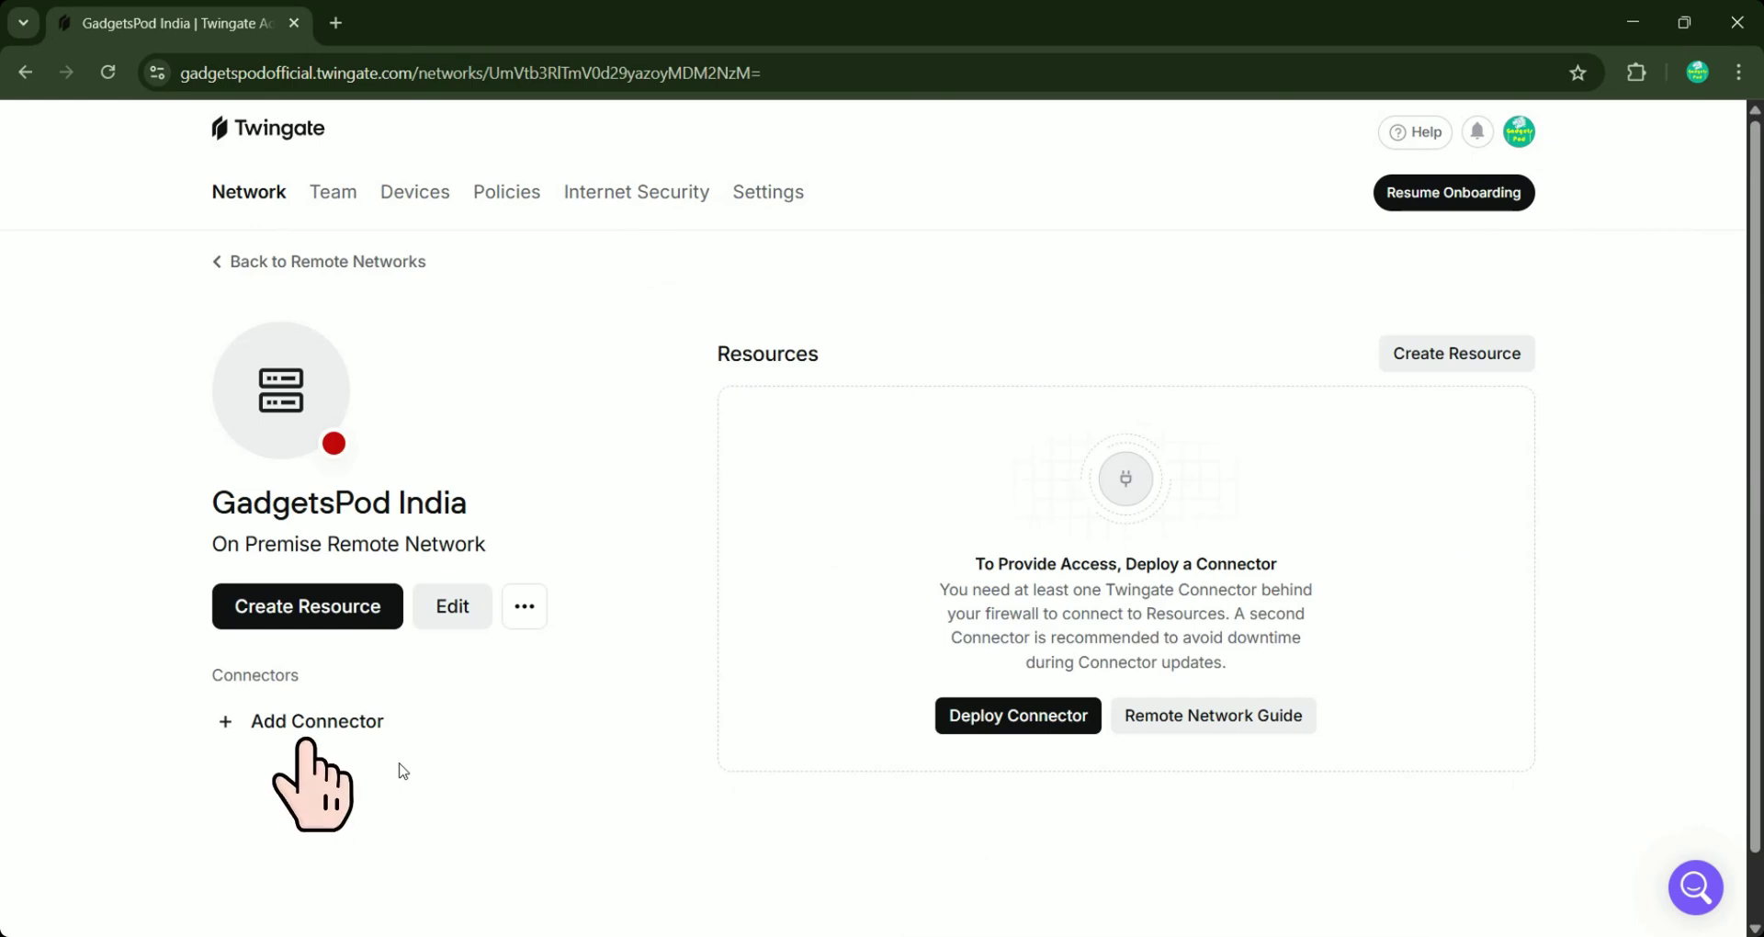
# - Add a connector to the GadgetsPod India remote network and rename it RaspberryPiConnector
pyautogui.click(358, 733)
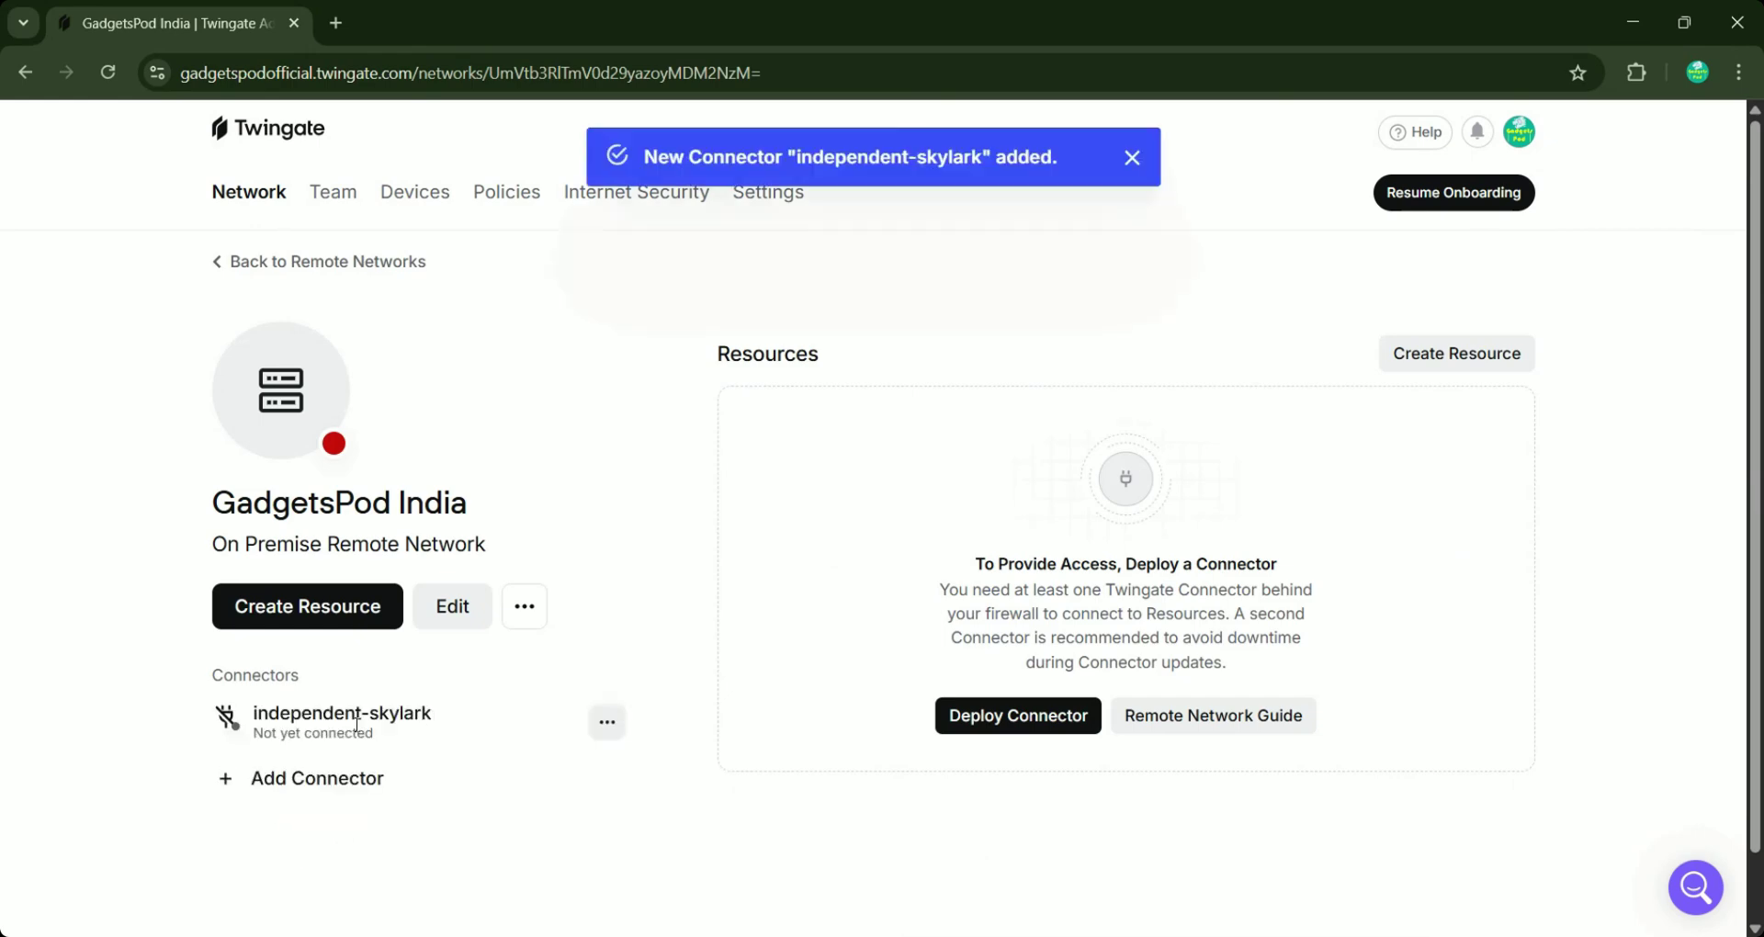
pyautogui.click(606, 722)
pyautogui.click(467, 837)
pyautogui.tripleClick(834, 492)
pyautogui.write('Rasp')
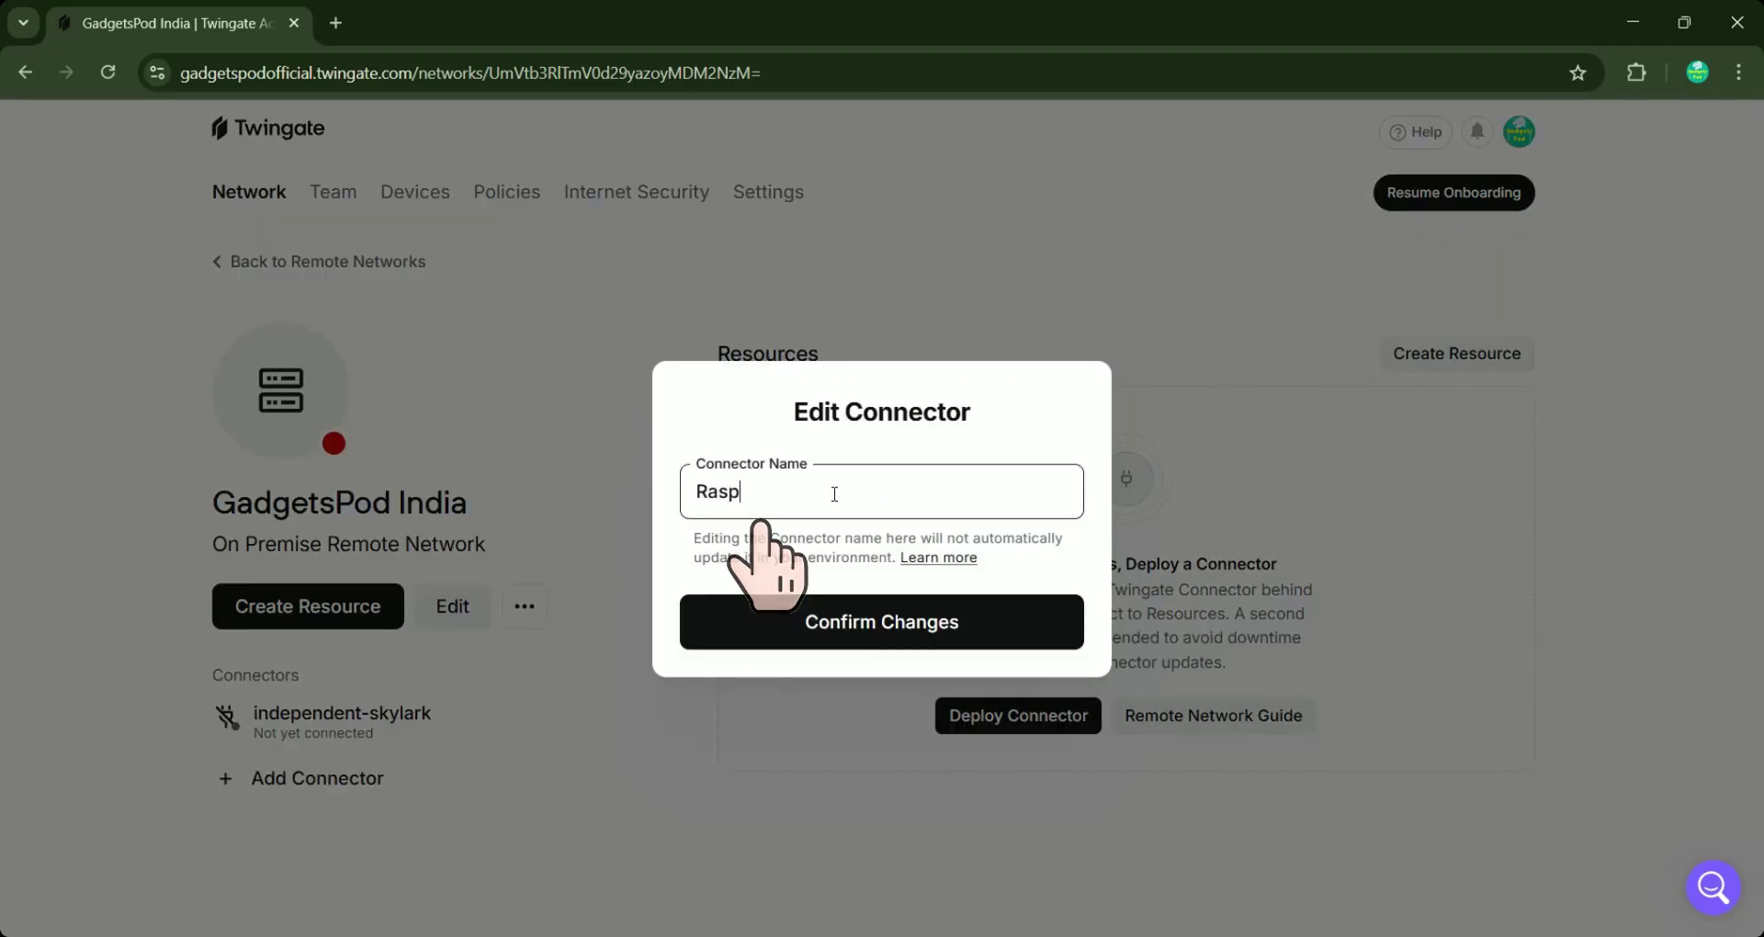
pyautogui.write('berryPiConnector')
pyautogui.click(848, 620)
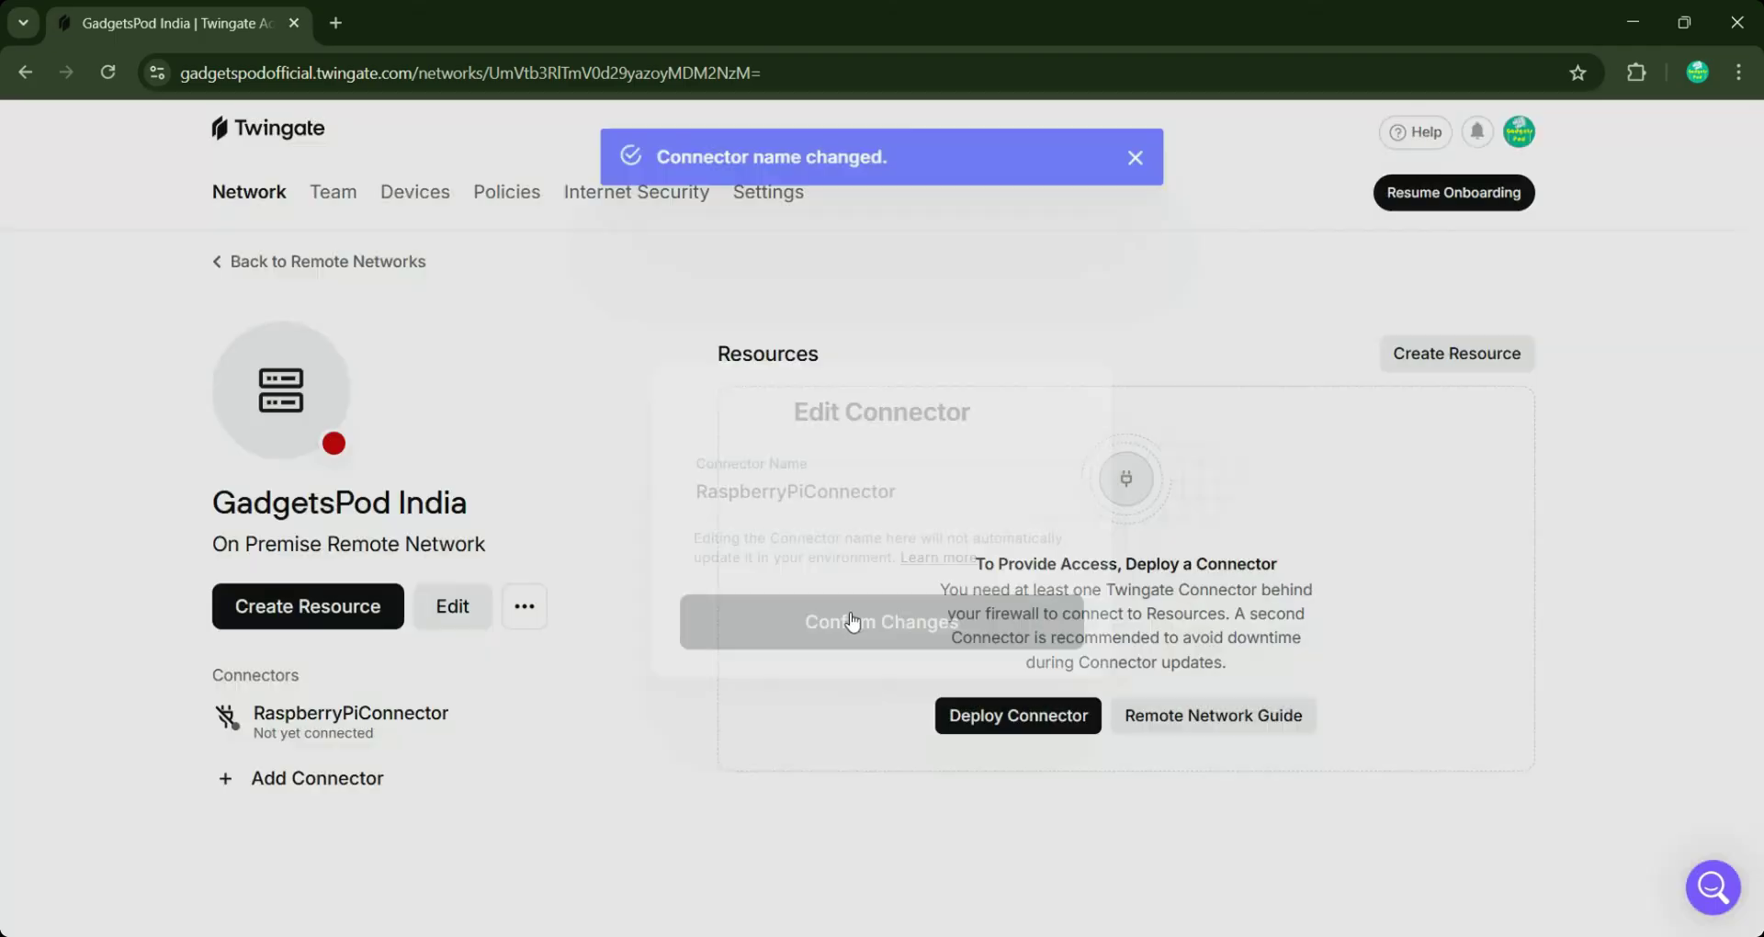
# - Open RaspberryPiConnector and choose Linux as its deployment method
pyautogui.click(349, 715)
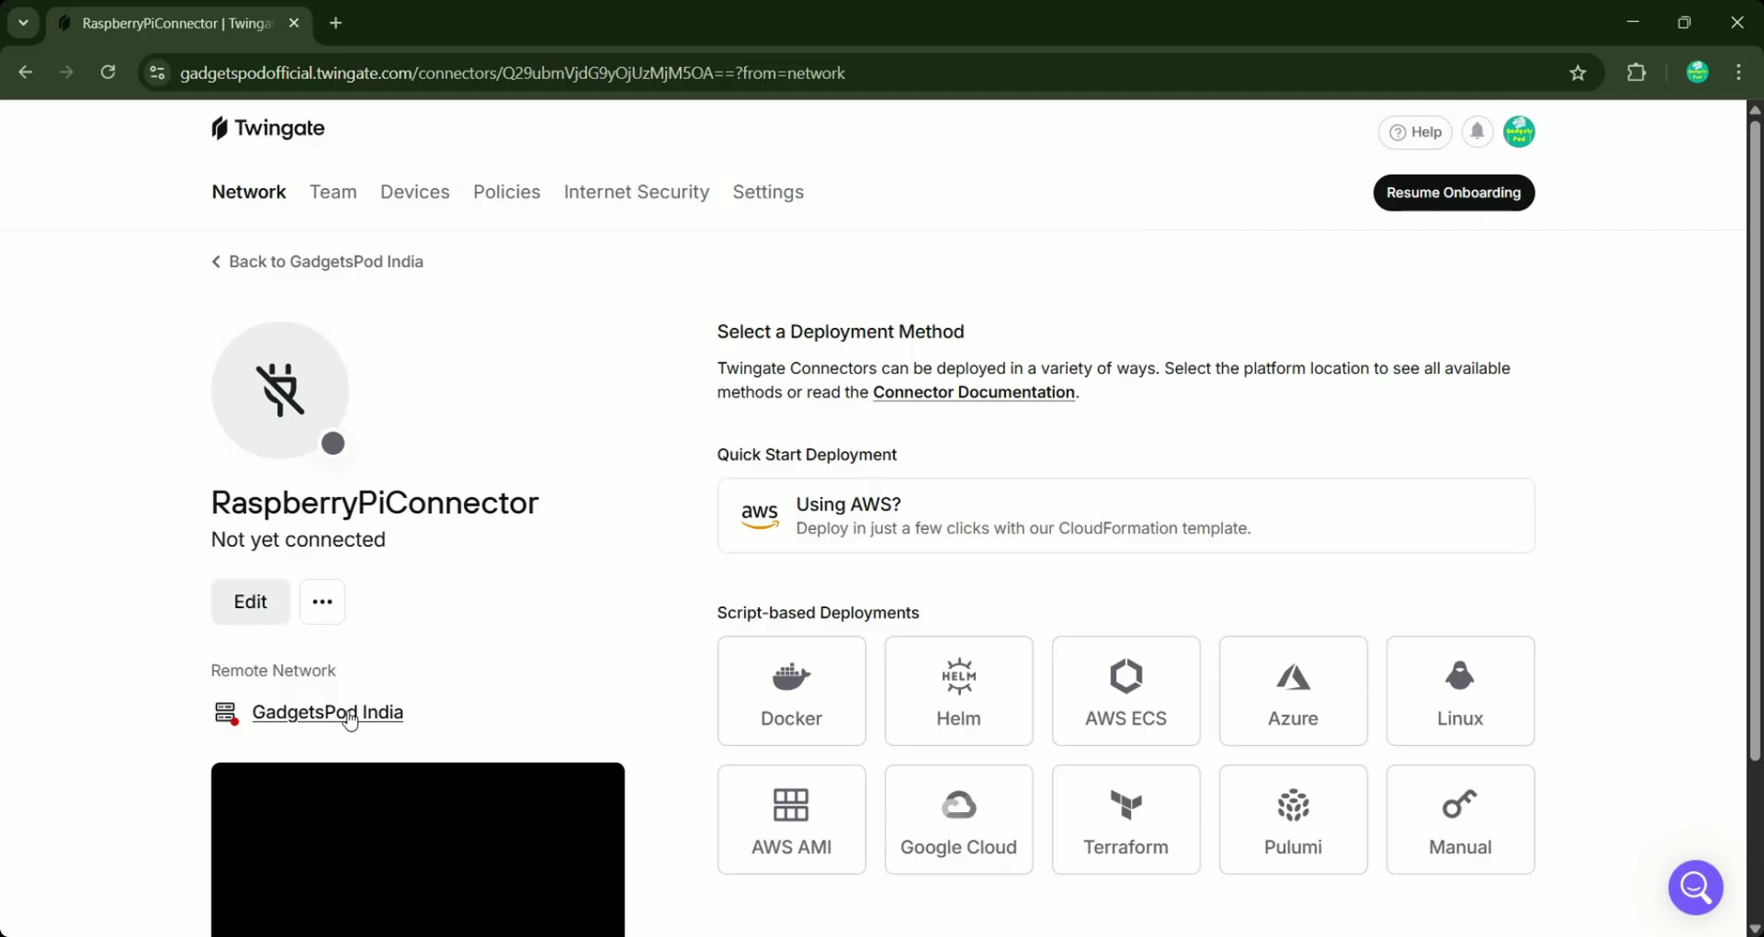
pyautogui.scroll(-3, 1628, 581)
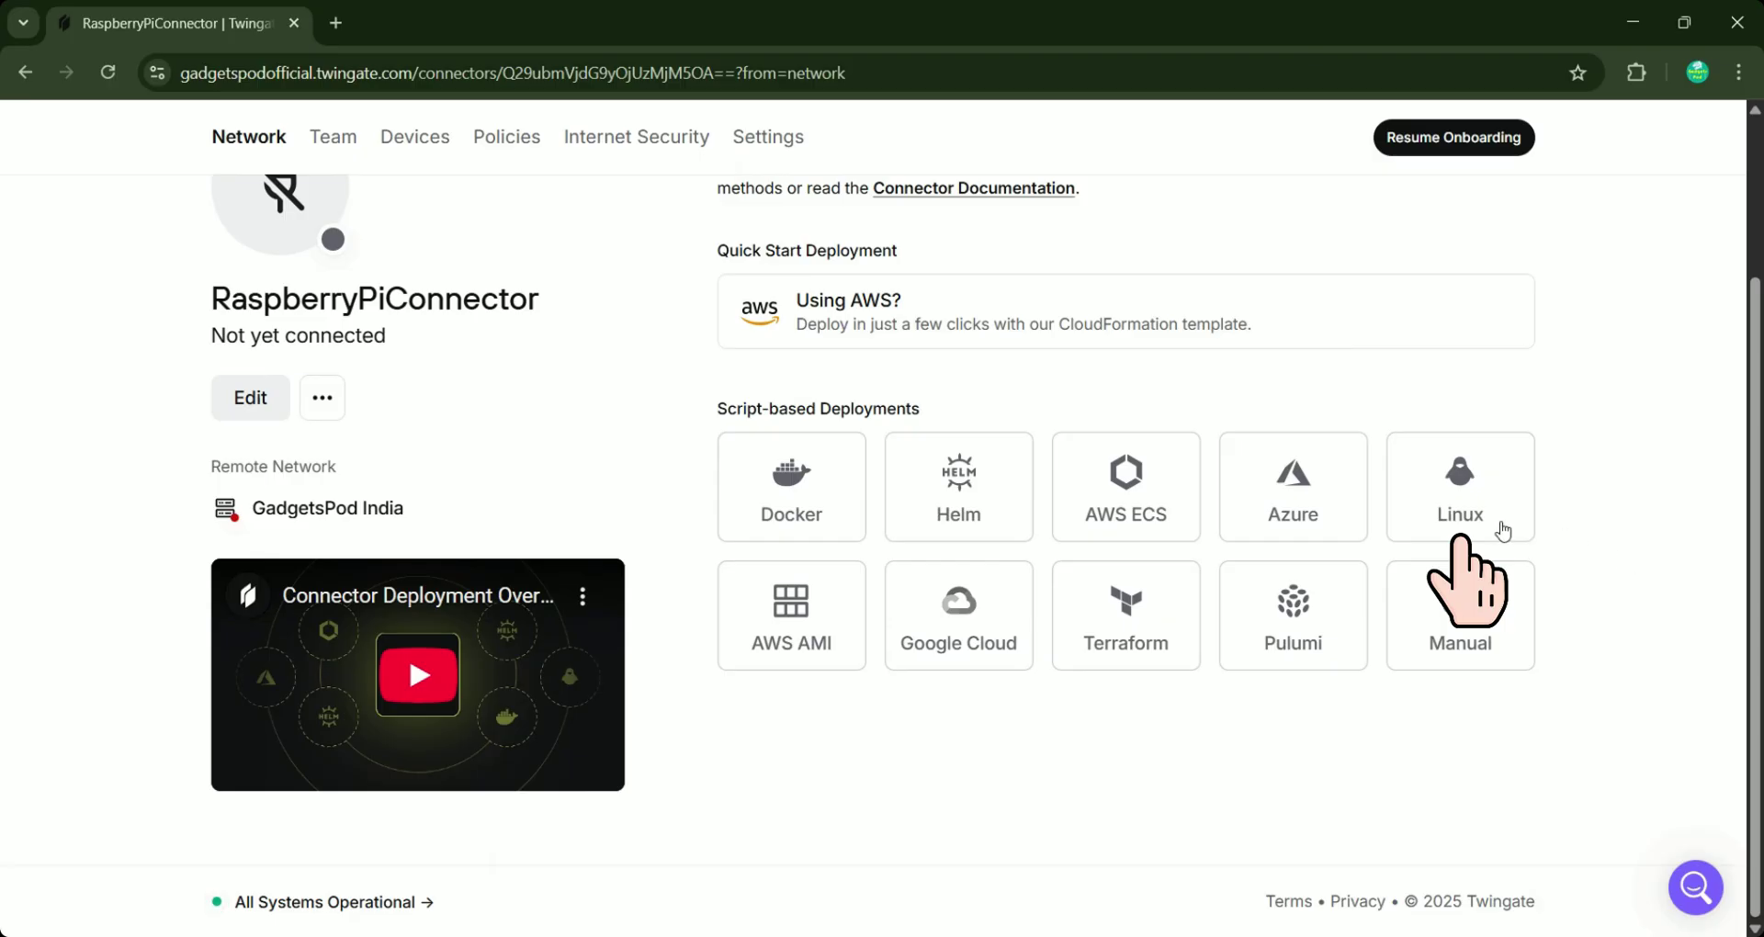
pyautogui.click(1483, 523)
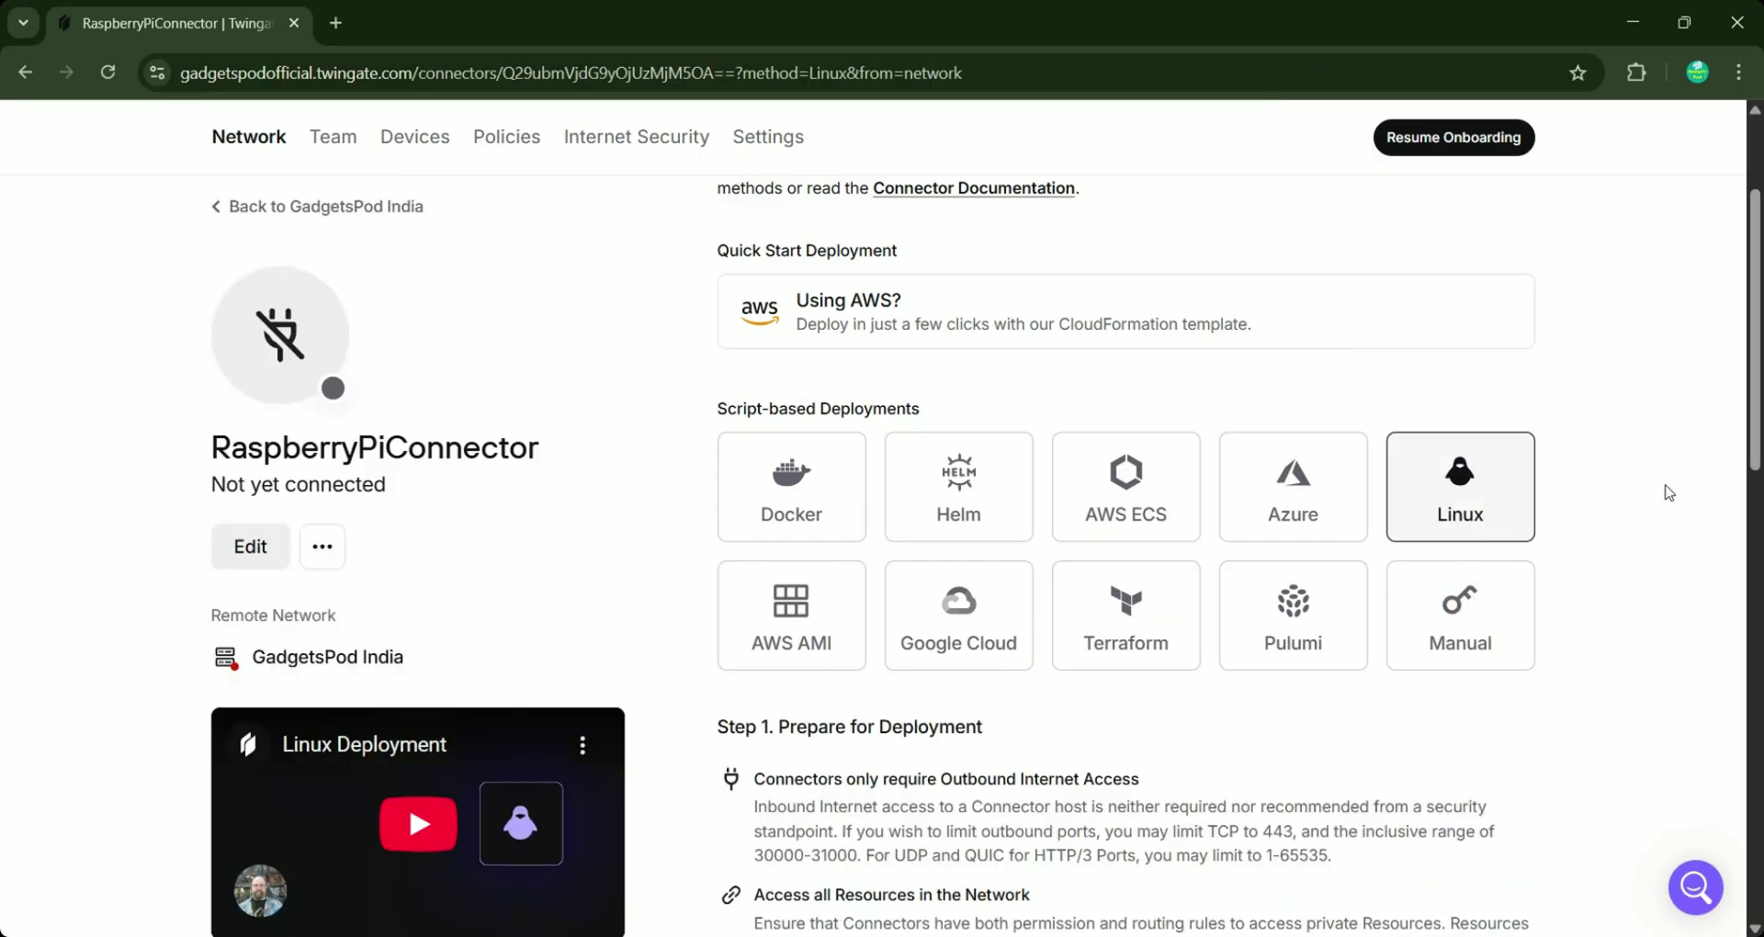
# - Generate the connector's access and refresh tokens, authenticating with the Google account
pyautogui.moveTo(1755, 404); pyautogui.dragTo(1758, 601)
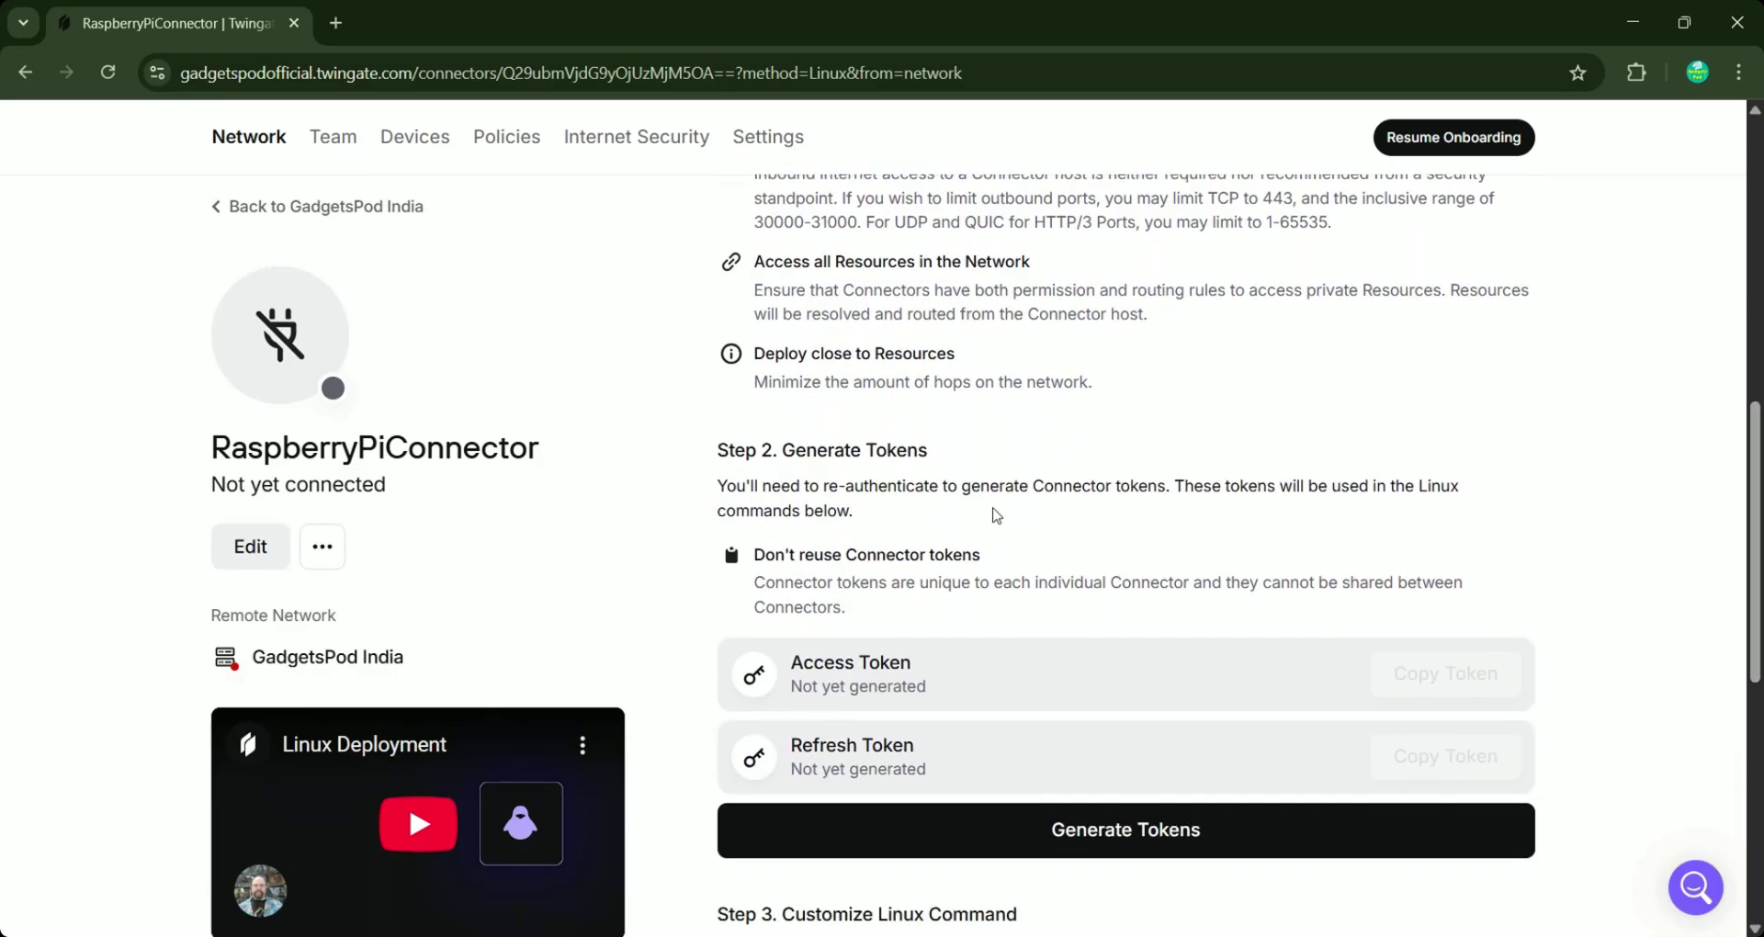
pyautogui.moveTo(961, 458); pyautogui.dragTo(779, 457)
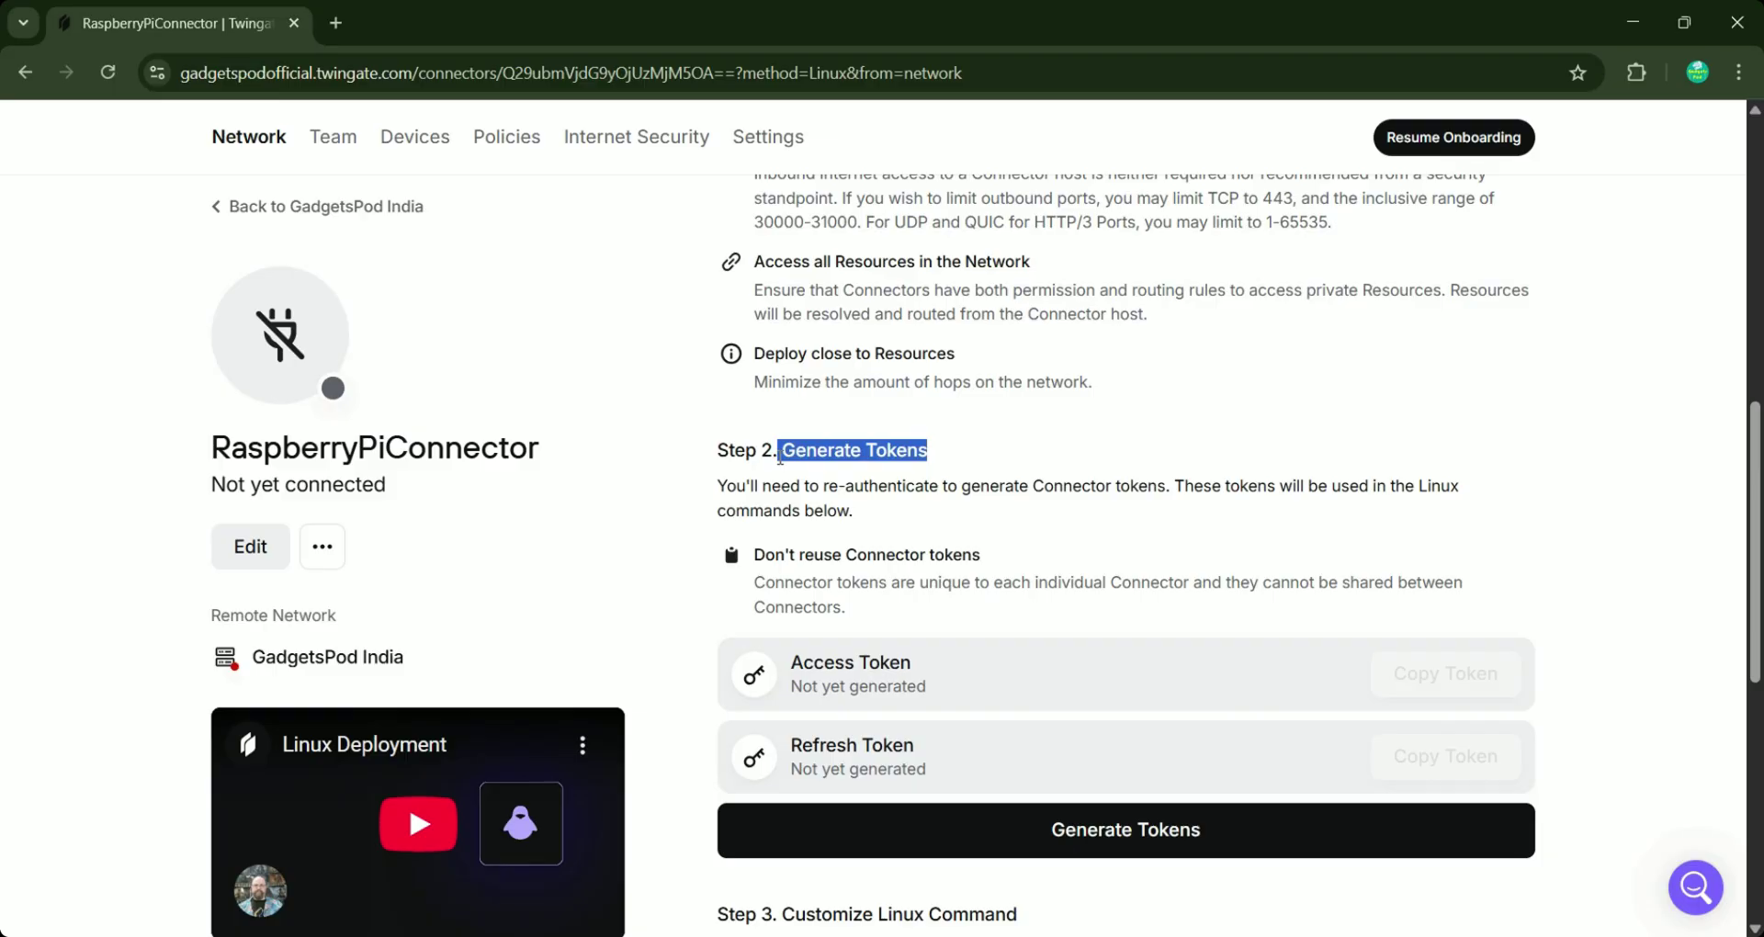
pyautogui.click(1090, 838)
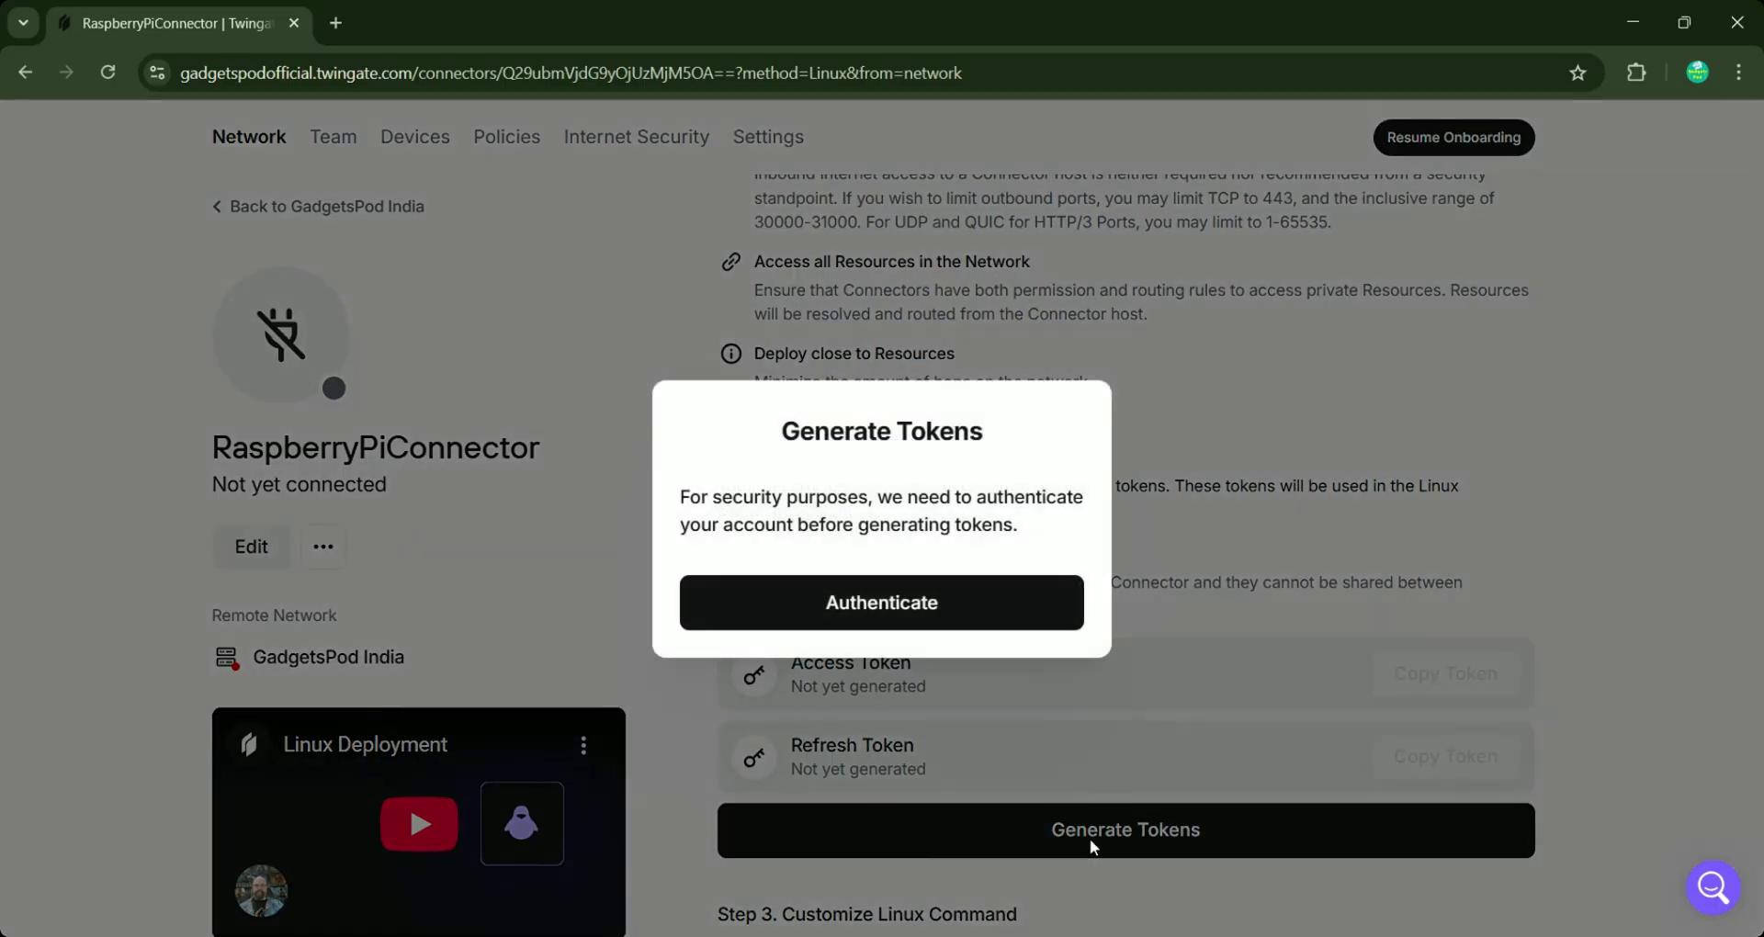
pyautogui.click(991, 602)
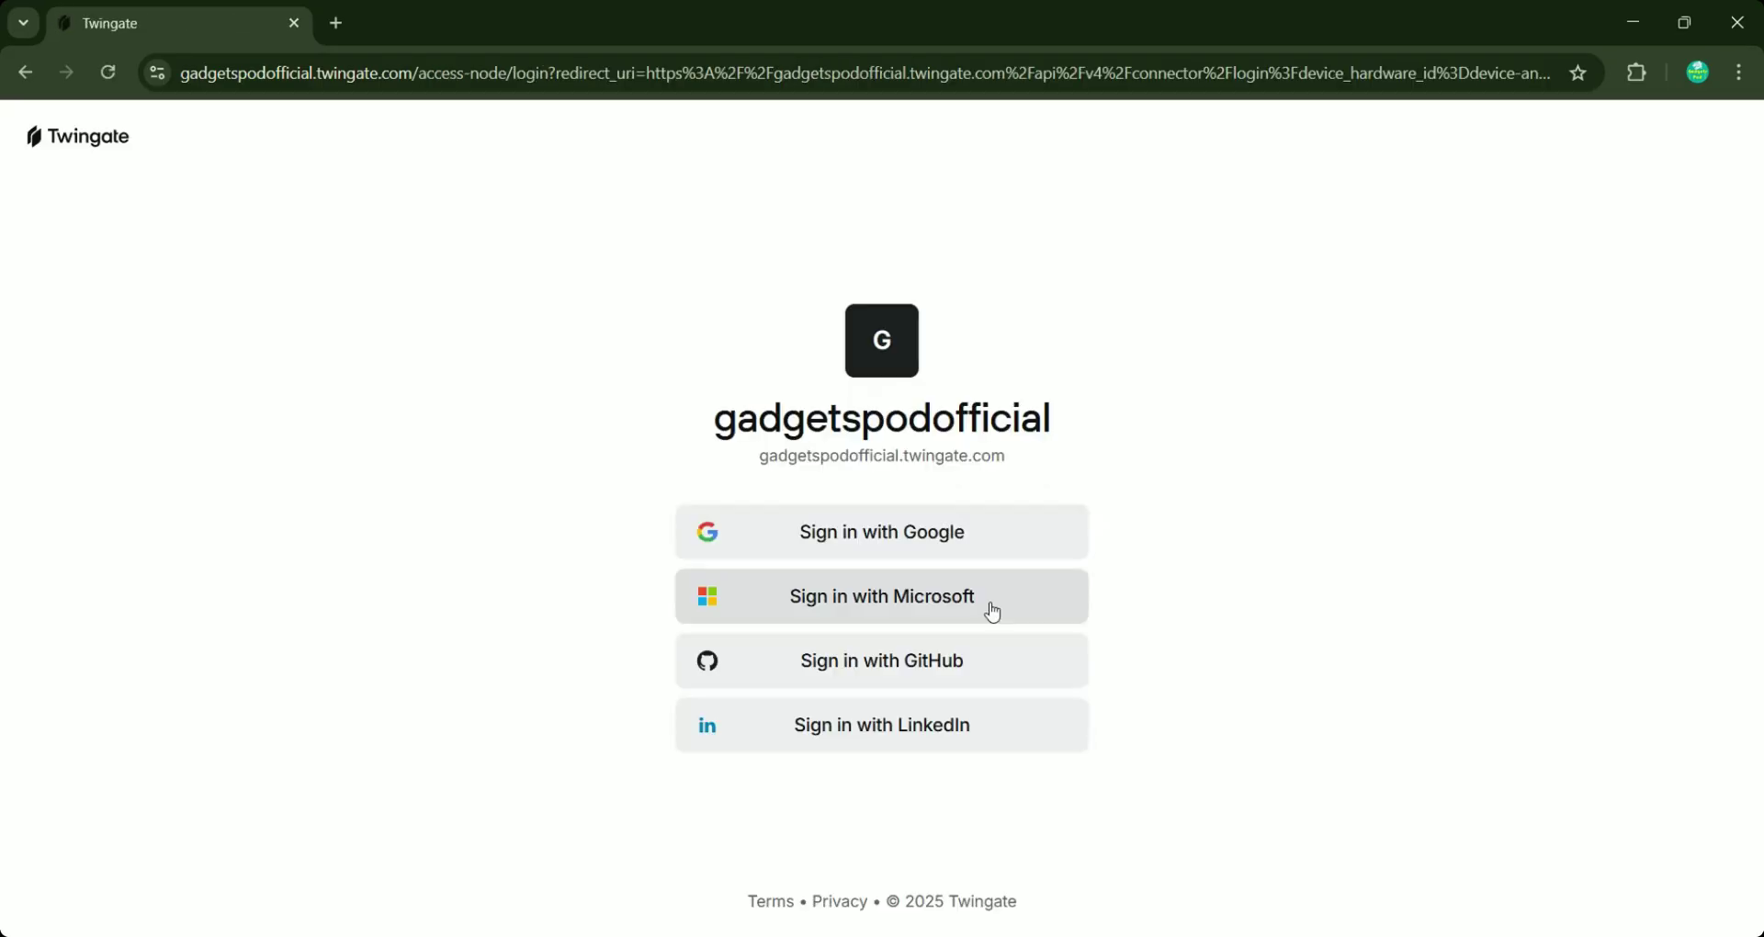
pyautogui.click(957, 543)
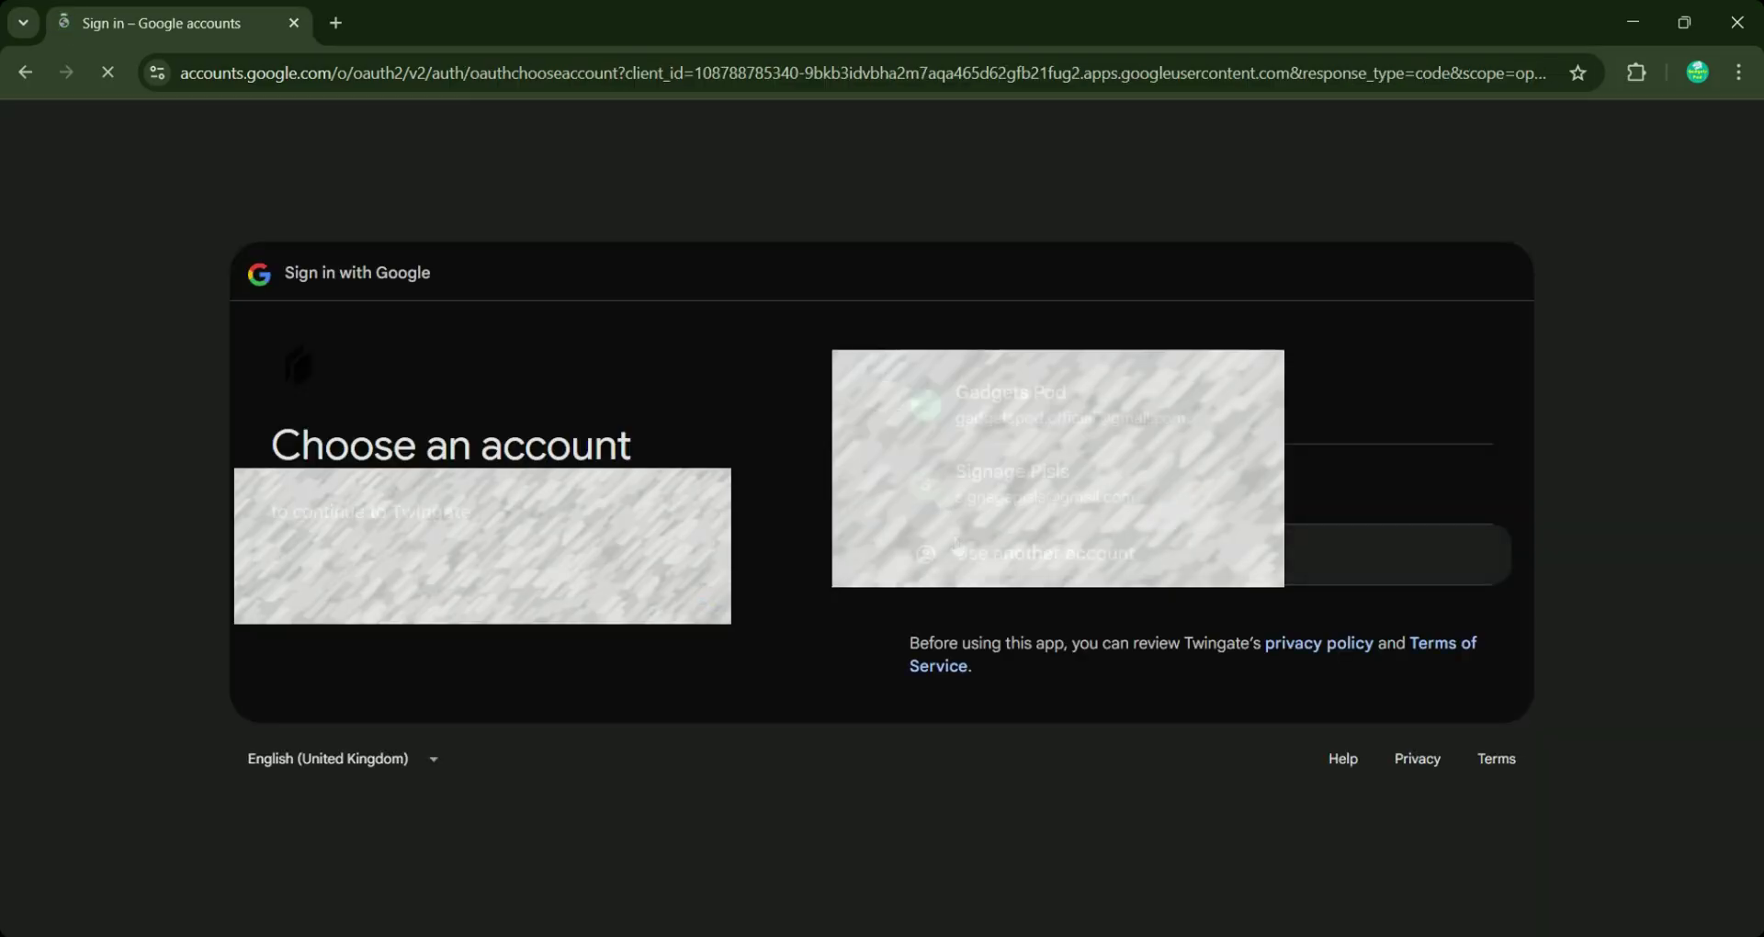
pyautogui.click(1020, 416)
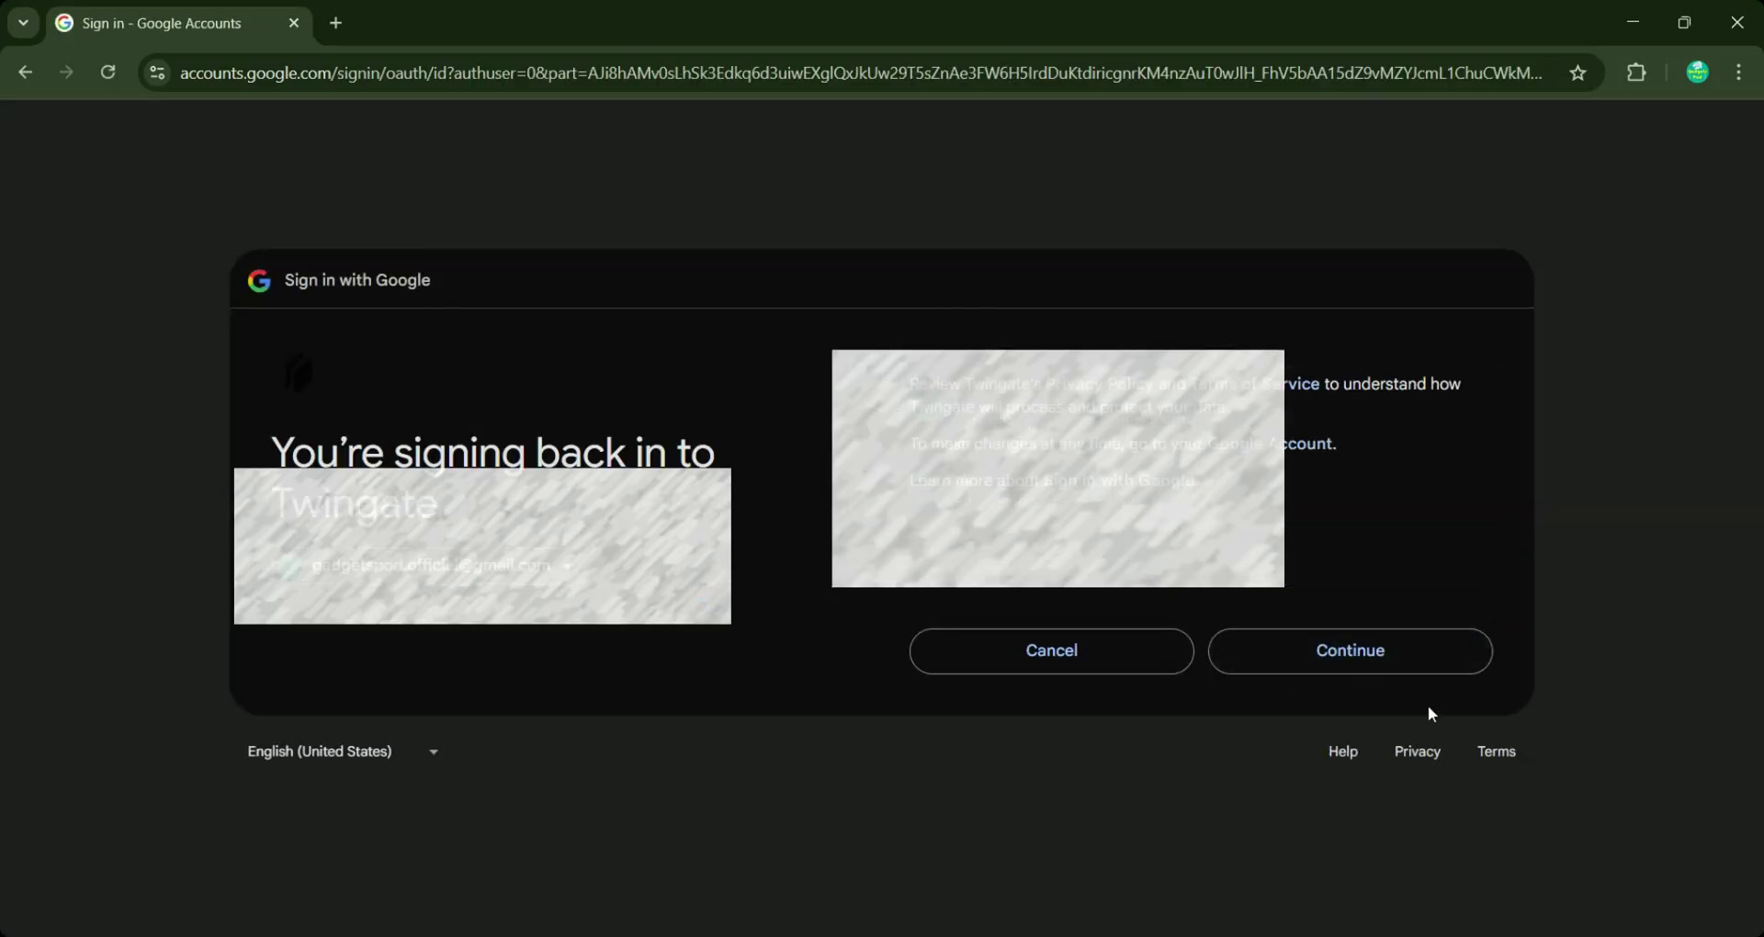
pyautogui.click(1412, 672)
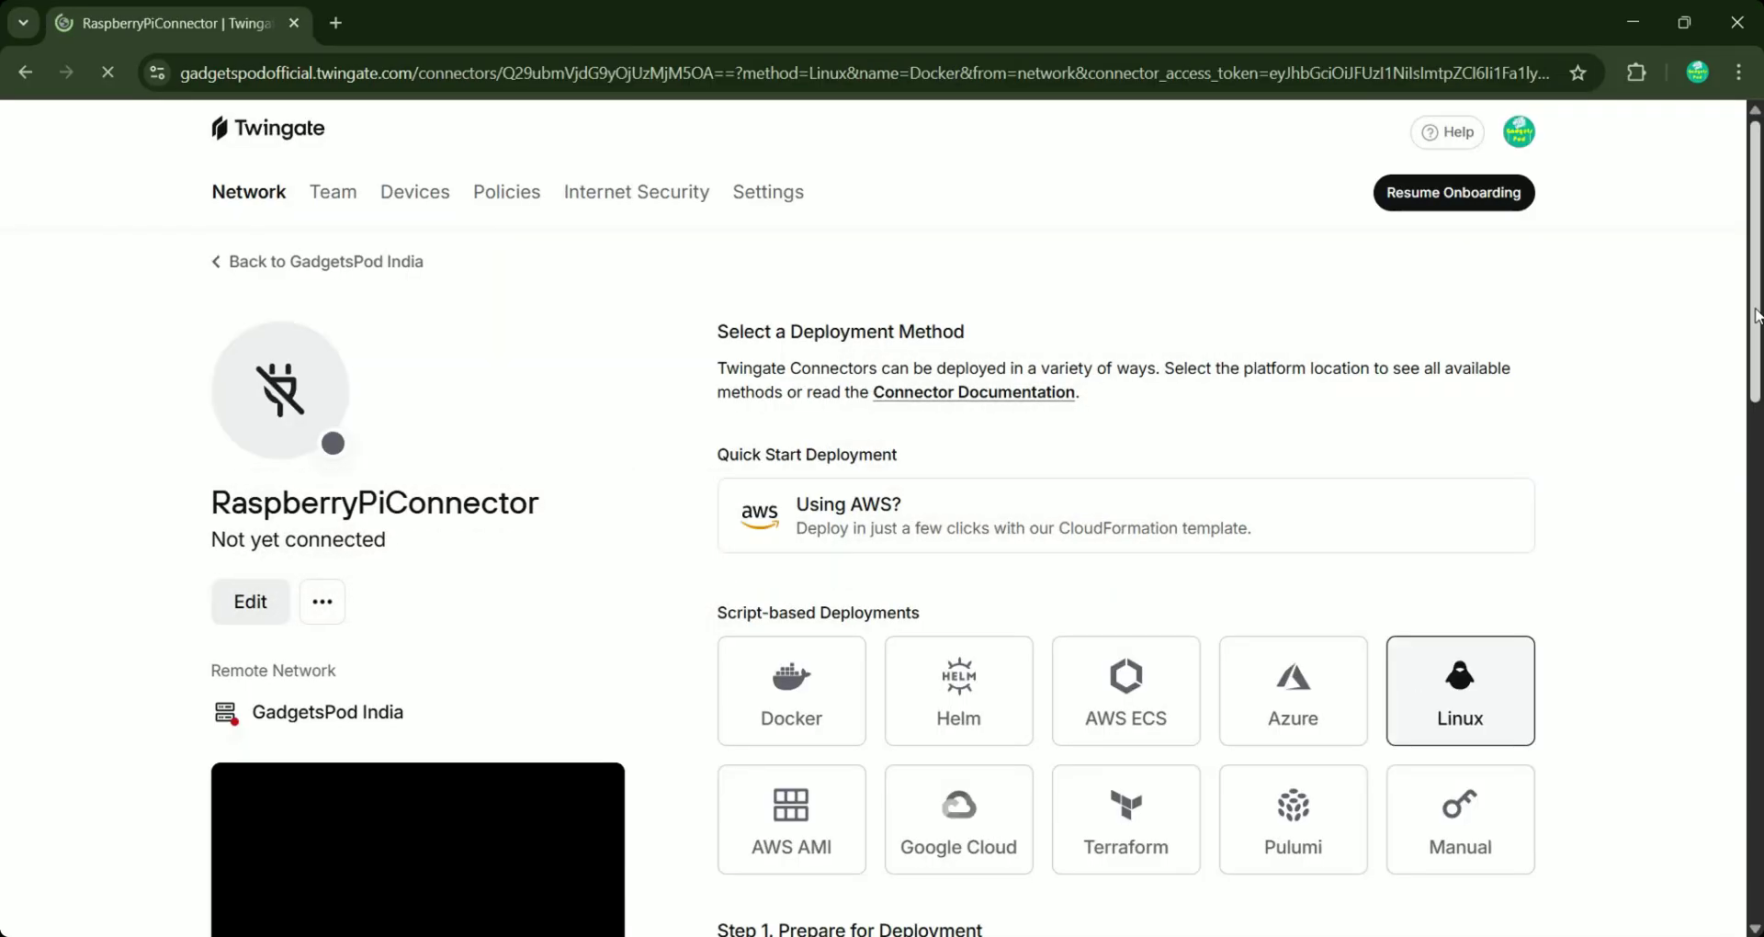
# - Copy the connector's access token, refresh token and Linux install command for use on the Raspberry Pi
pyautogui.click(1485, 511)
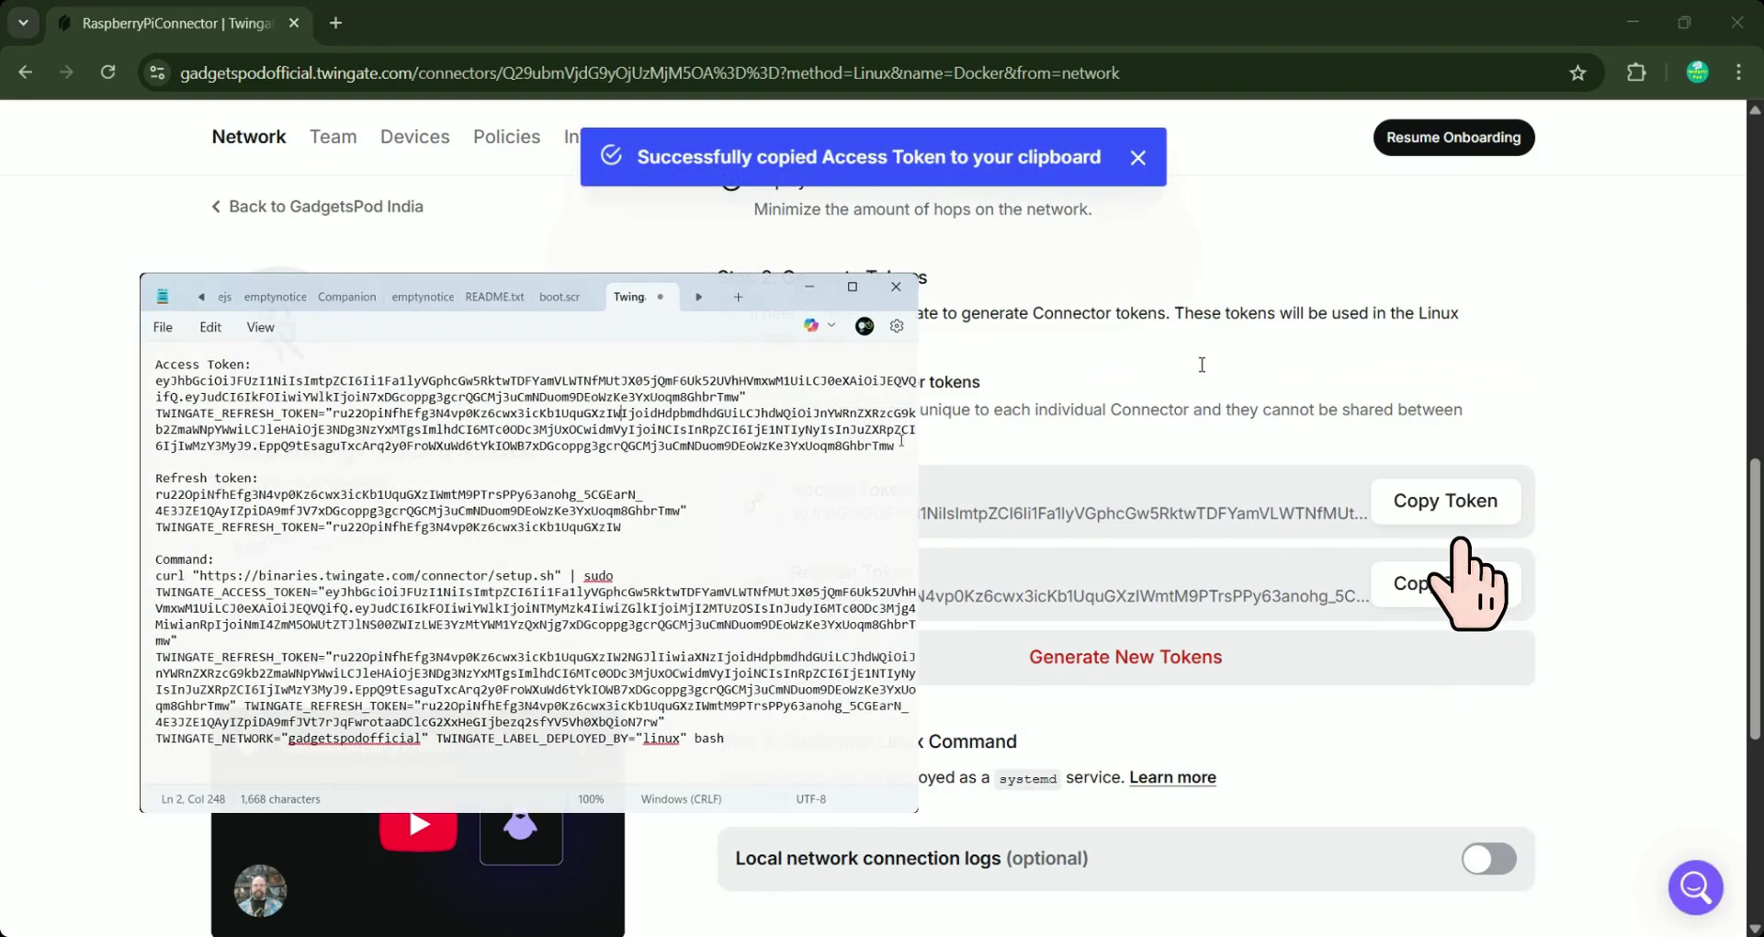
pyautogui.click(1461, 581)
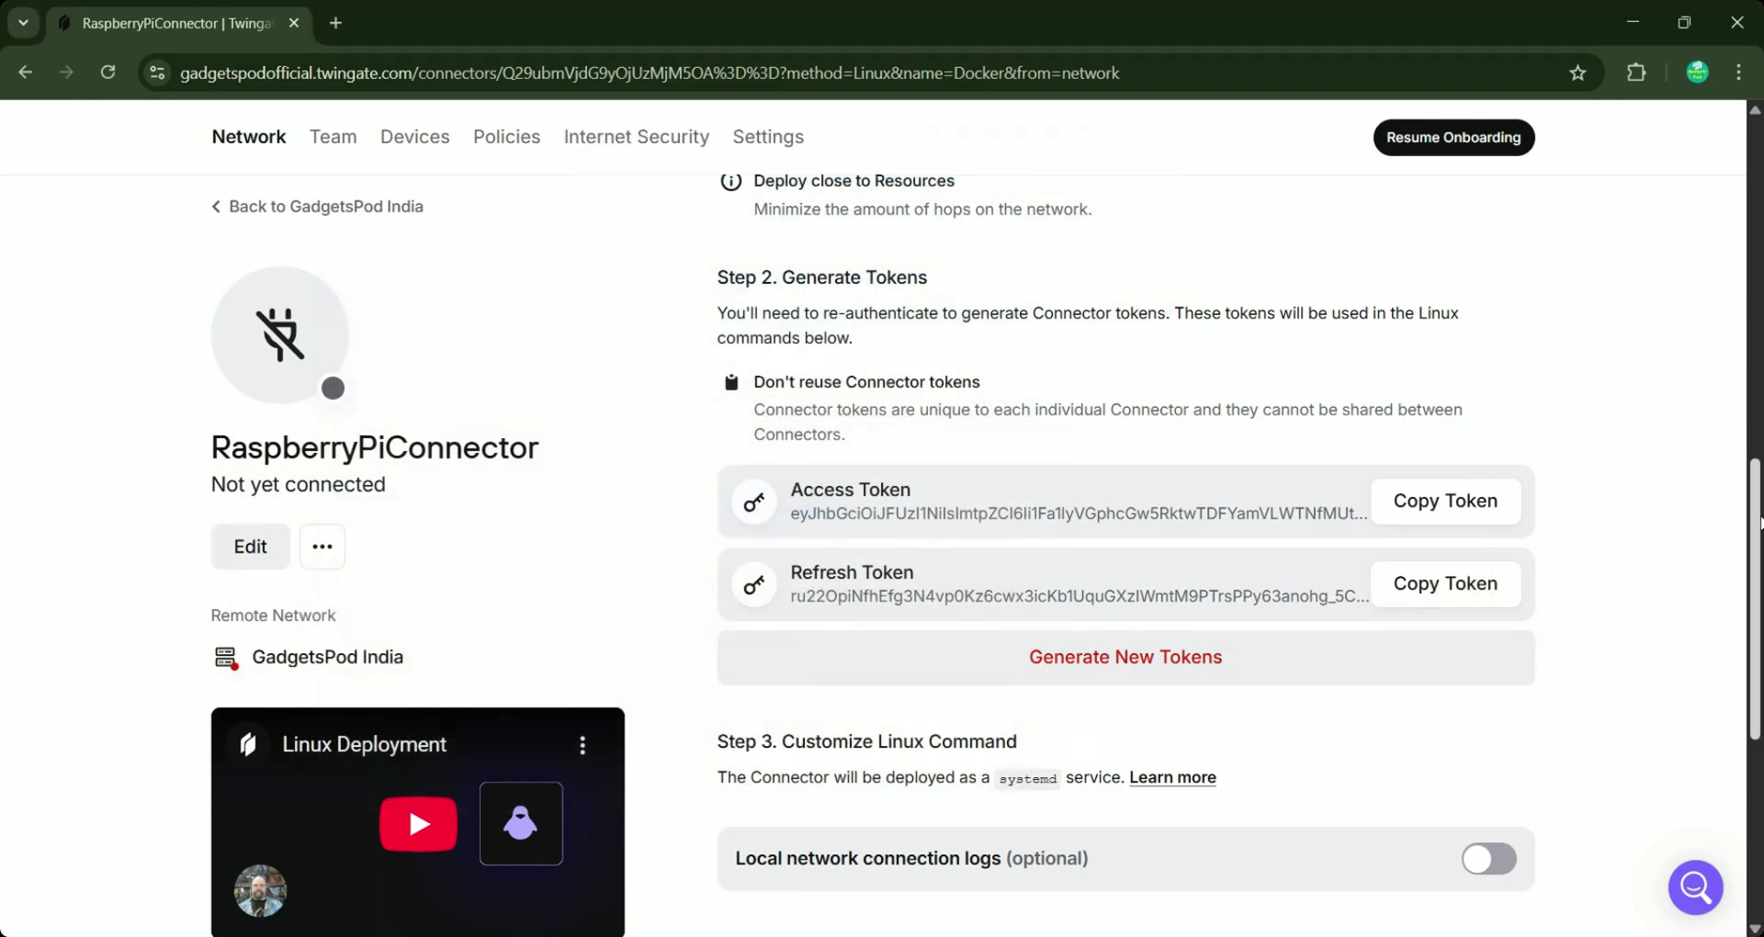
pyautogui.scroll(-4, 1074, 505)
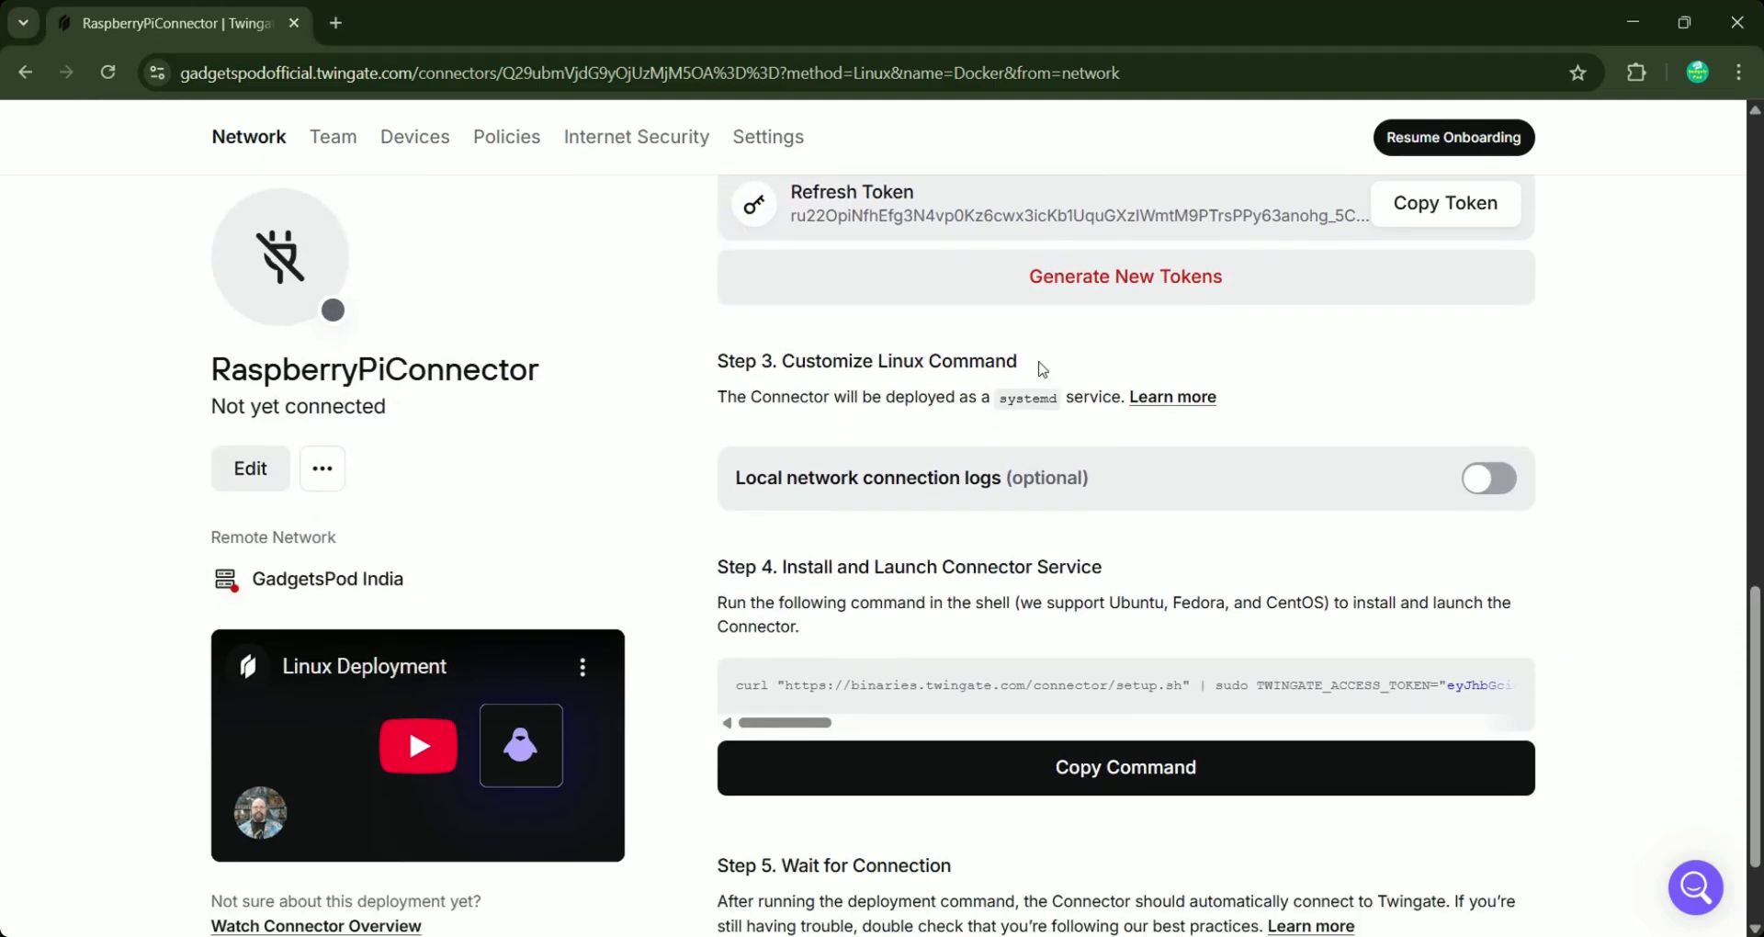
pyautogui.moveTo(1040, 366); pyautogui.dragTo(779, 360)
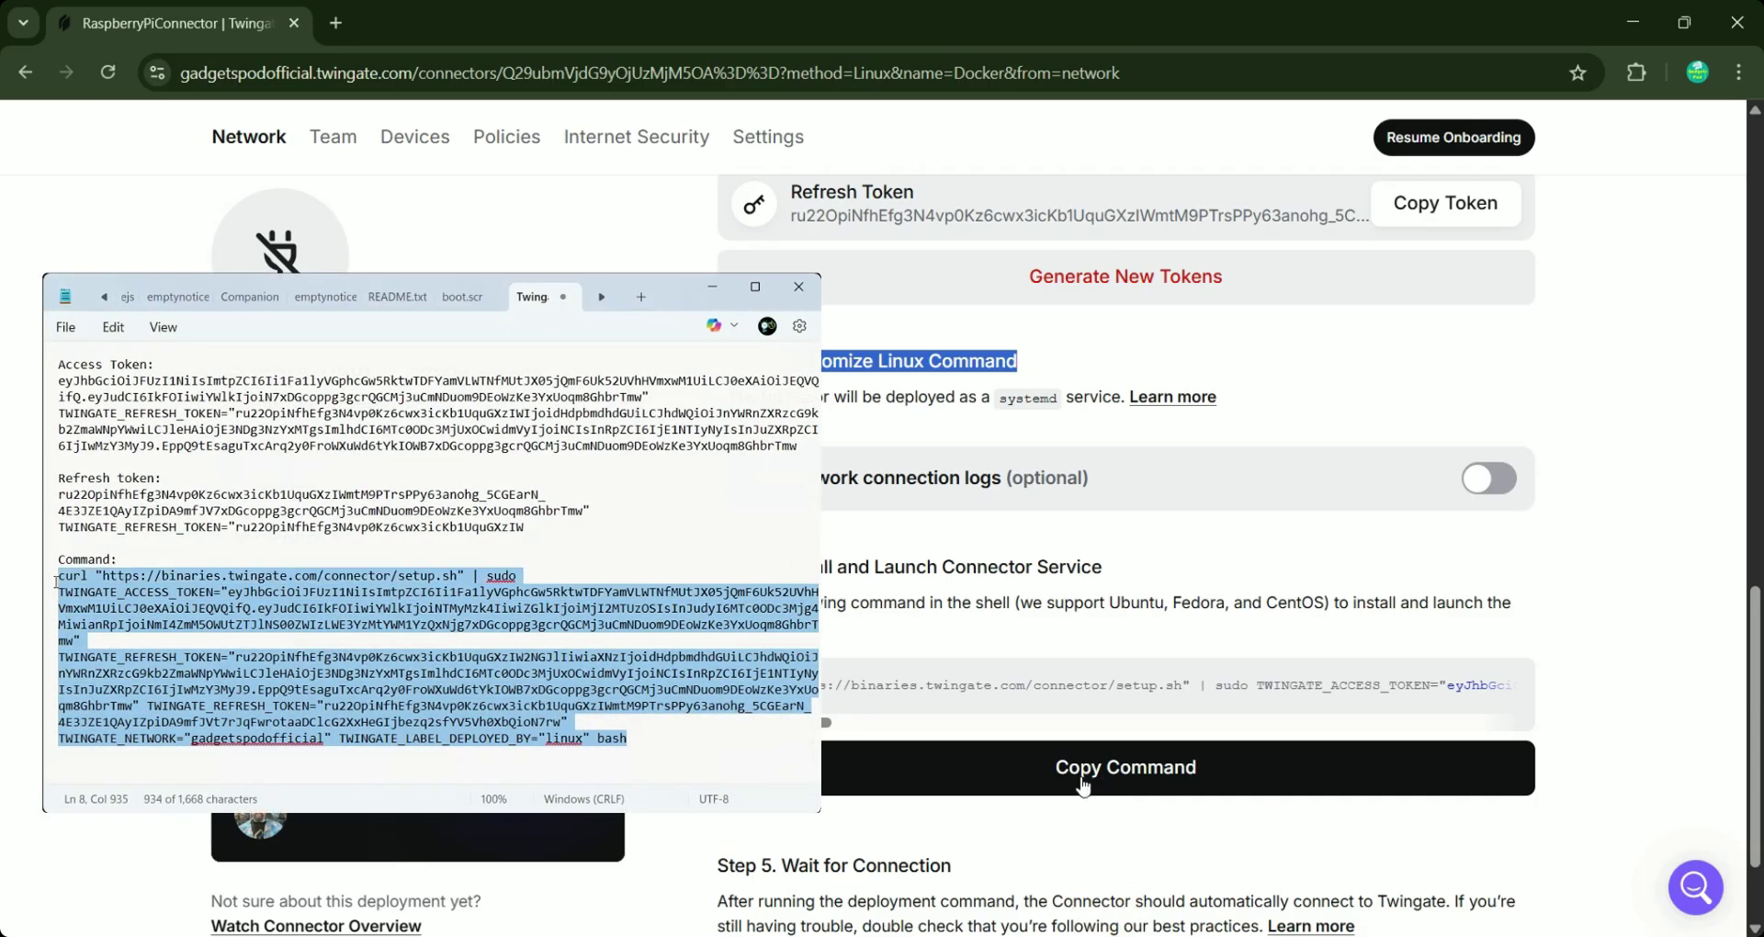
pyautogui.click(1084, 783)
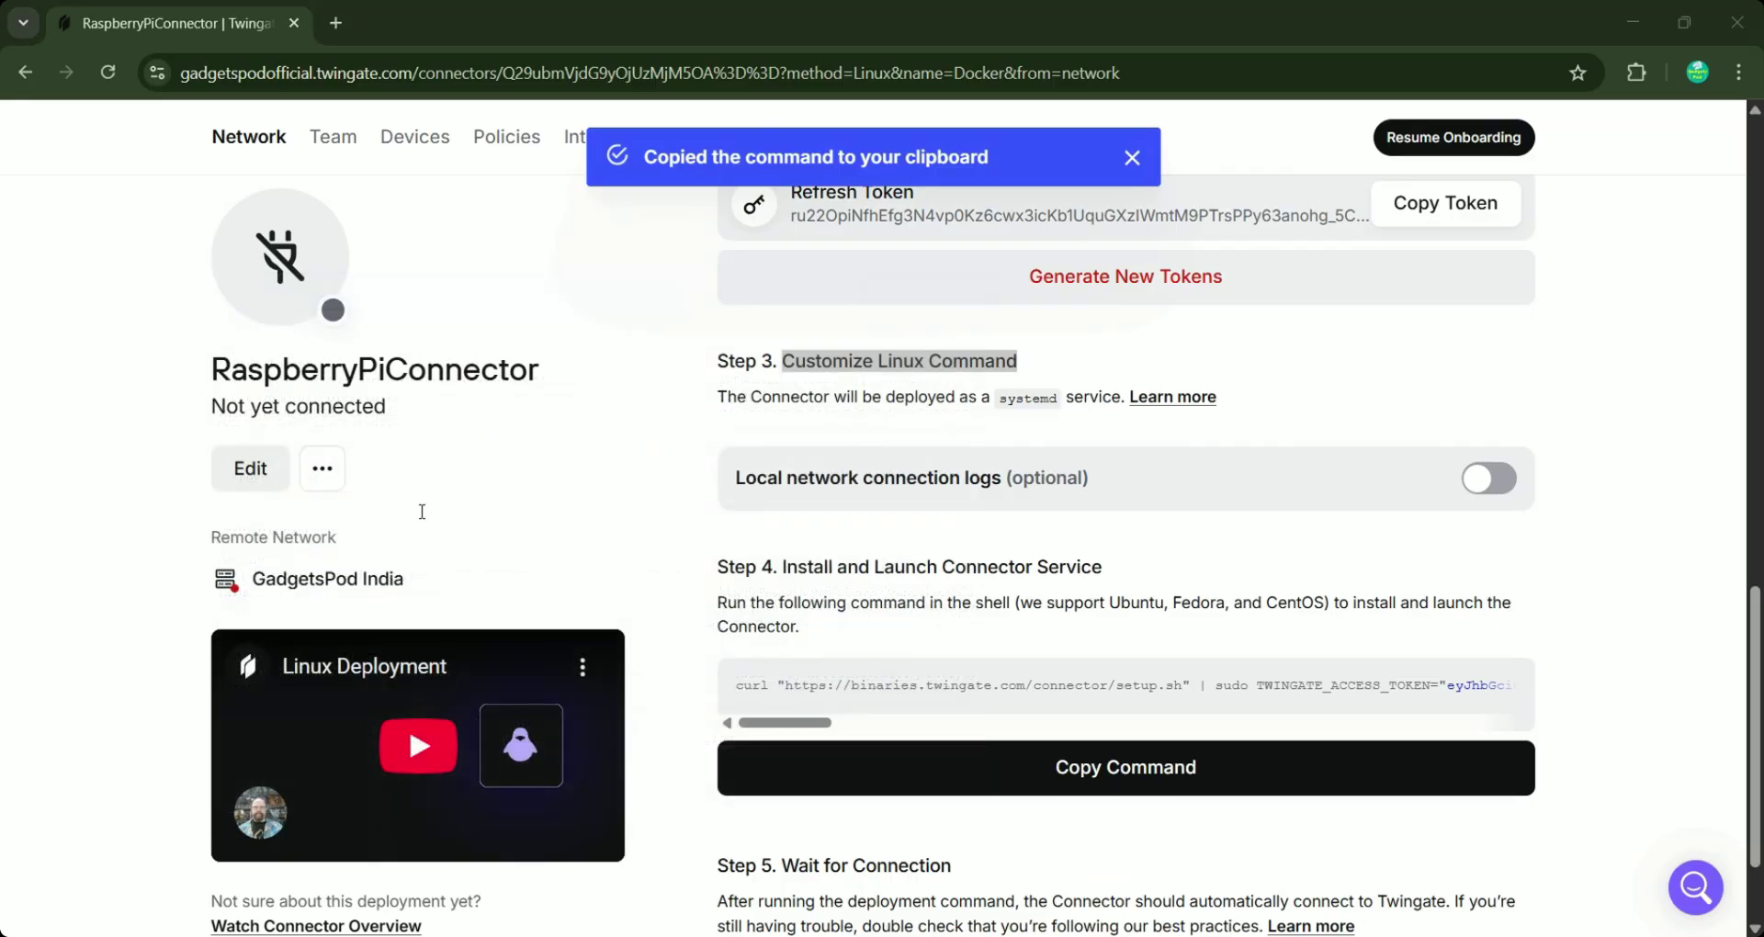
# - Switch to PuTTY, open an SSH session to 192.168.68.62 on port 22 and maximize the terminal window
pyautogui.click(1237, 177)
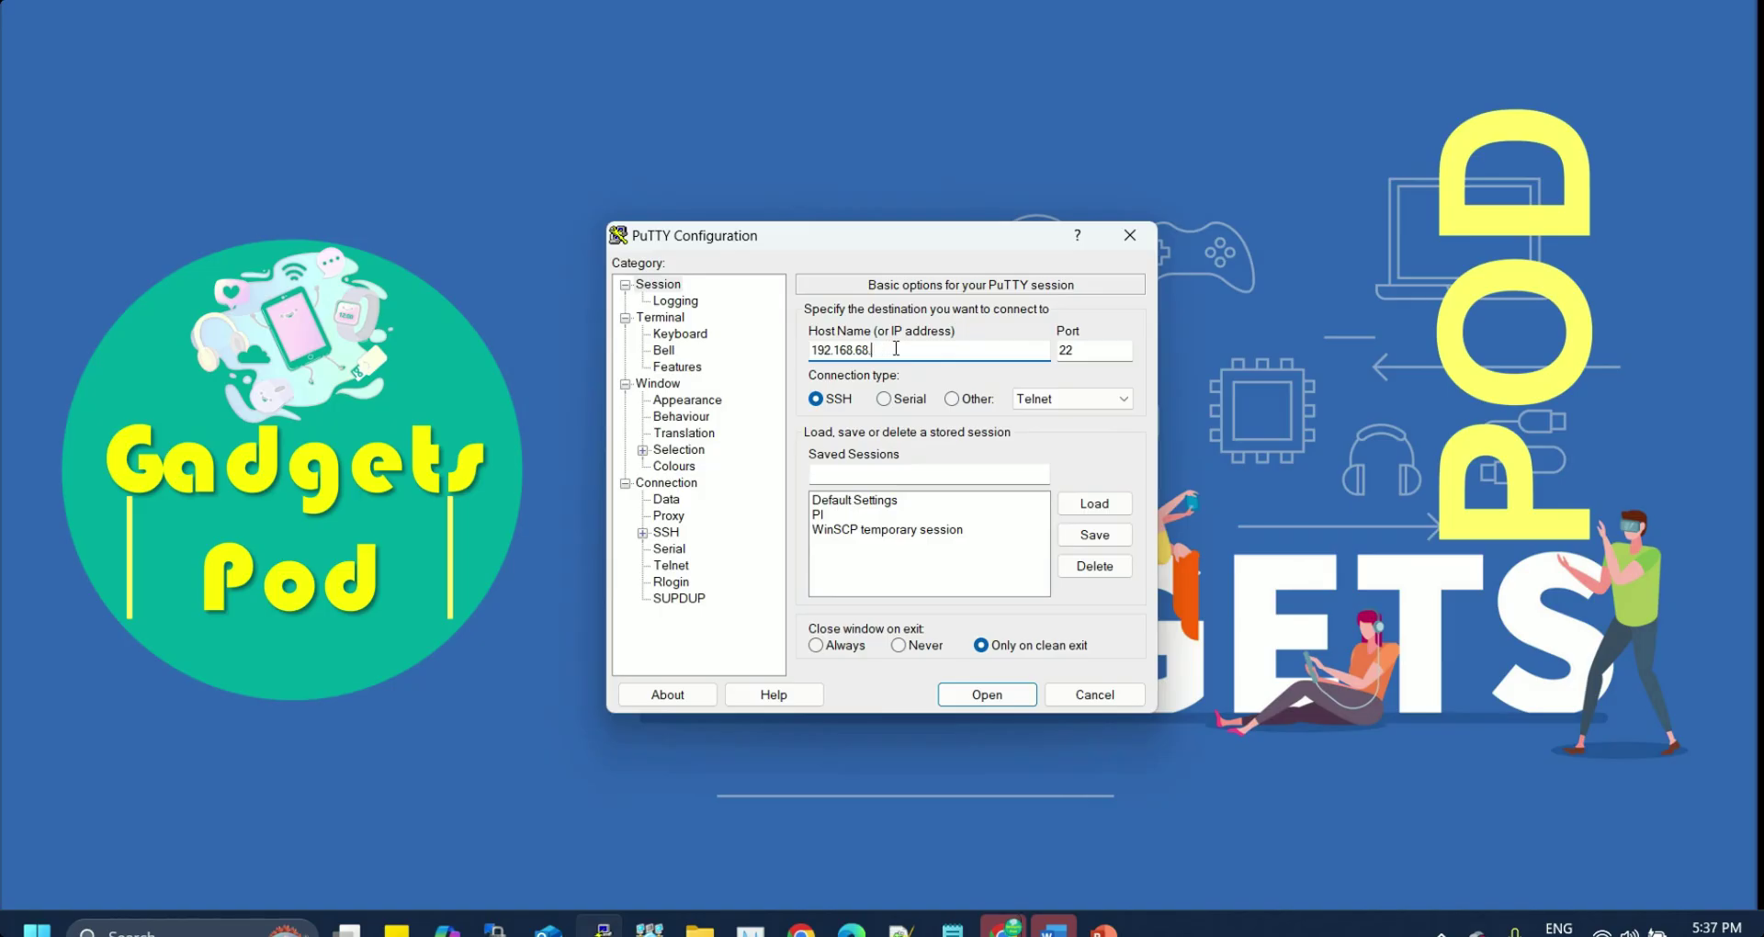
pyautogui.write('62')
pyautogui.press('Return')
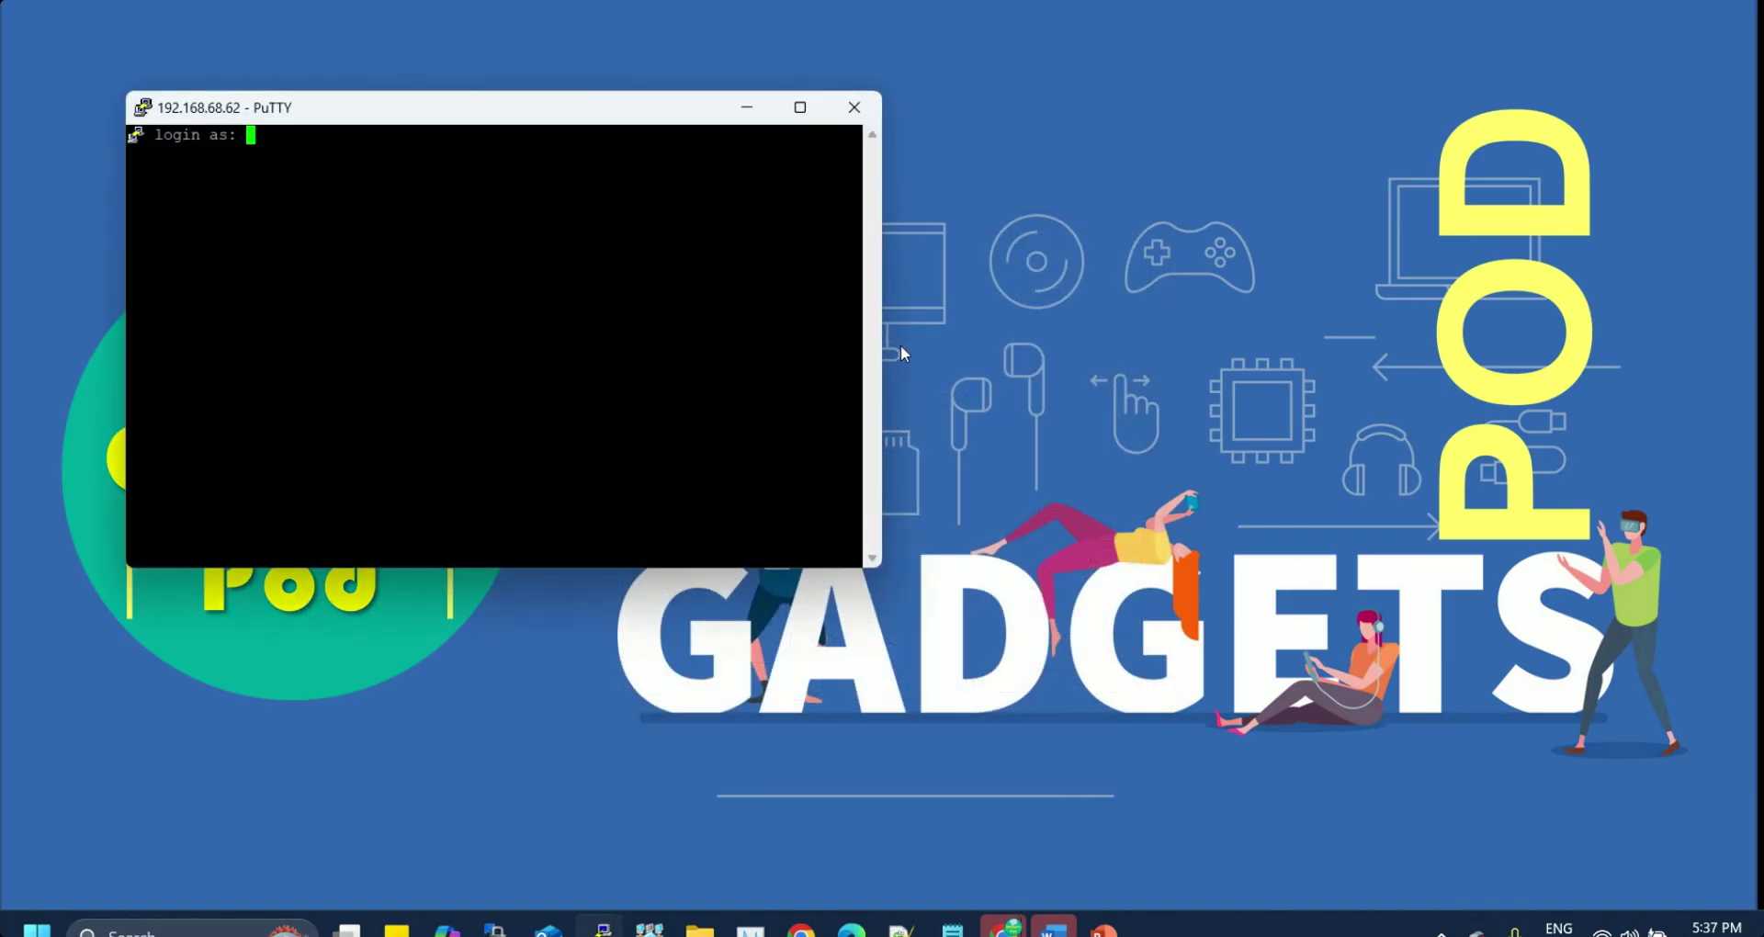
pyautogui.moveTo(610, 110); pyautogui.dragTo(950, 220)
pyautogui.doubleClick(650, 211)
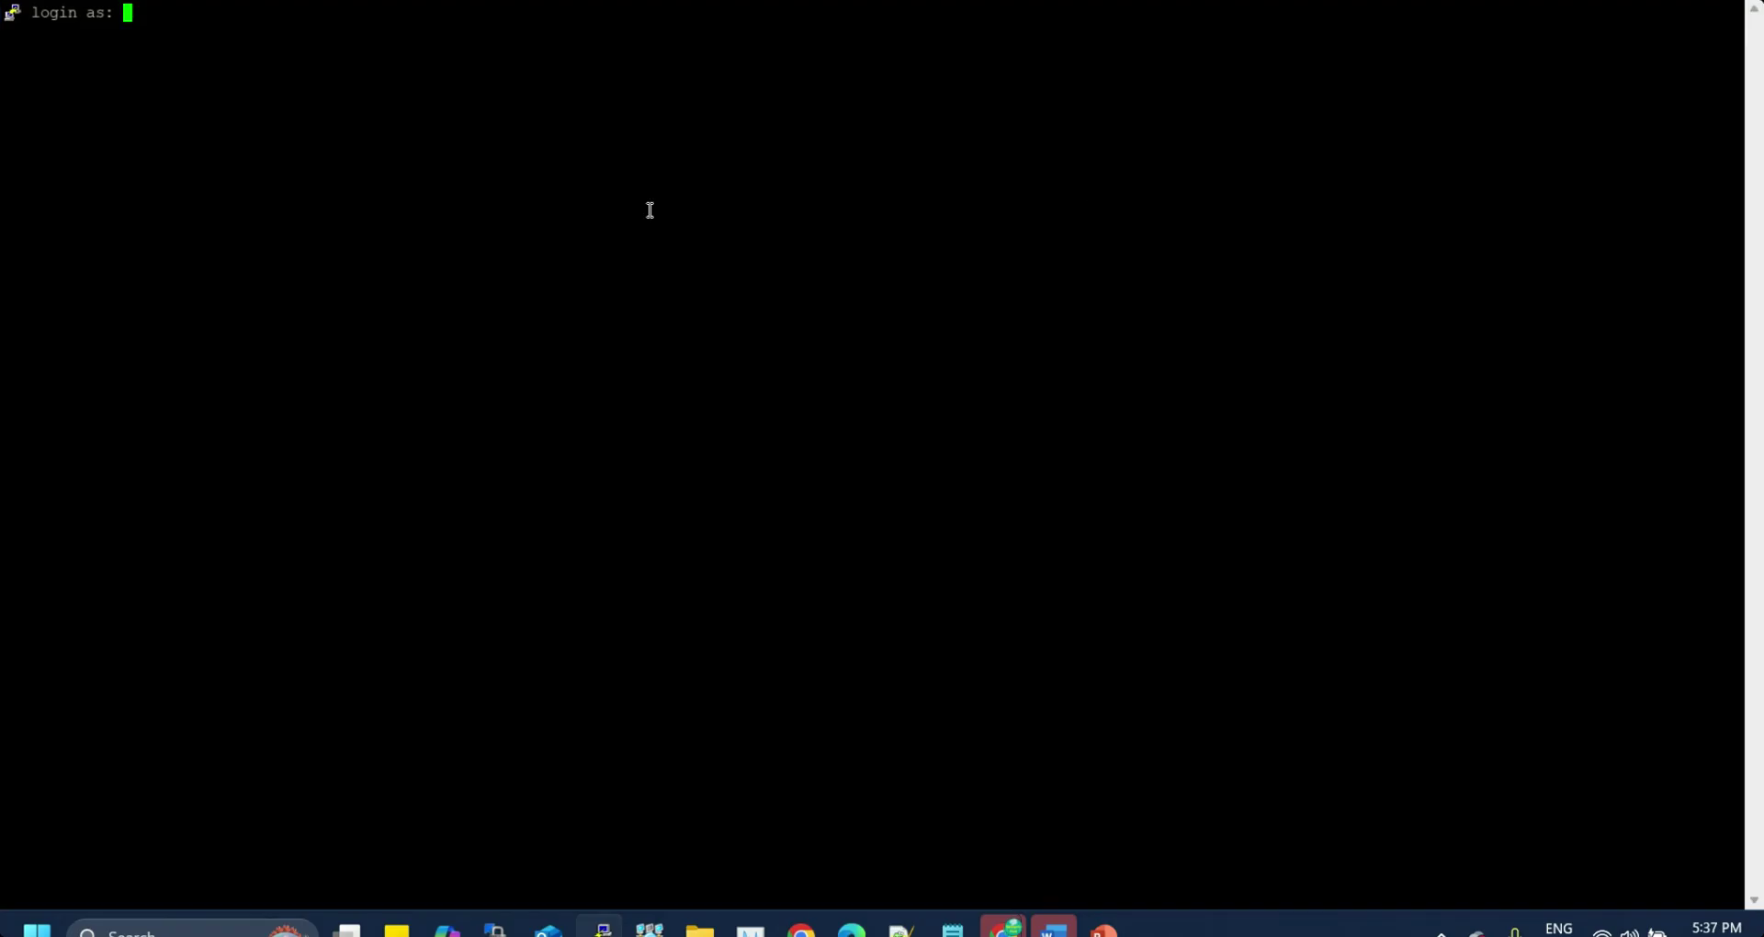
# - Log in to the Raspberry Pi as pi with the account password
pyautogui.write('pi')
pyautogui.press('Return')
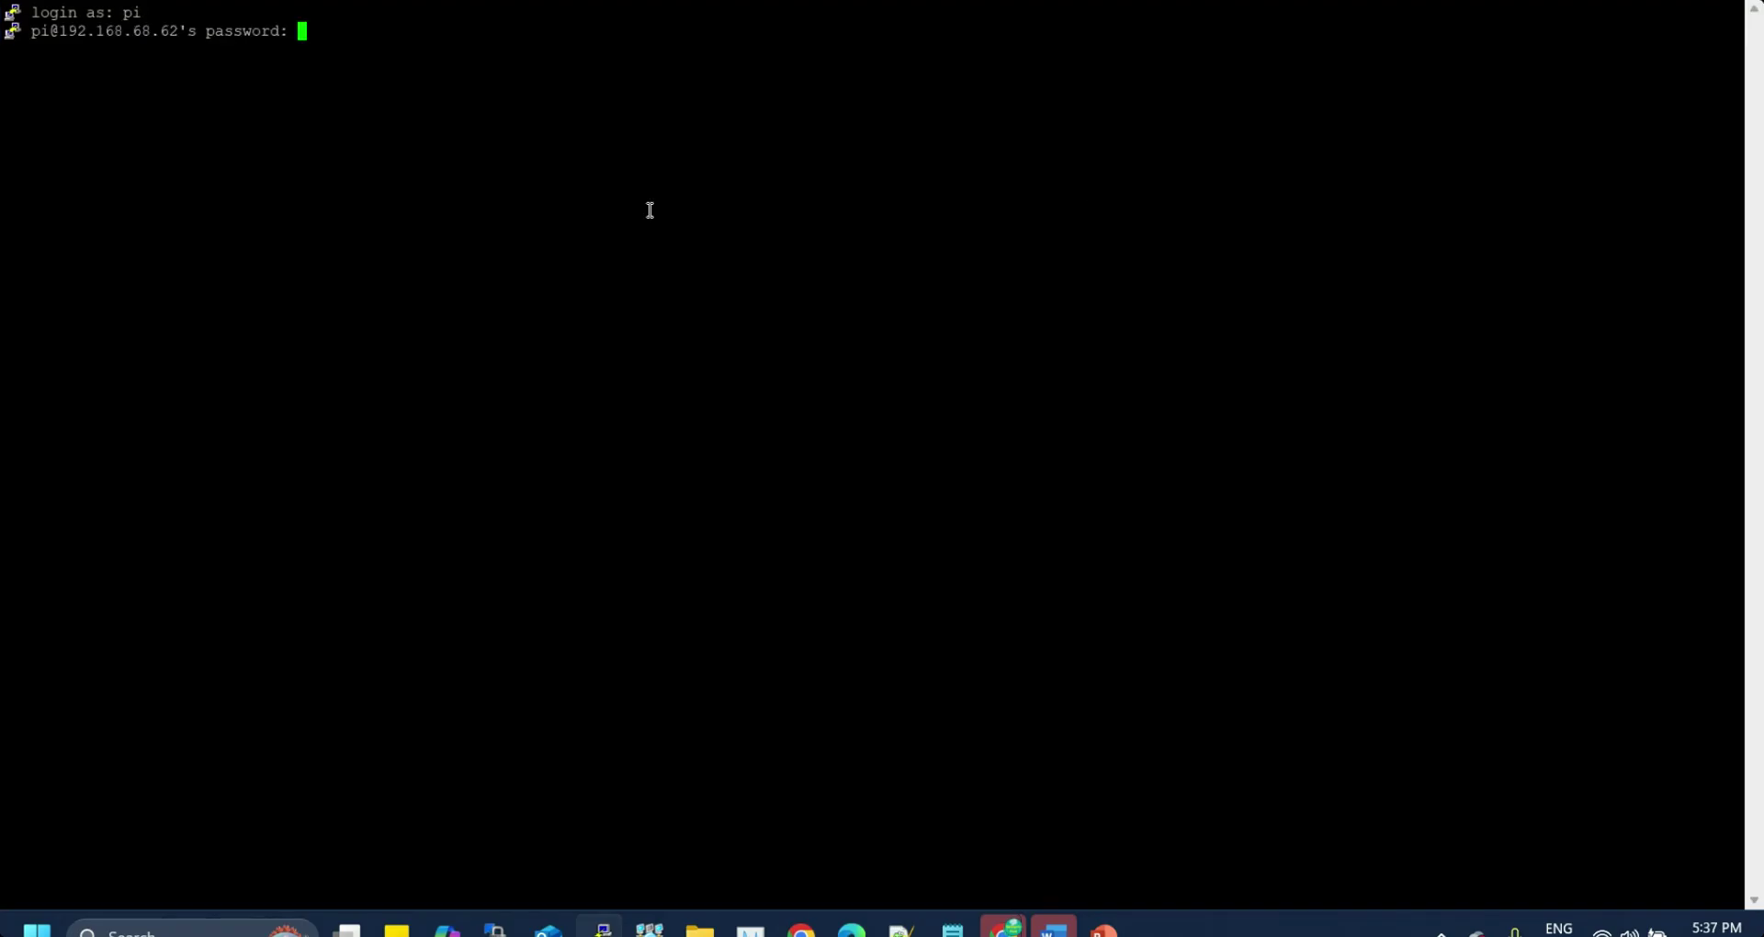
pyautogui.press('Return')
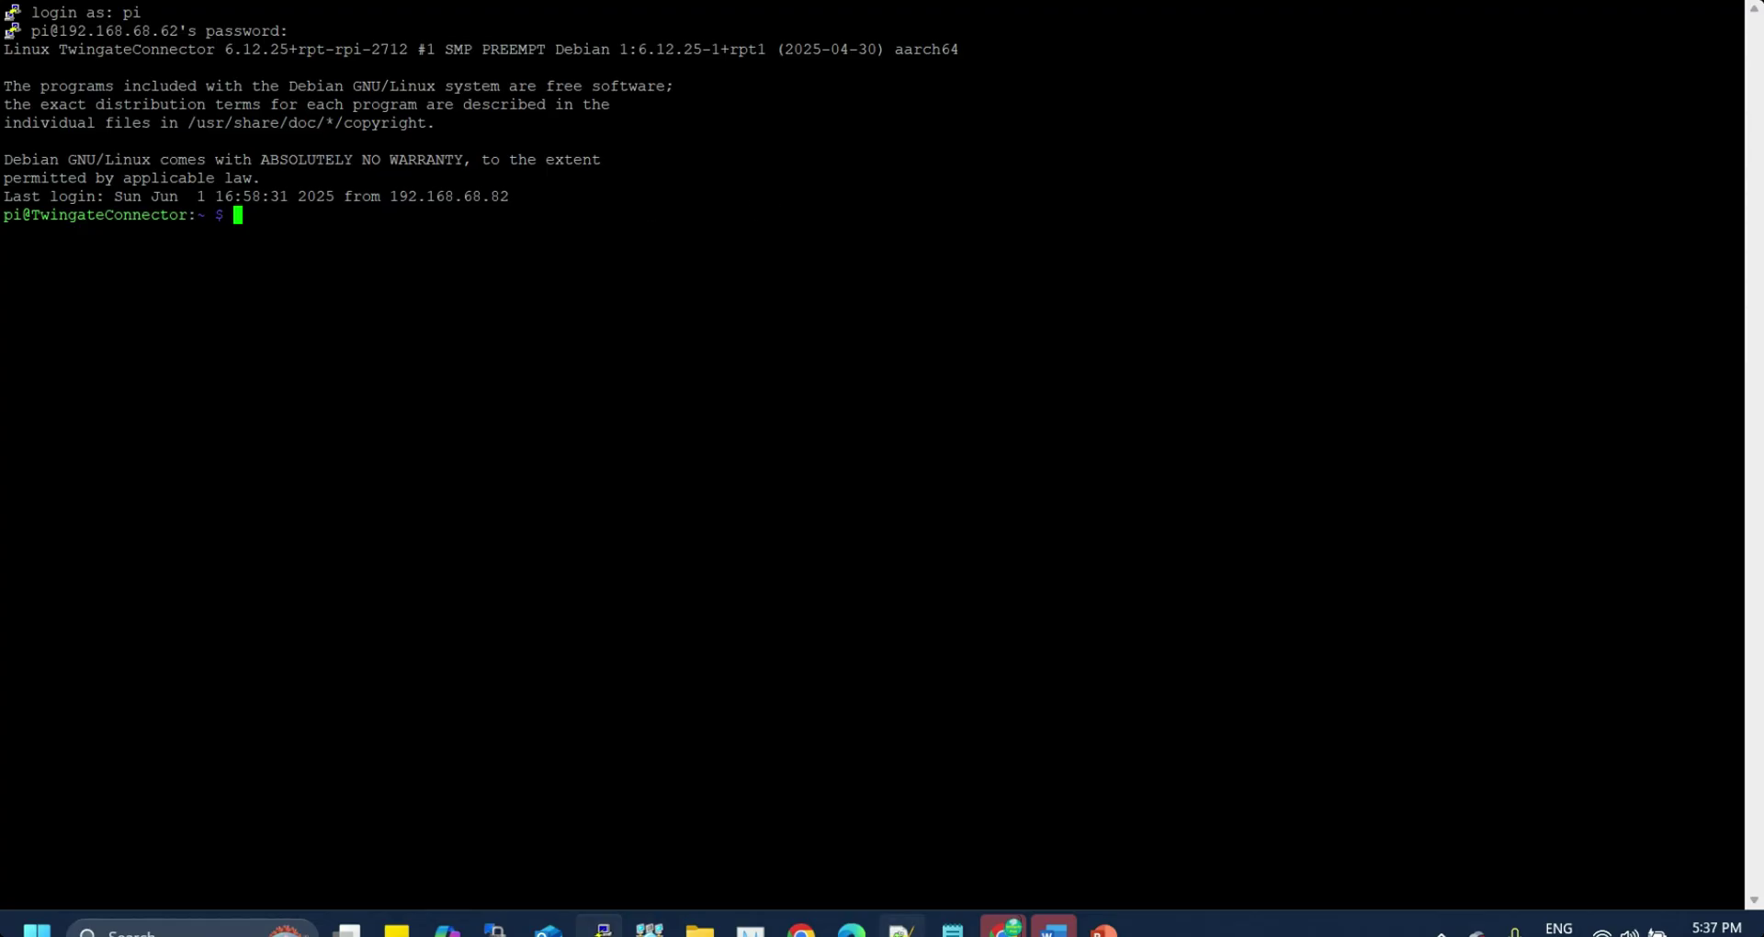
# - Copy the Twingate install command, including its access and refresh tokens, from the Notepad notes and run it in the PuTTY session
pyautogui.click(953, 928)
pyautogui.moveTo(1148, 634); pyautogui.dragTo(405, 485)
pyautogui.hotkey('ctrl', 'c')
pyautogui.hotkey('alt', 'Tab')
pyautogui.rightClick(328, 218)
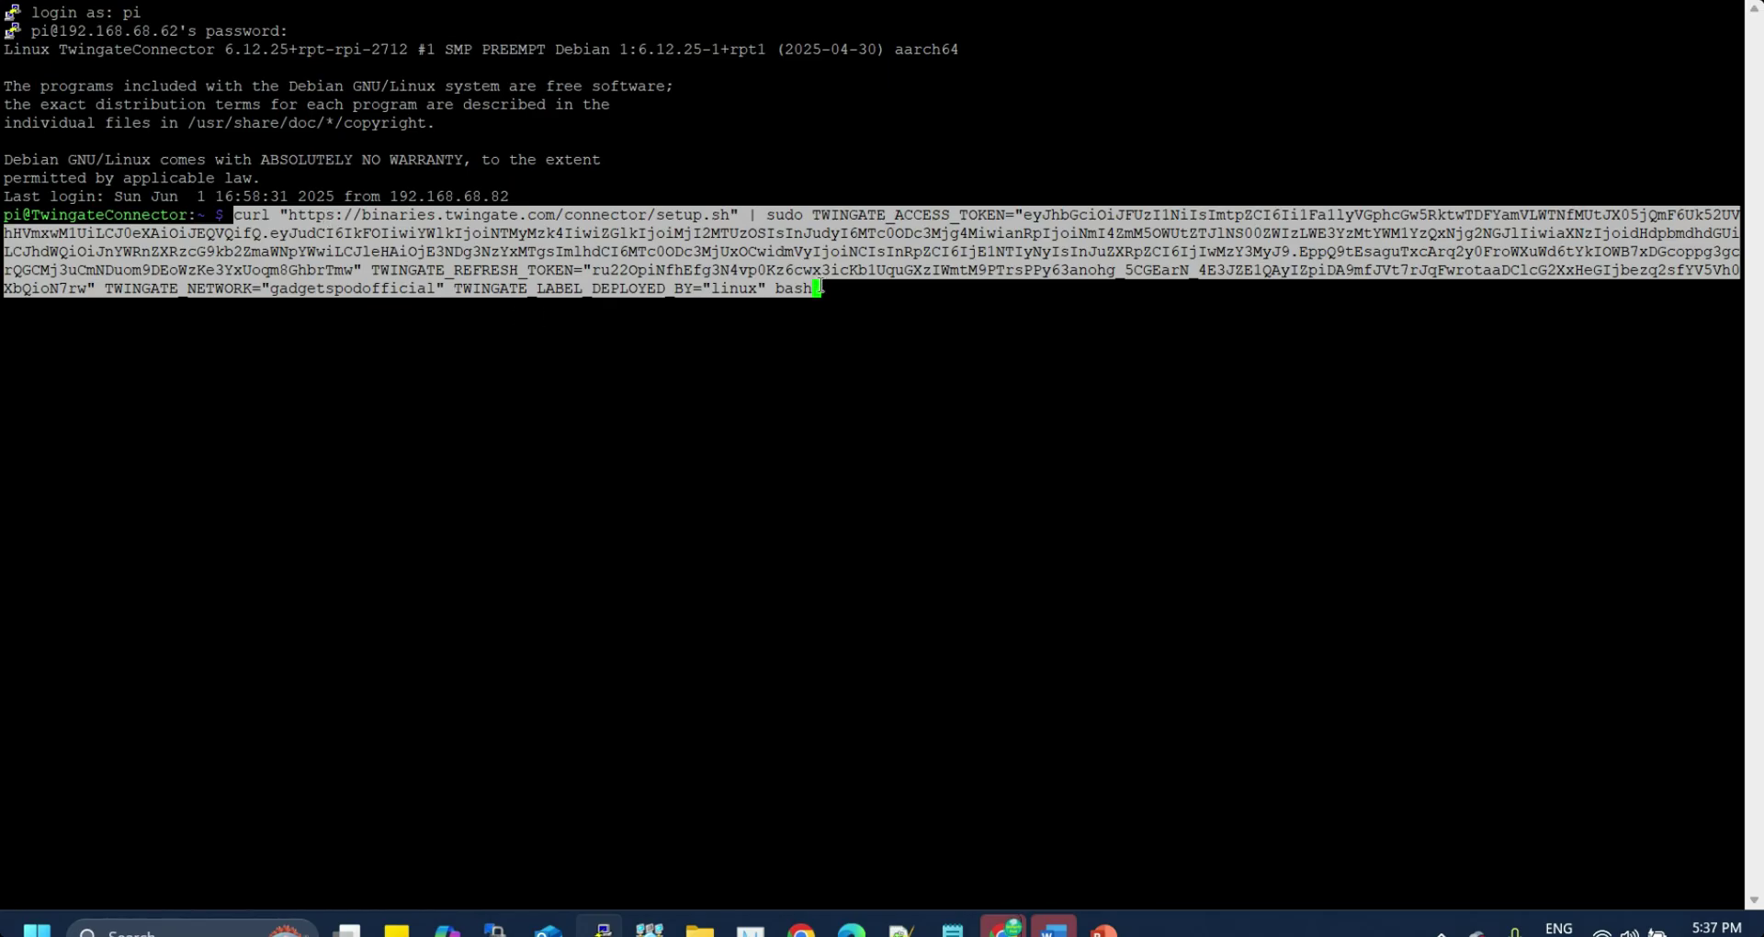
pyautogui.click(822, 288)
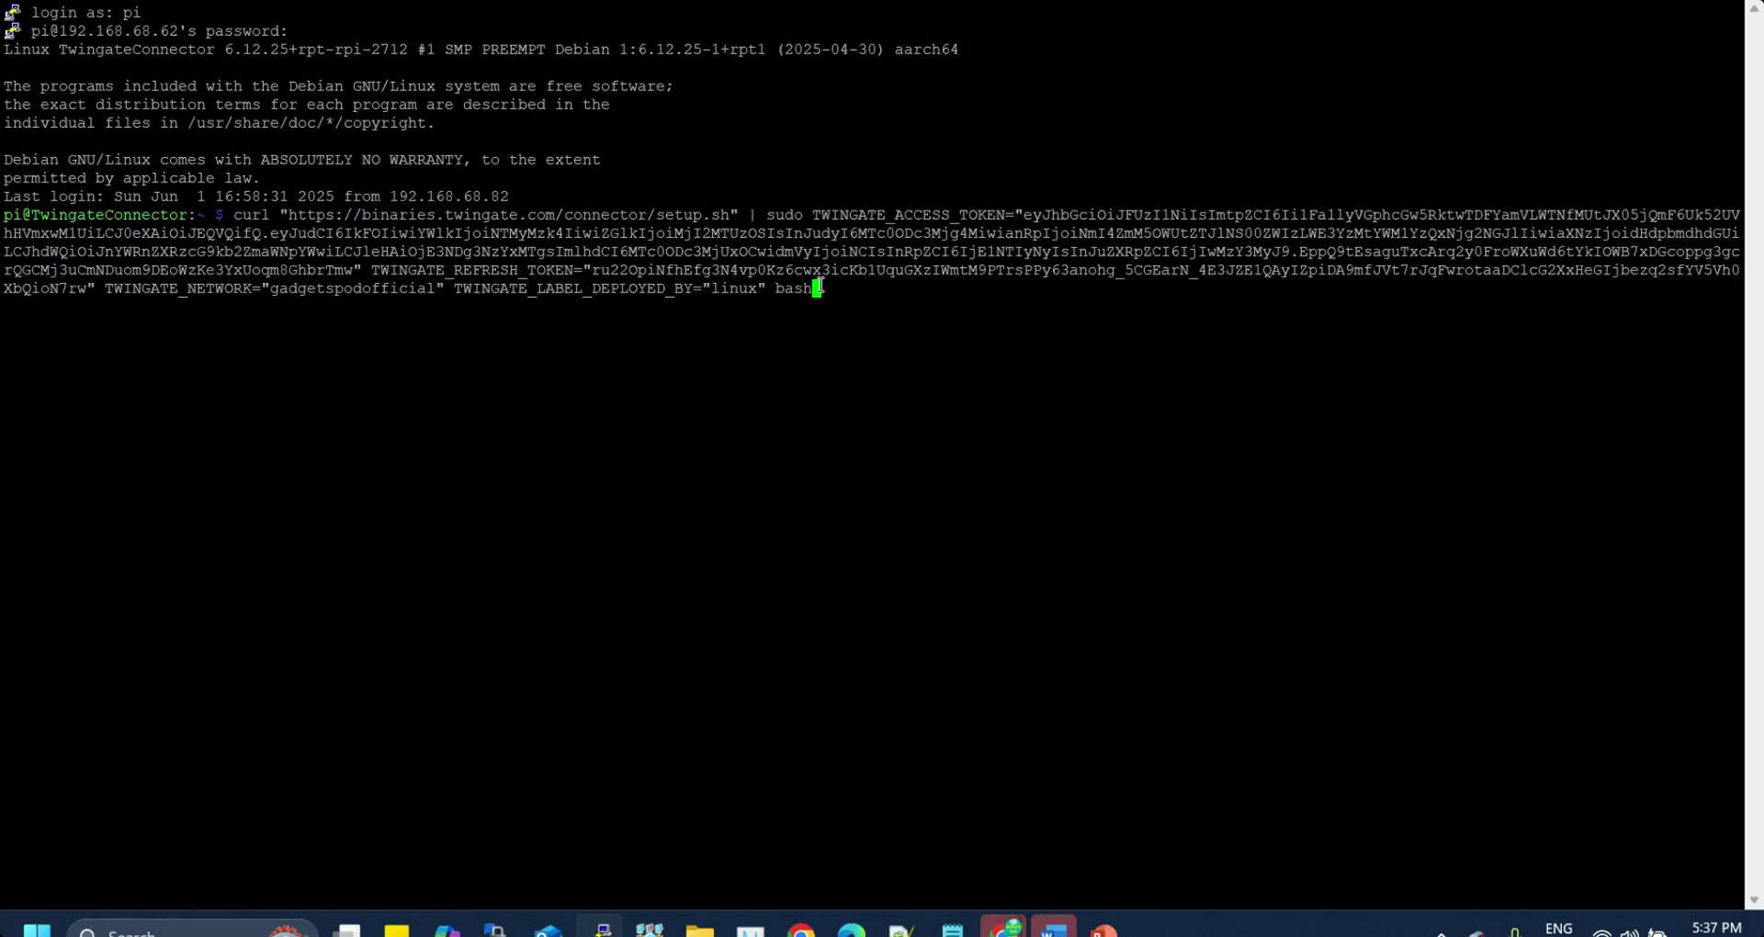
pyautogui.press('Return')
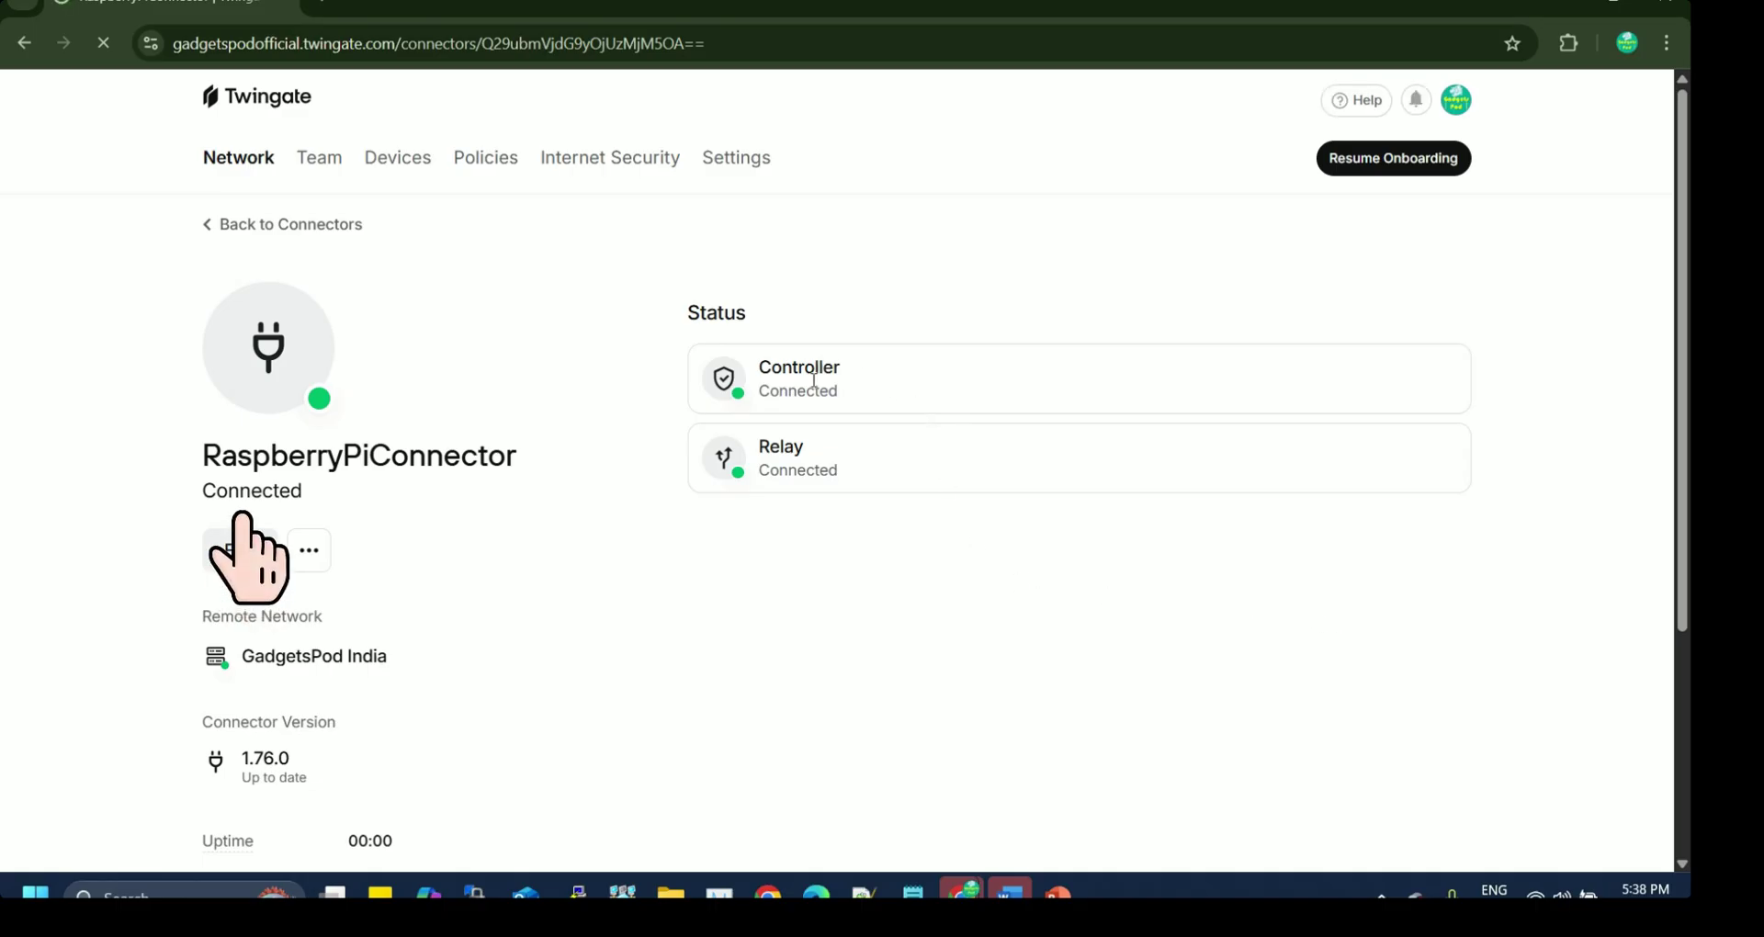
# - Check RaspberryPiConnector's connection state and its Controller and Relay status in the Twingate admin console
pyautogui.moveTo(524, 457); pyautogui.dragTo(197, 456)
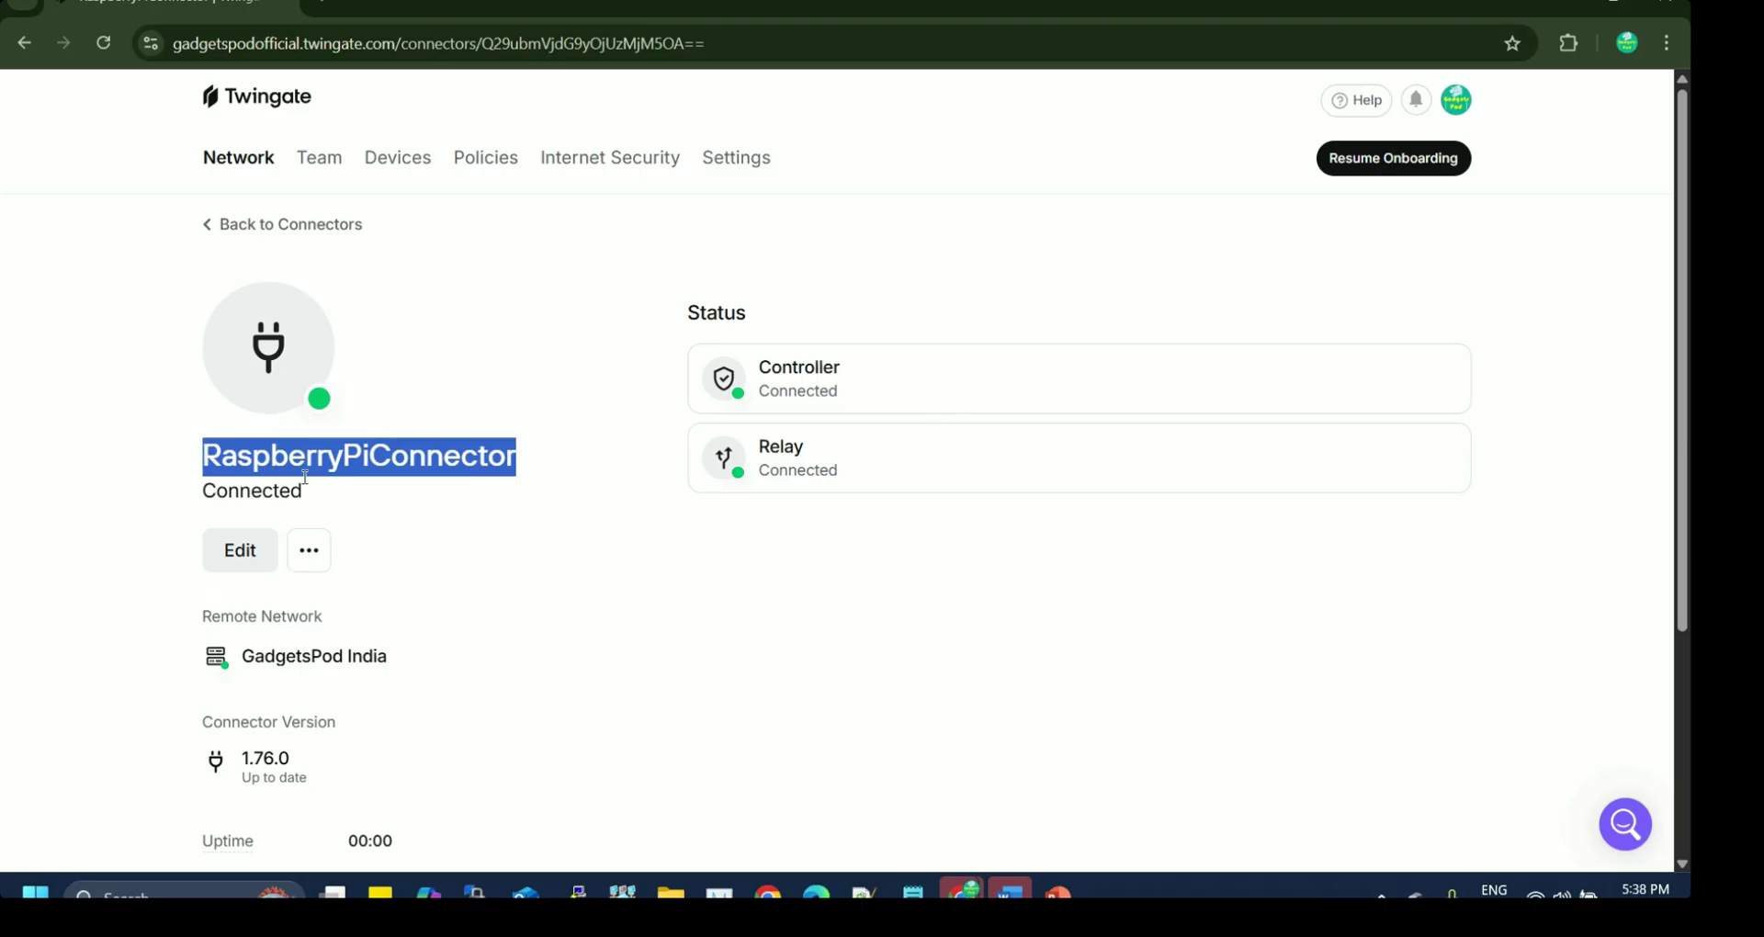
pyautogui.moveTo(340, 494); pyautogui.dragTo(188, 501)
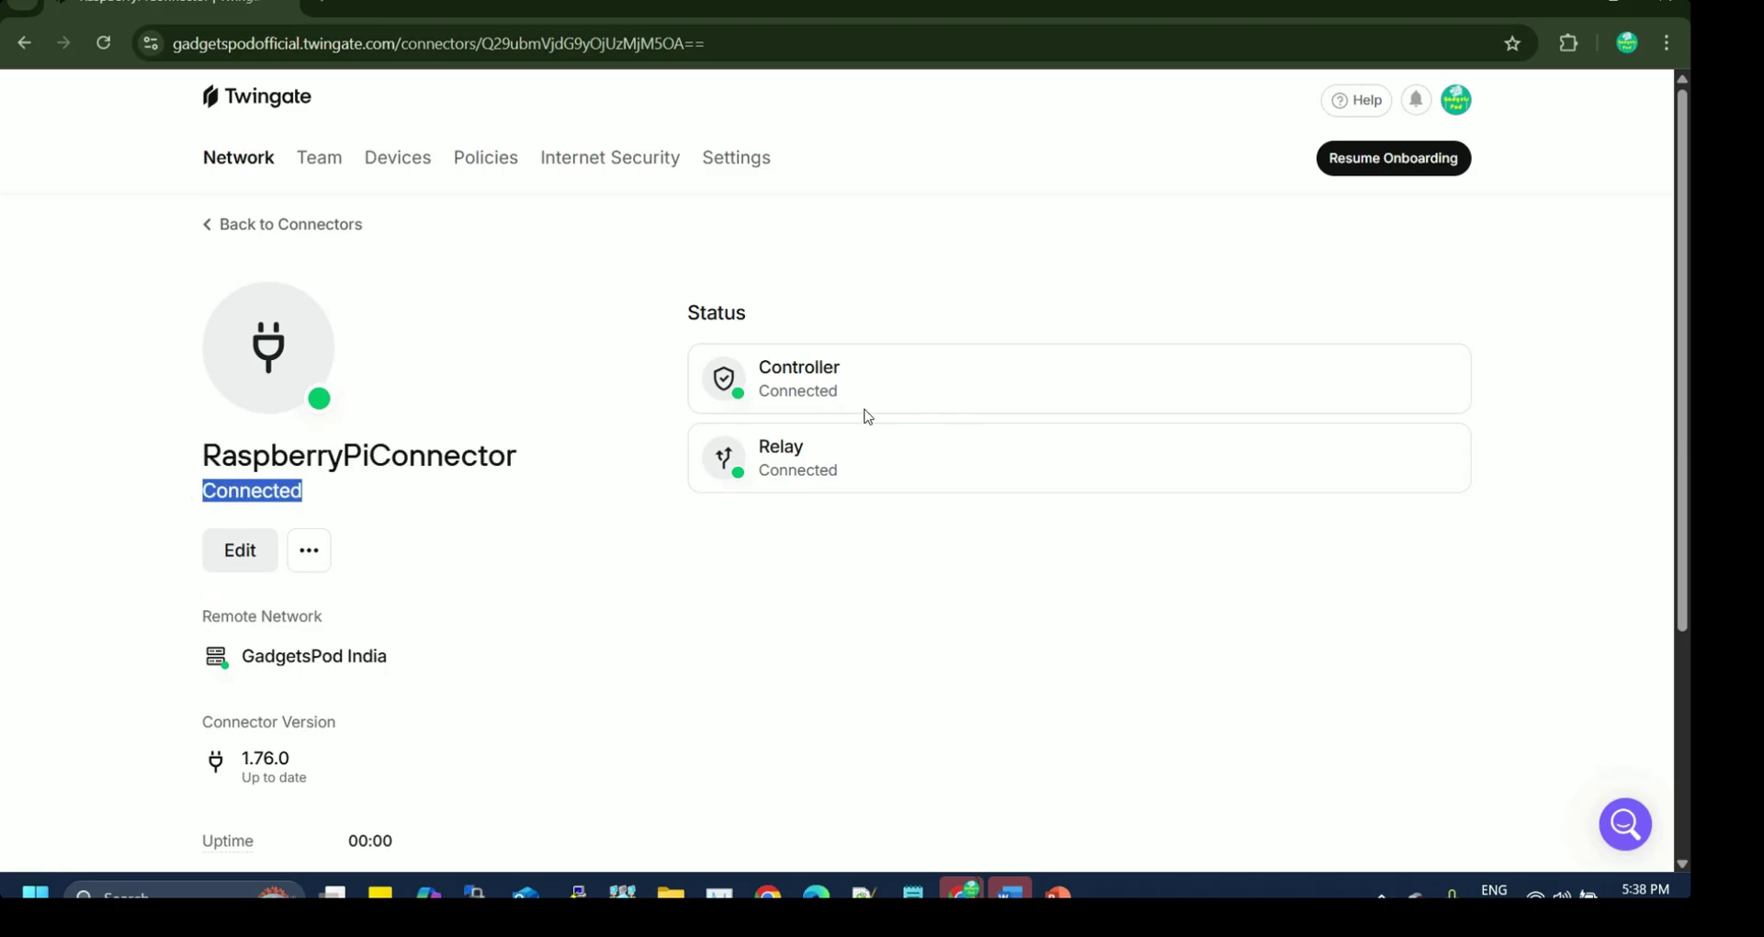
pyautogui.moveTo(867, 374); pyautogui.dragTo(721, 381)
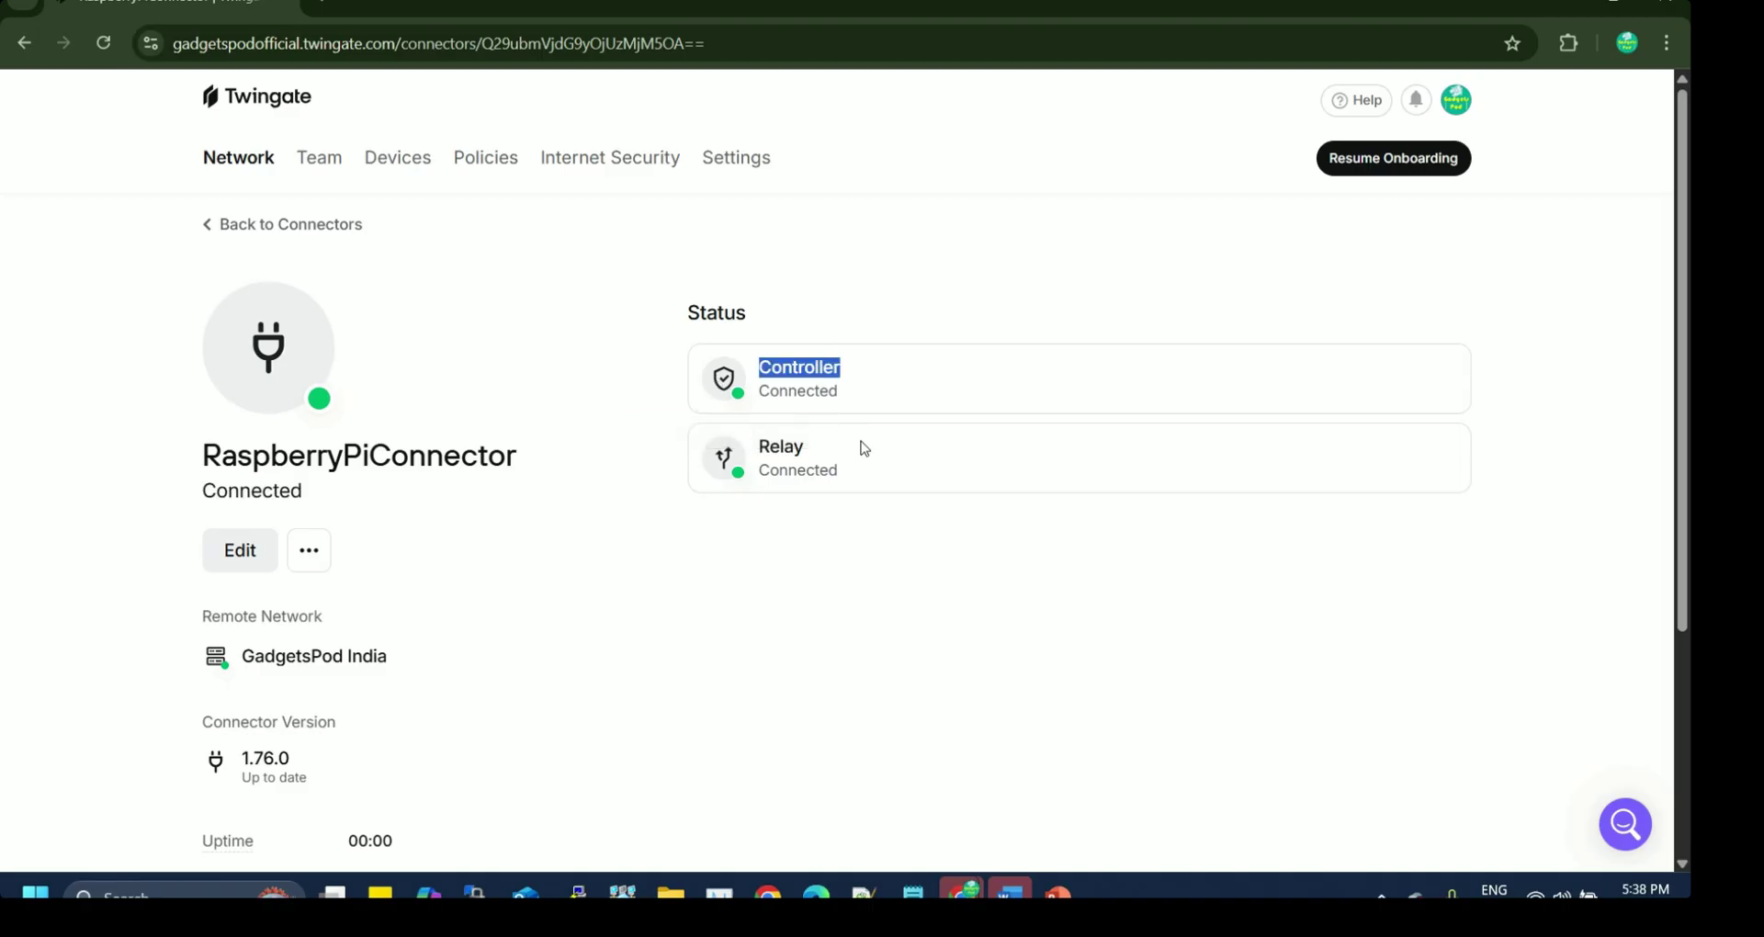
pyautogui.moveTo(839, 445); pyautogui.dragTo(749, 451)
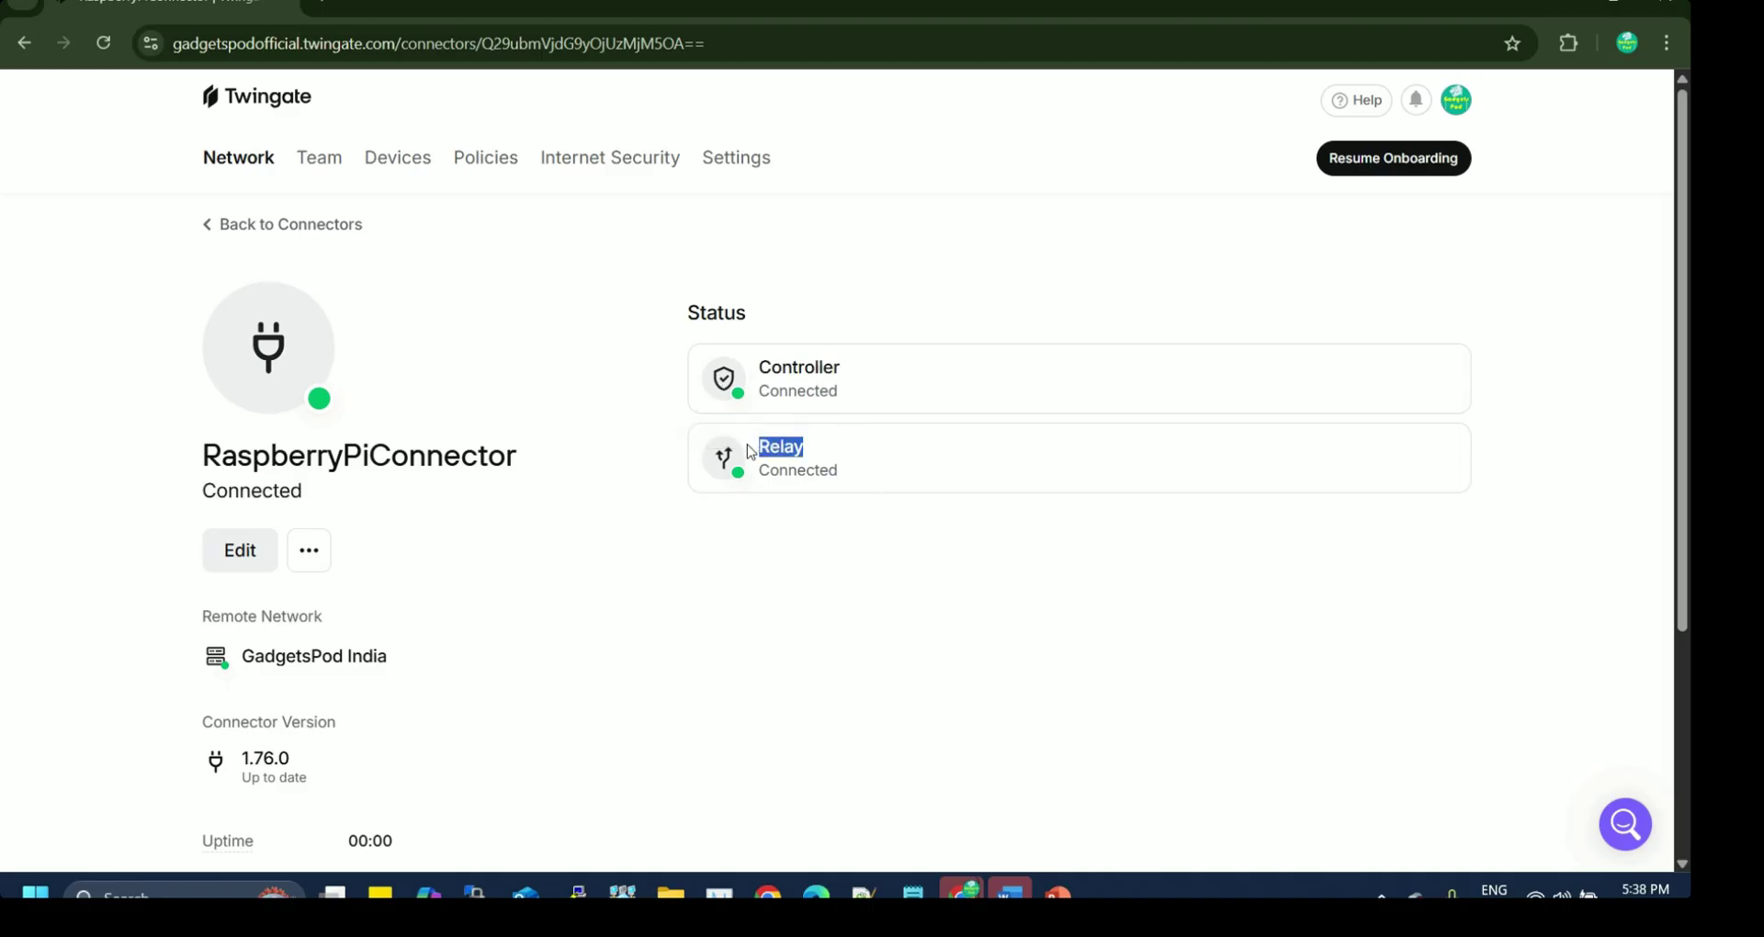
pyautogui.click(736, 709)
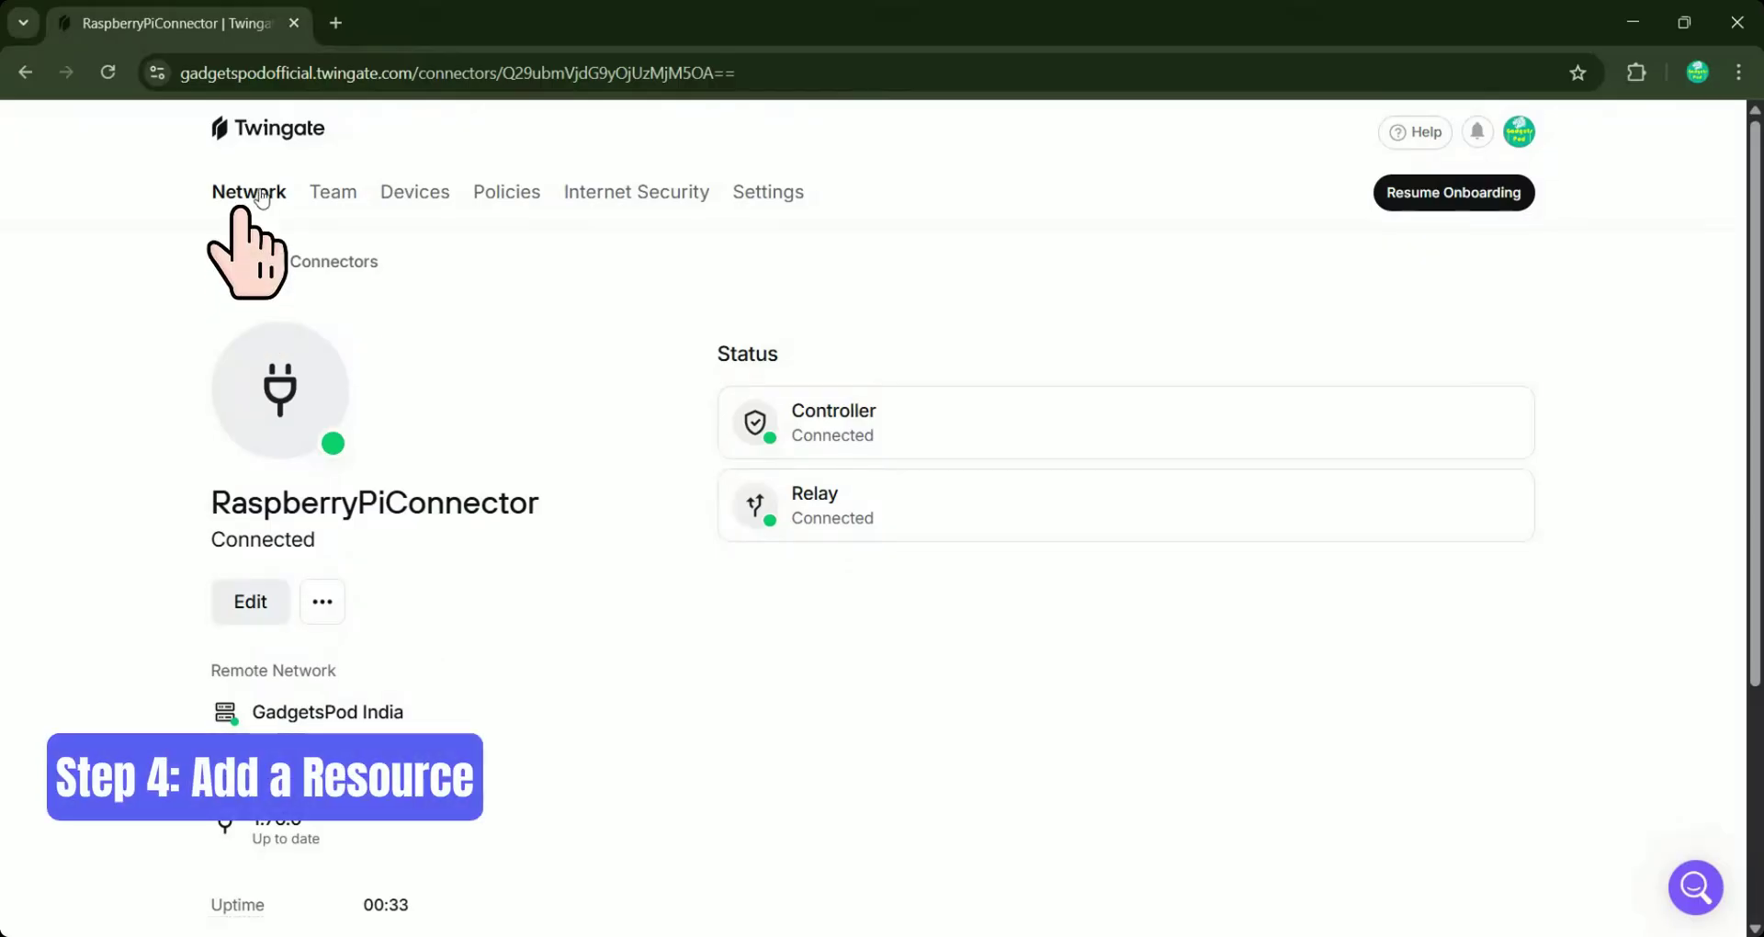
# - Create a network resource labelled HomeRouter with the address 192.168.68.1 and grant the Everyone group access to it
pyautogui.click(245, 190)
pyautogui.click(374, 267)
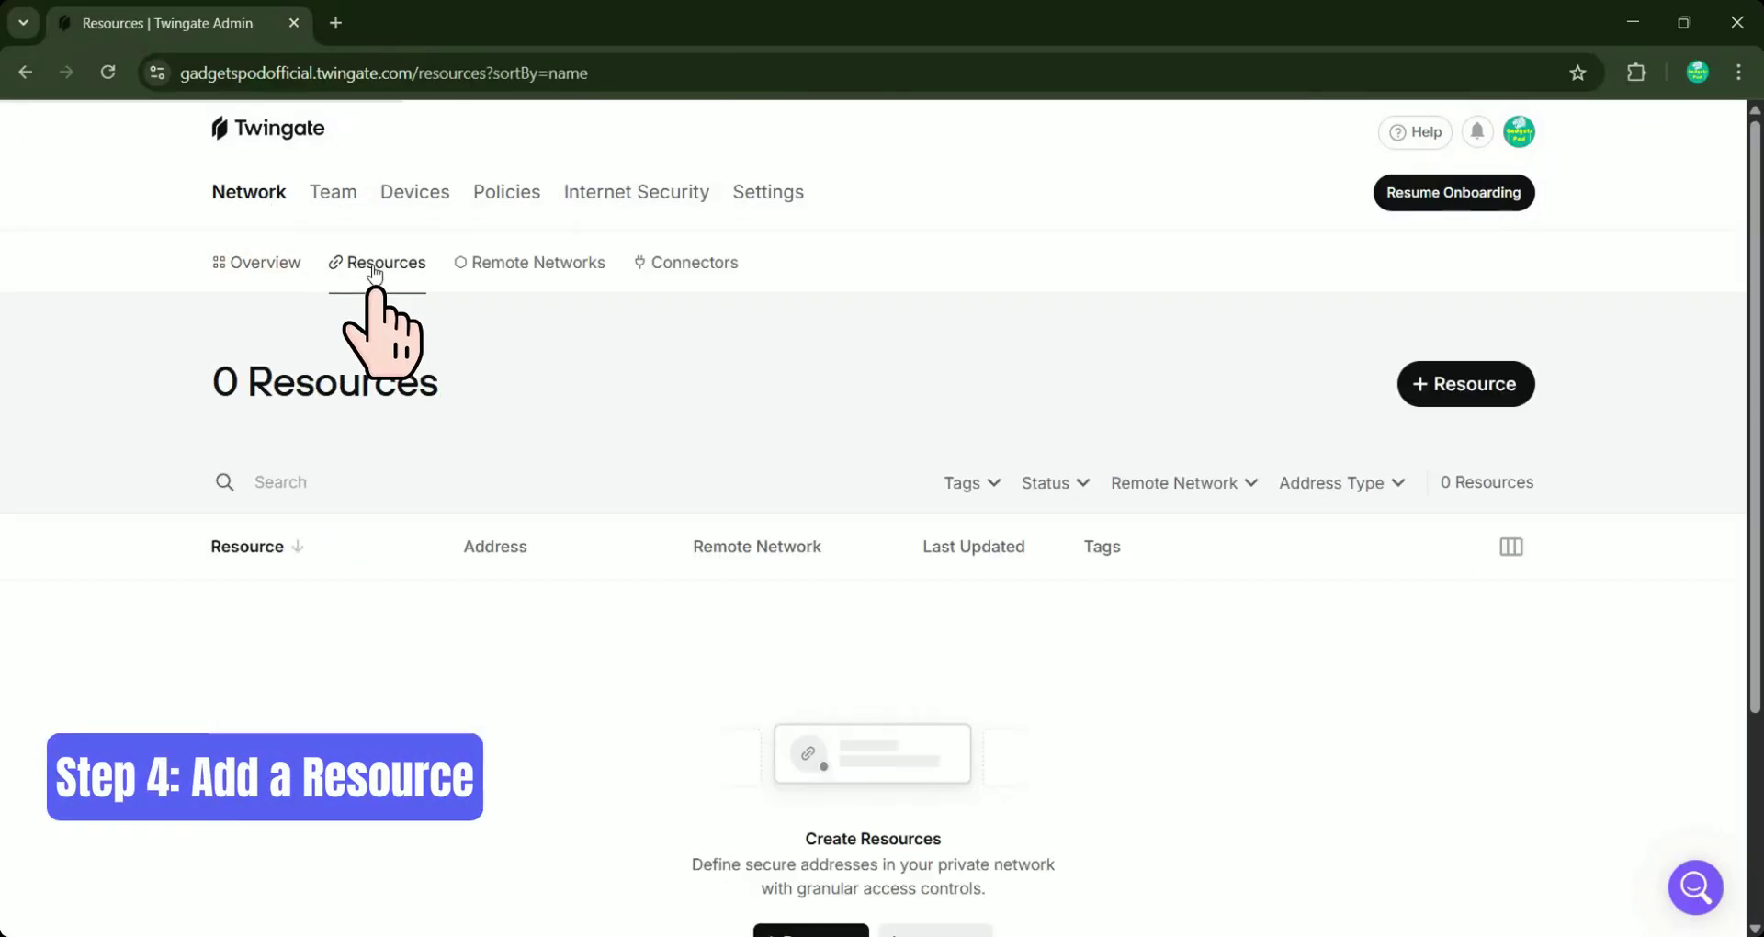
pyautogui.click(1454, 397)
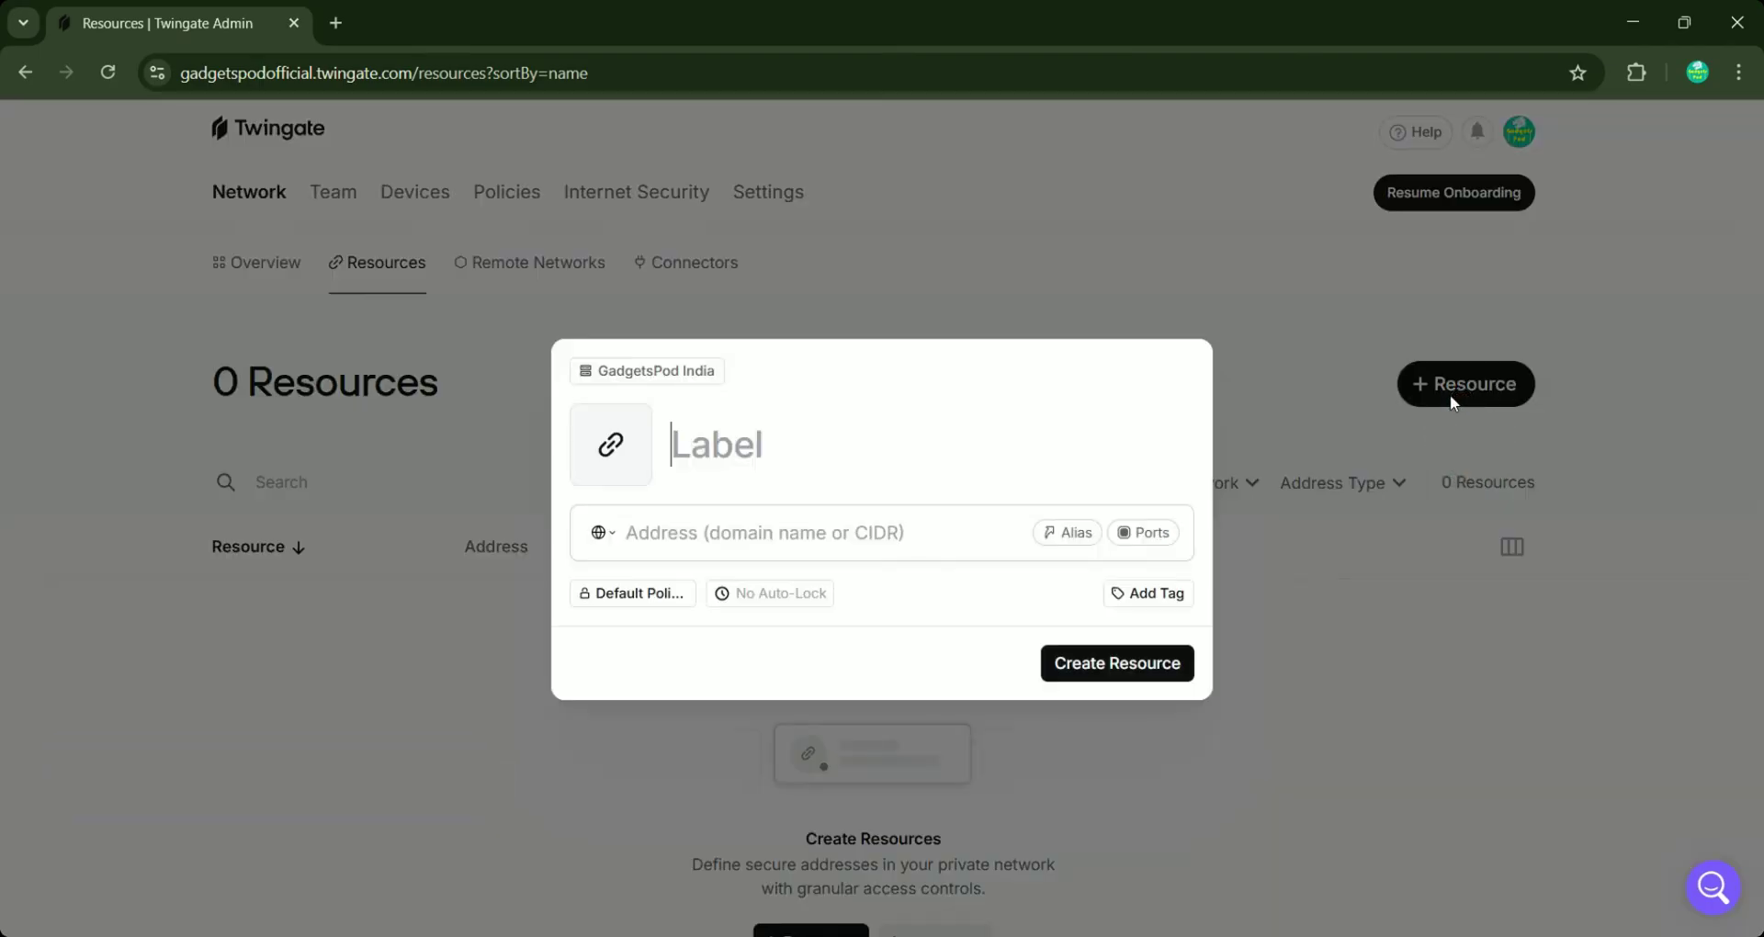
pyautogui.write('HomeRouter')
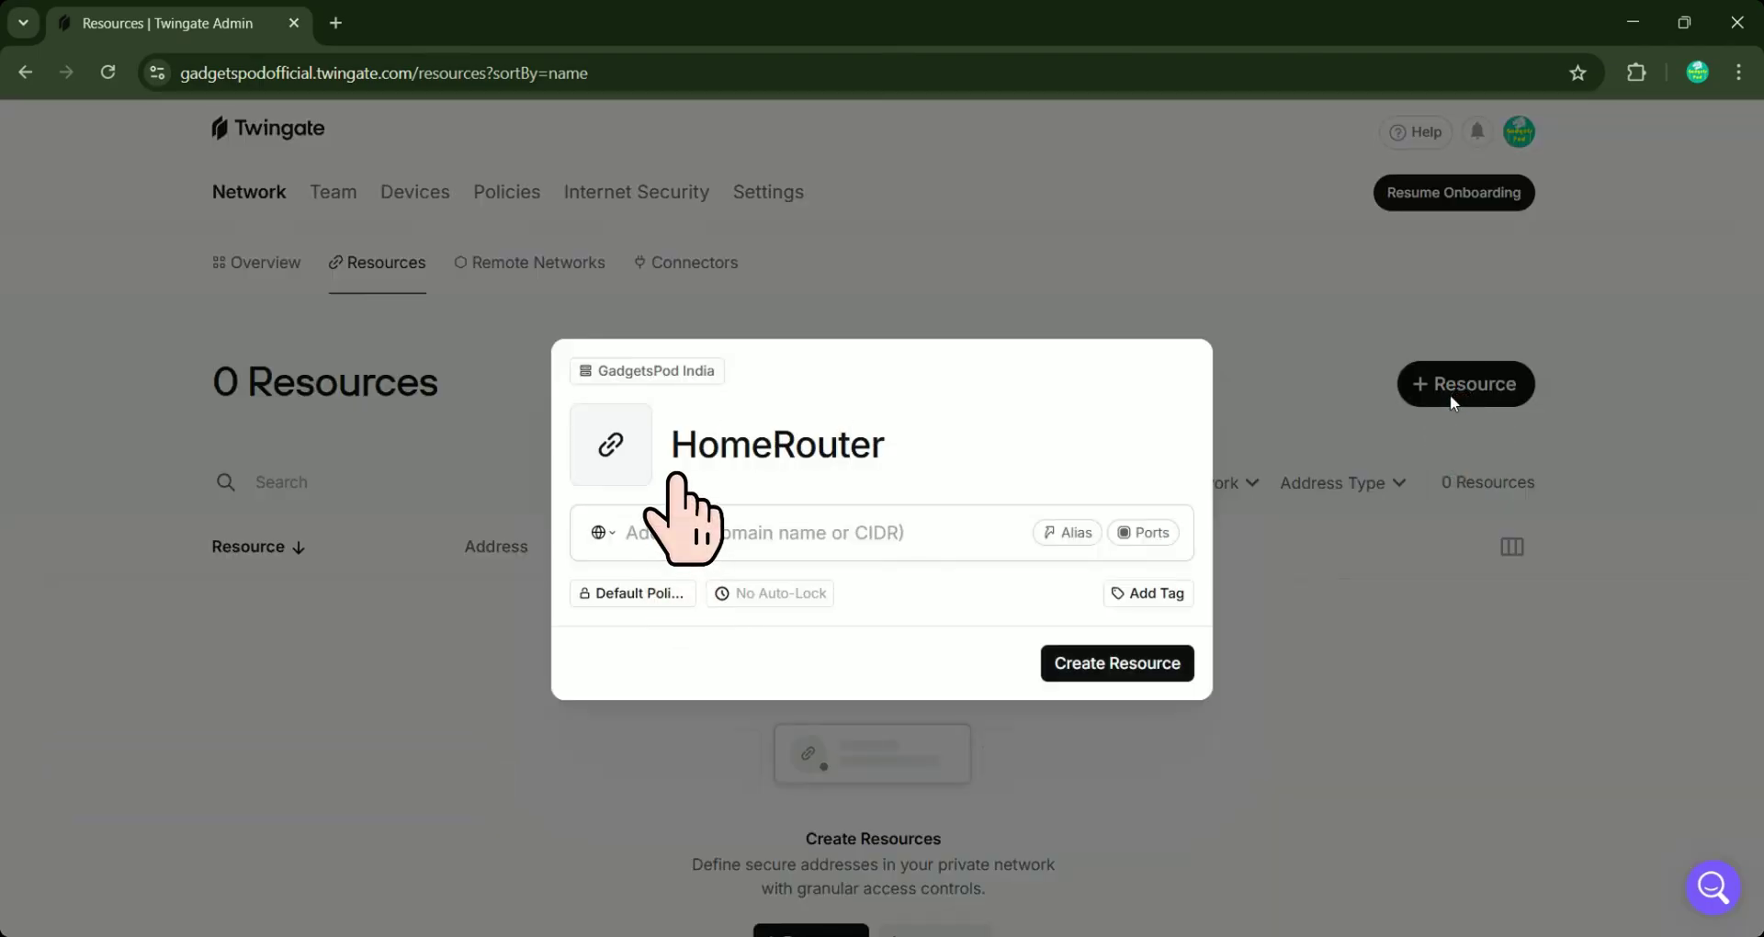
pyautogui.click(841, 531)
pyautogui.write('19')
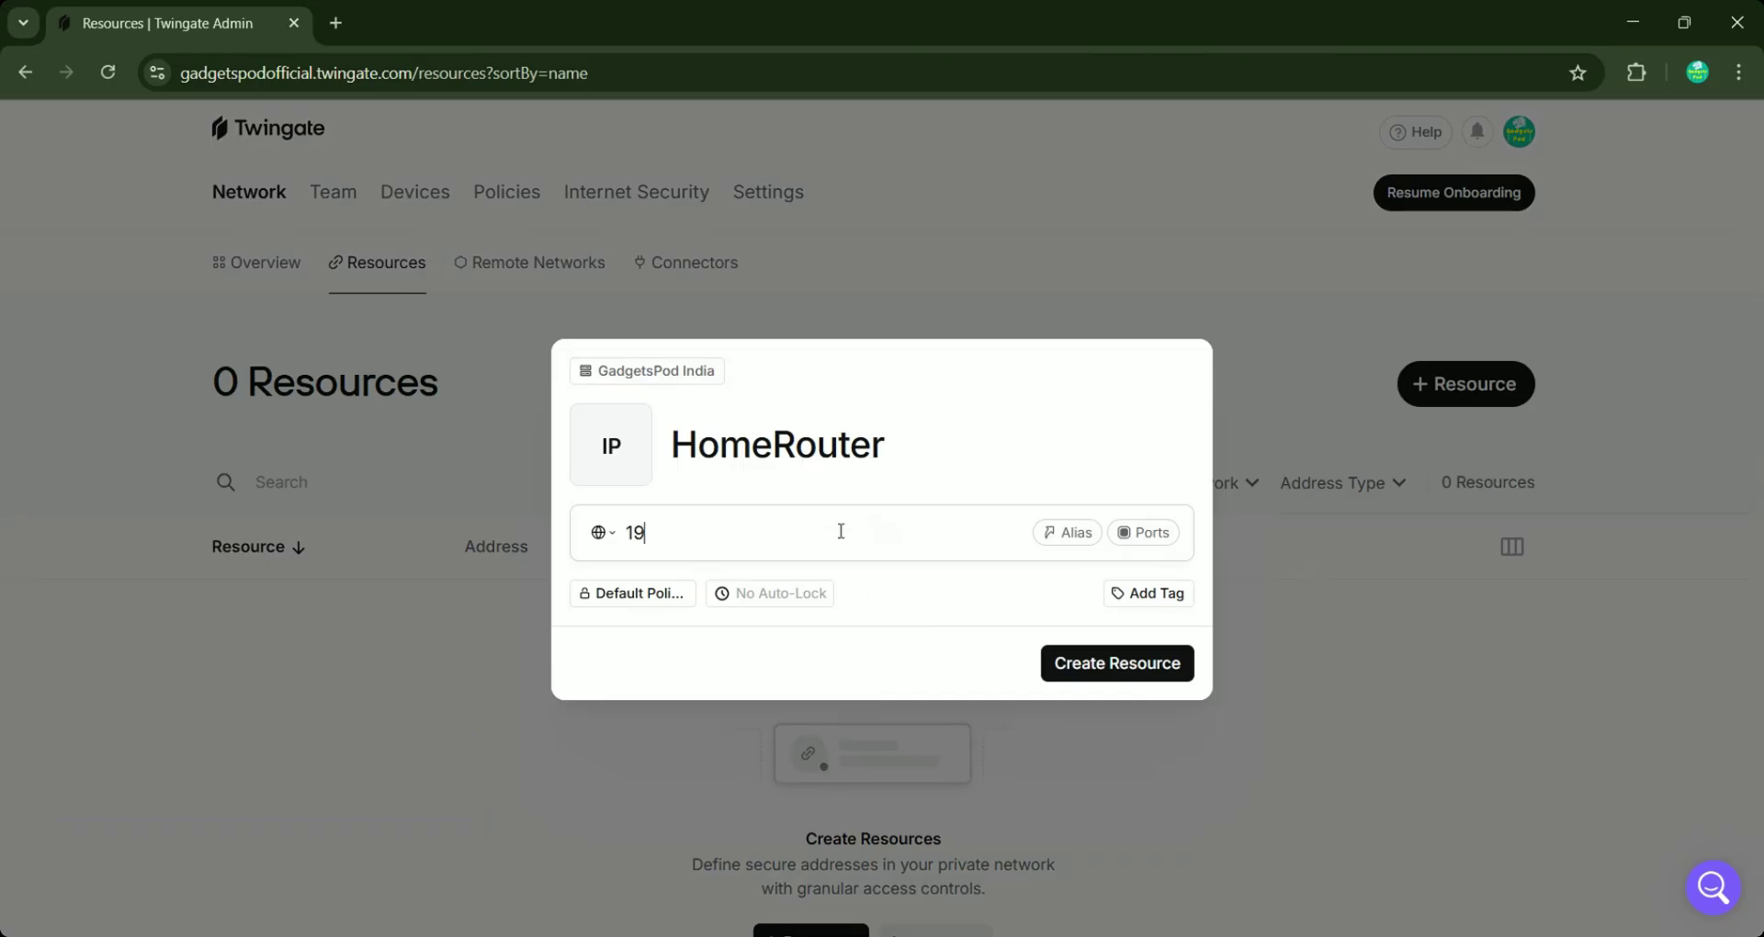
pyautogui.write('2.168.68.1')
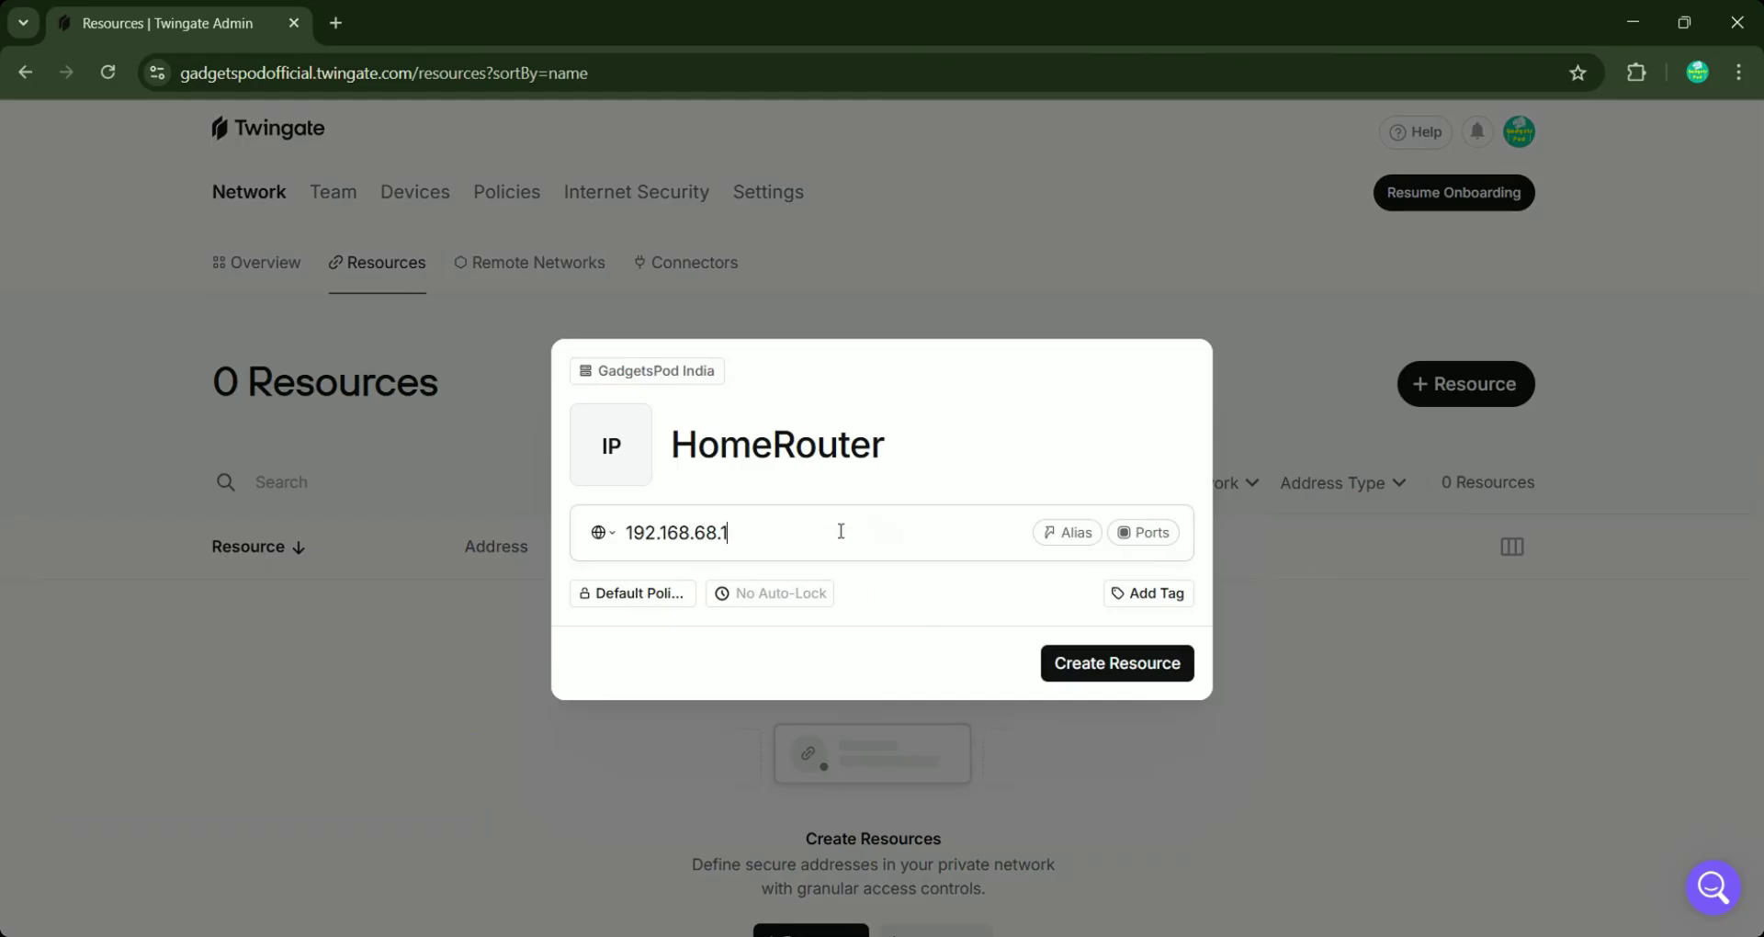
pyautogui.click(1079, 659)
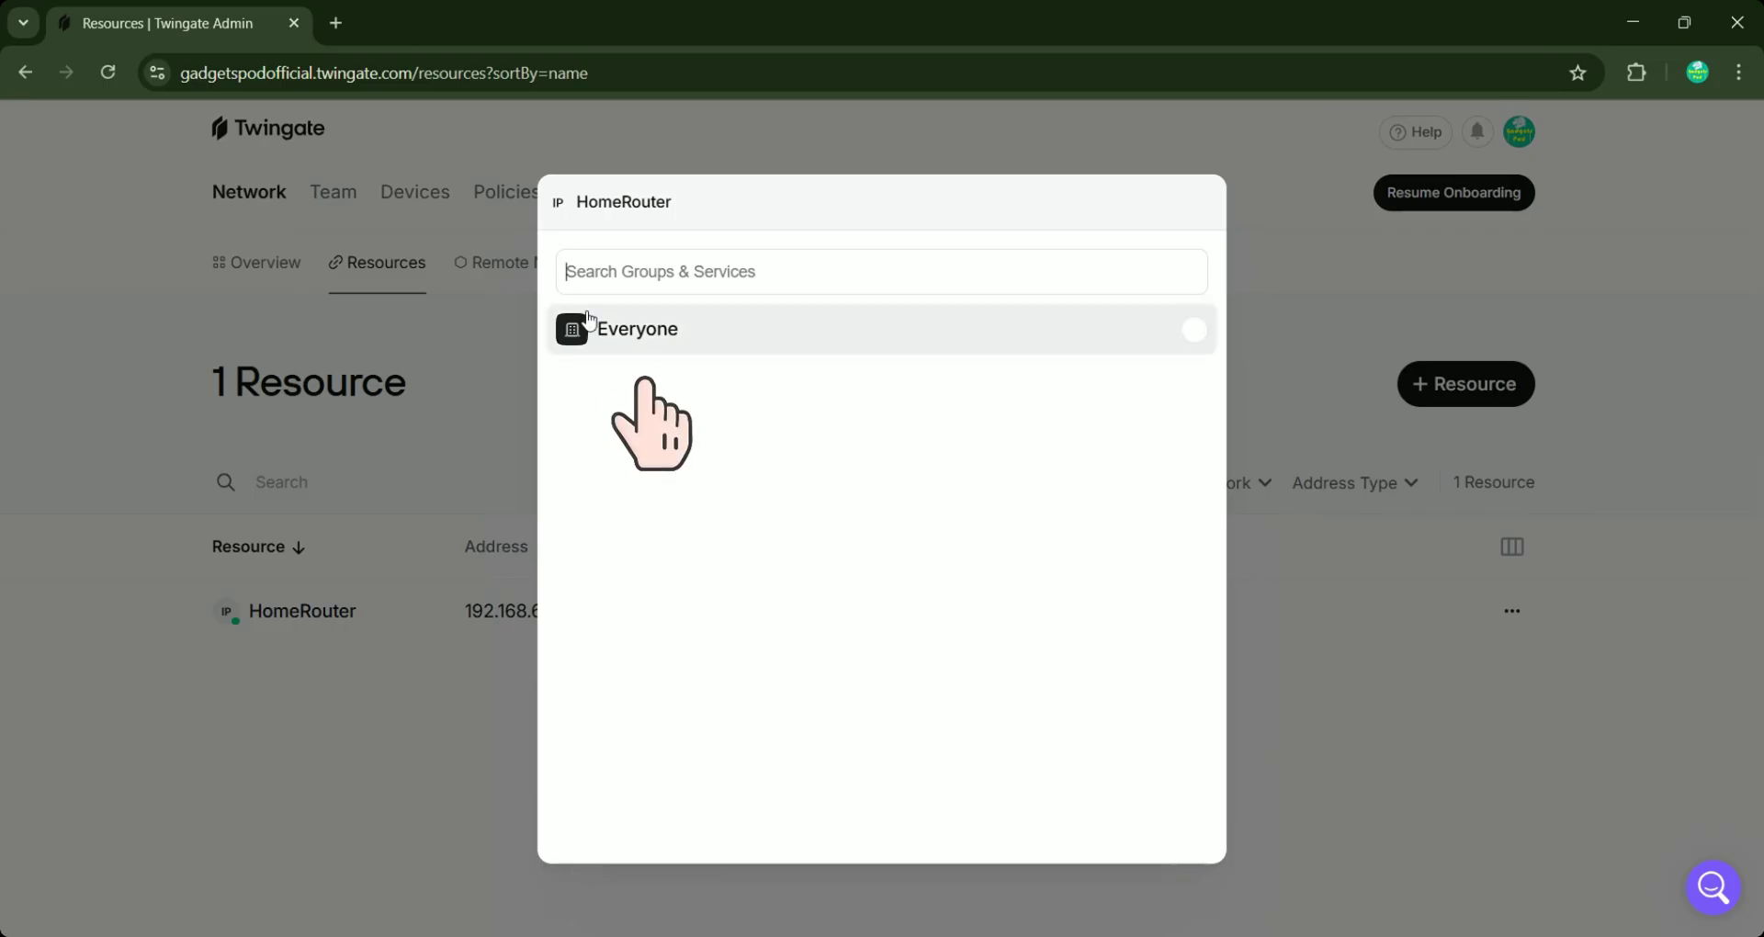
pyautogui.click(613, 342)
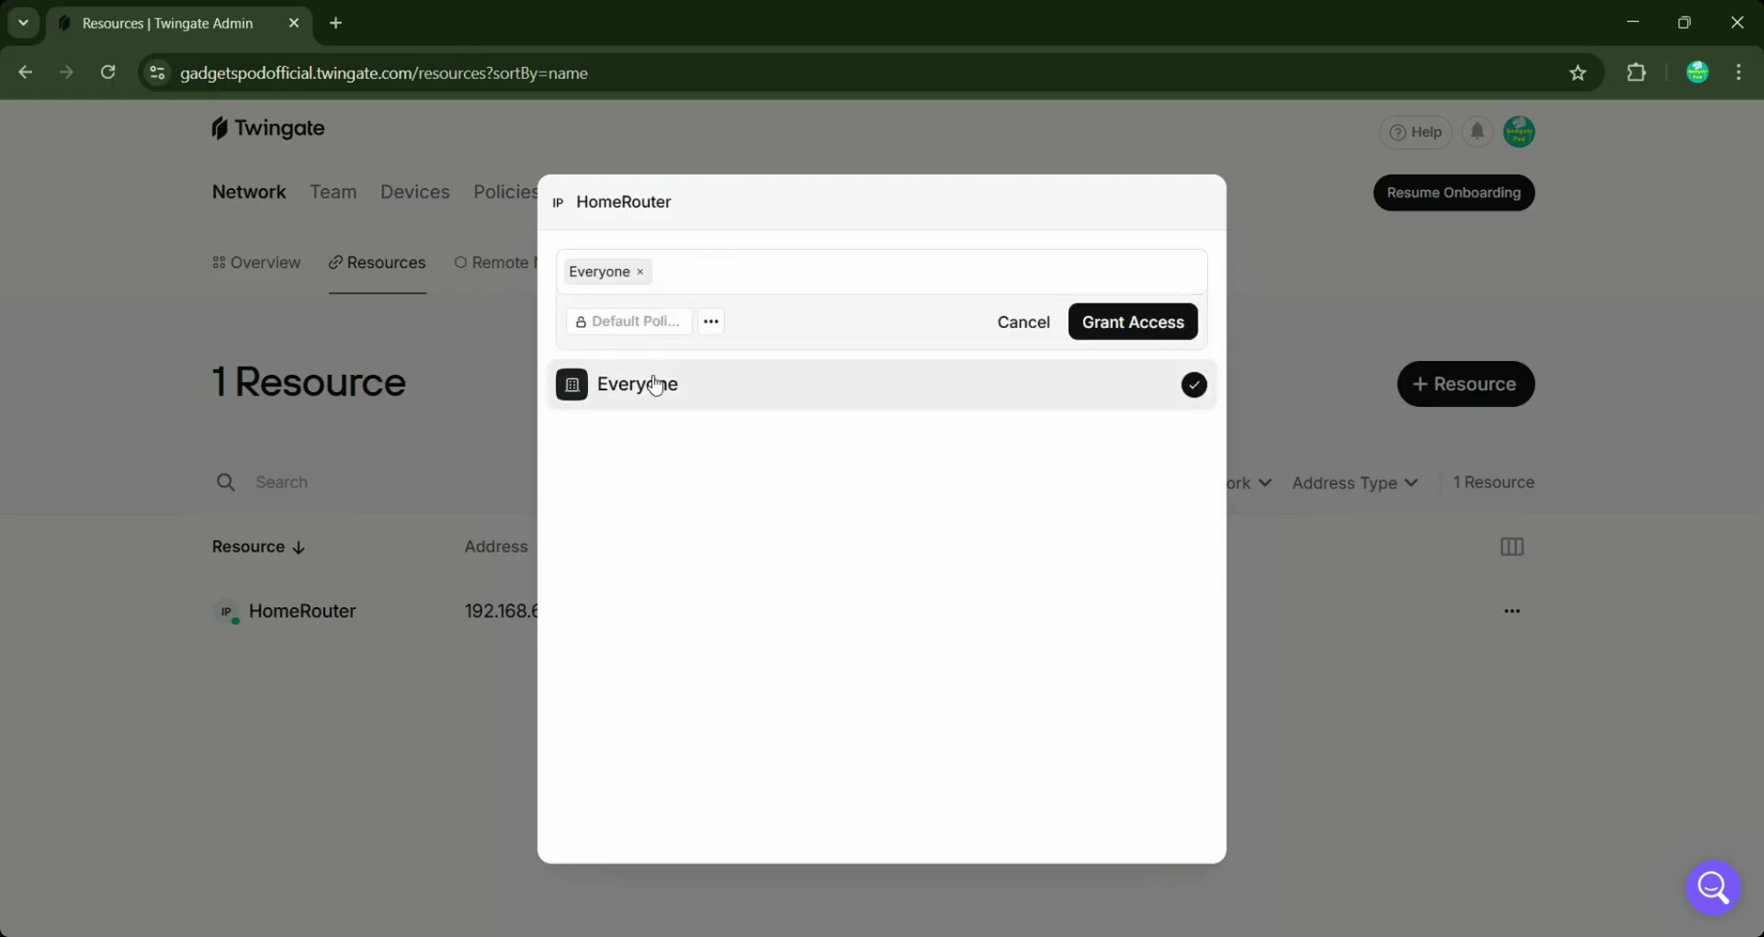
pyautogui.click(1128, 329)
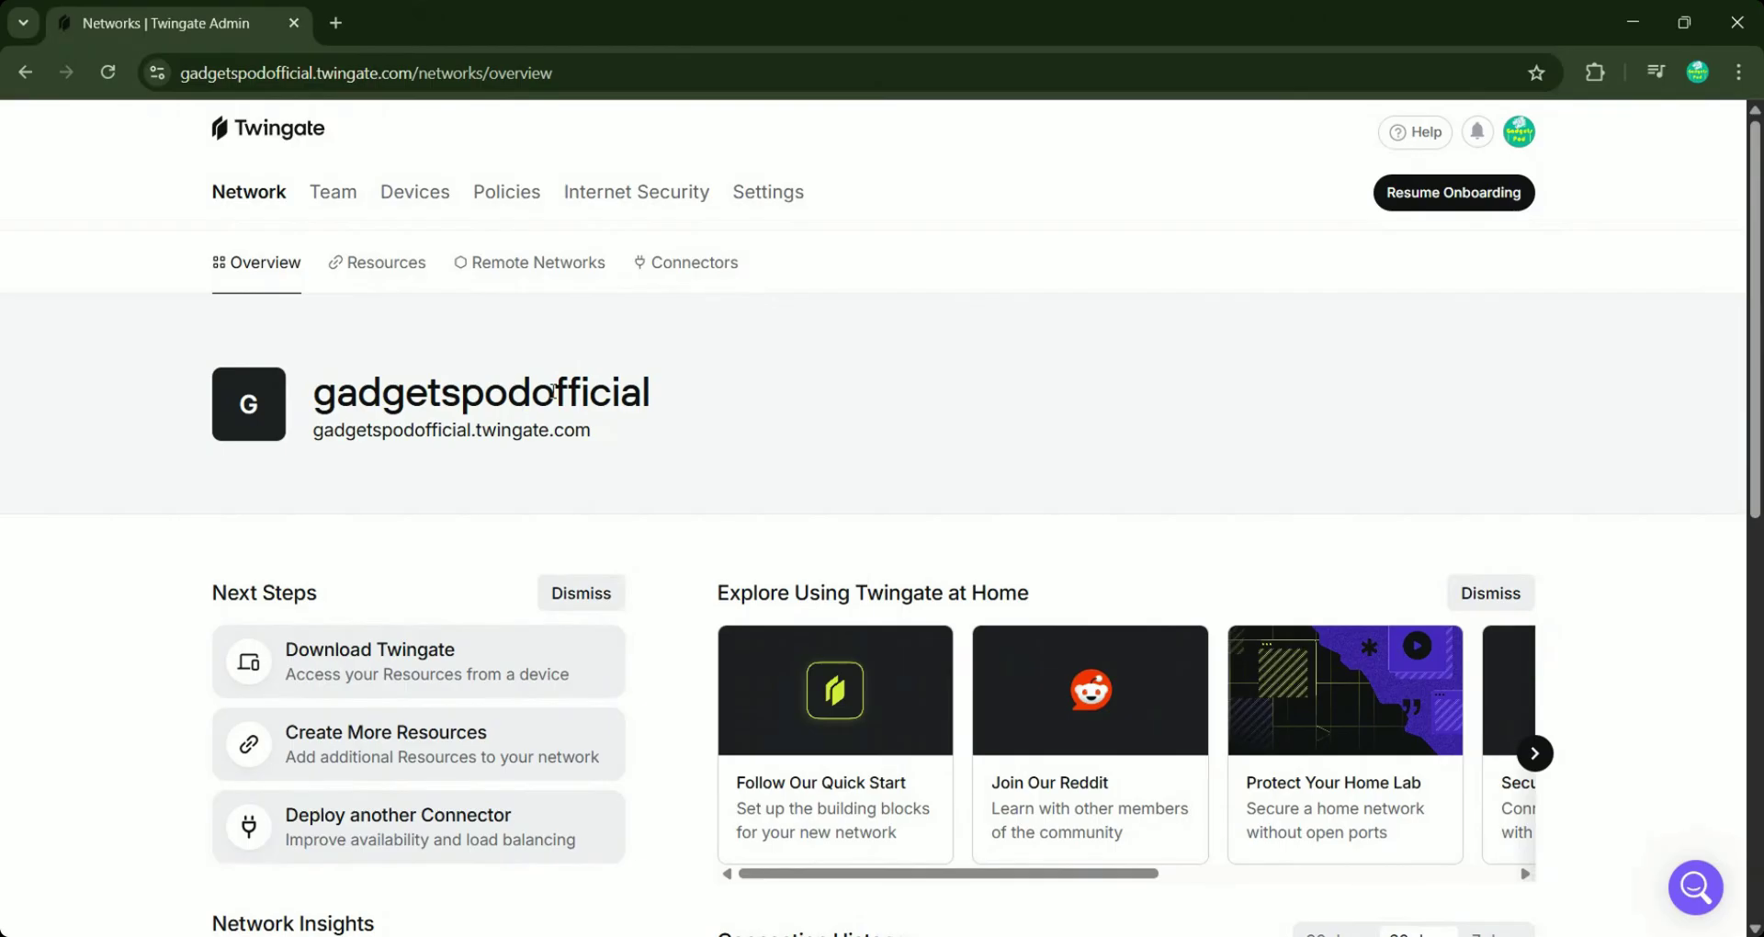
# - Invite a new team user by entering the invitee's e-mail address and sending the invitation e-mail
pyautogui.click(332, 193)
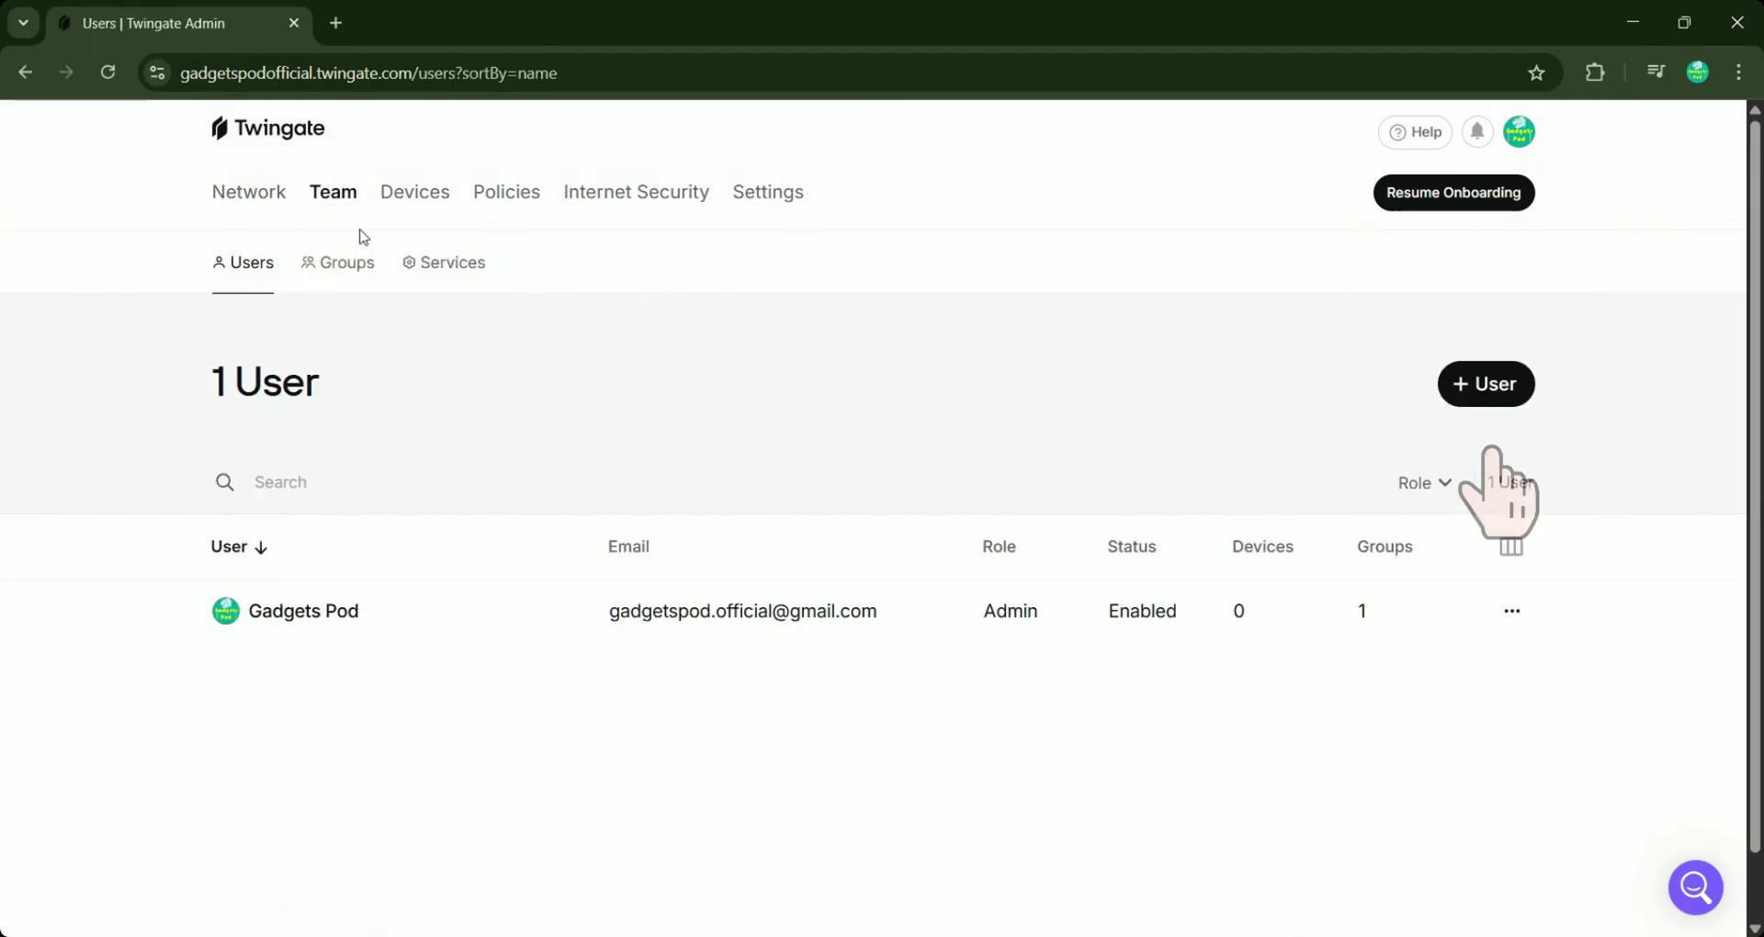
pyautogui.click(1485, 383)
pyautogui.click(837, 503)
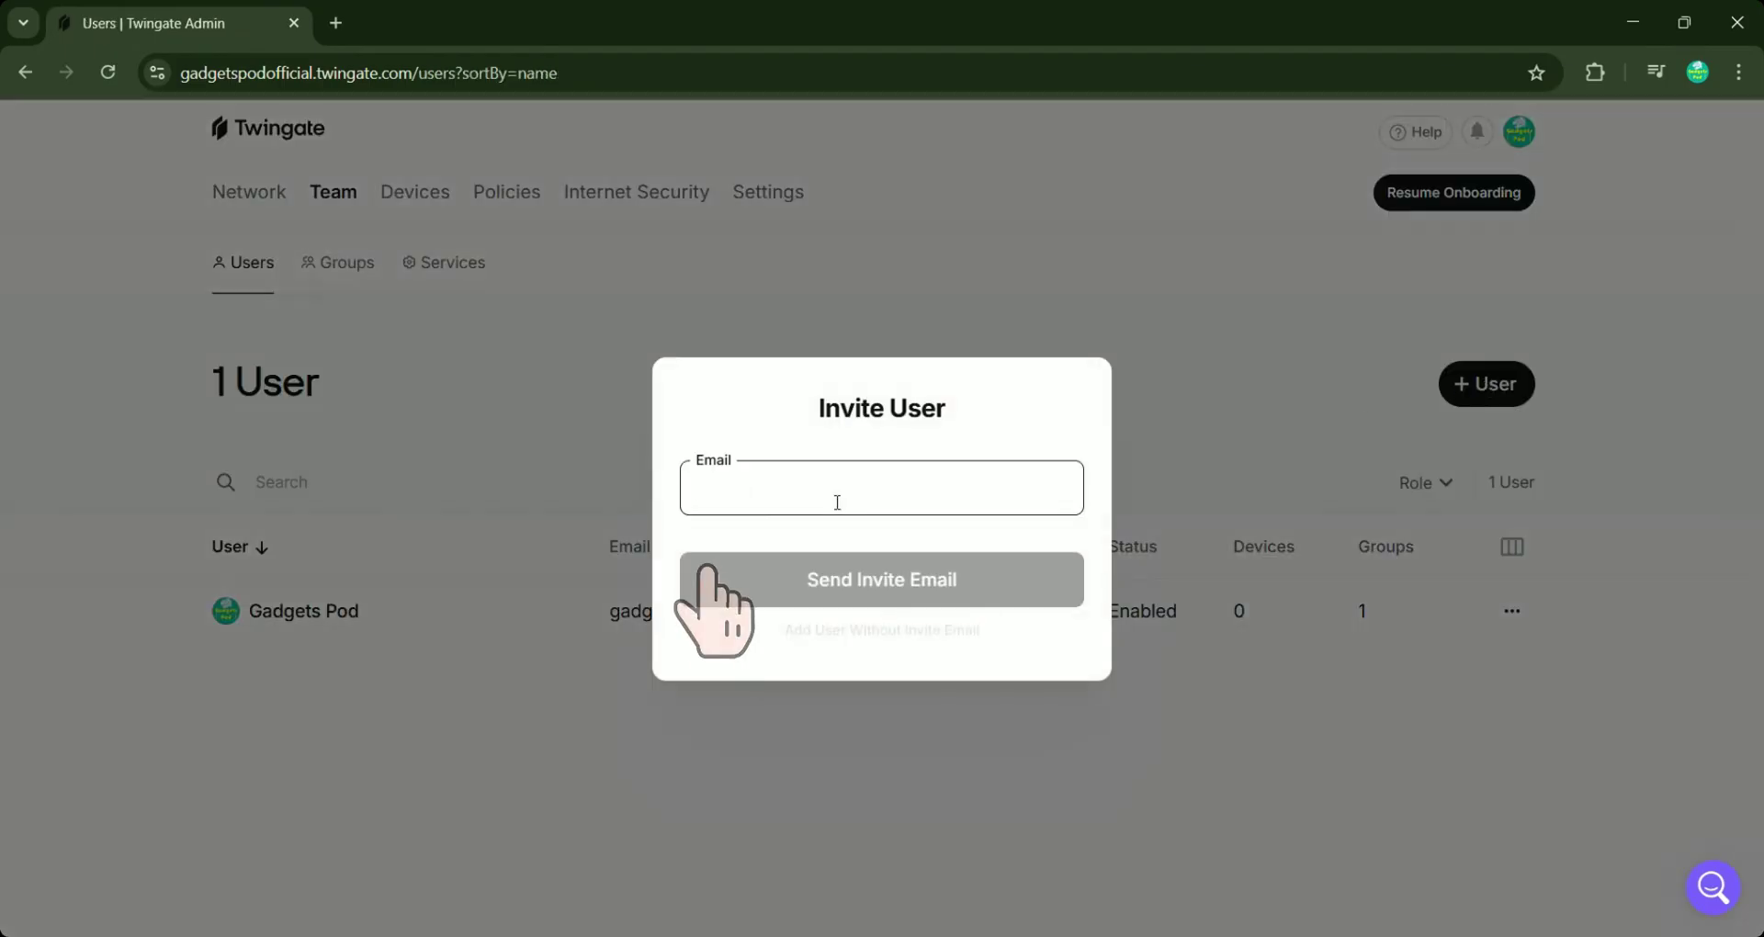
pyautogui.write('xxxx@gmail.com')
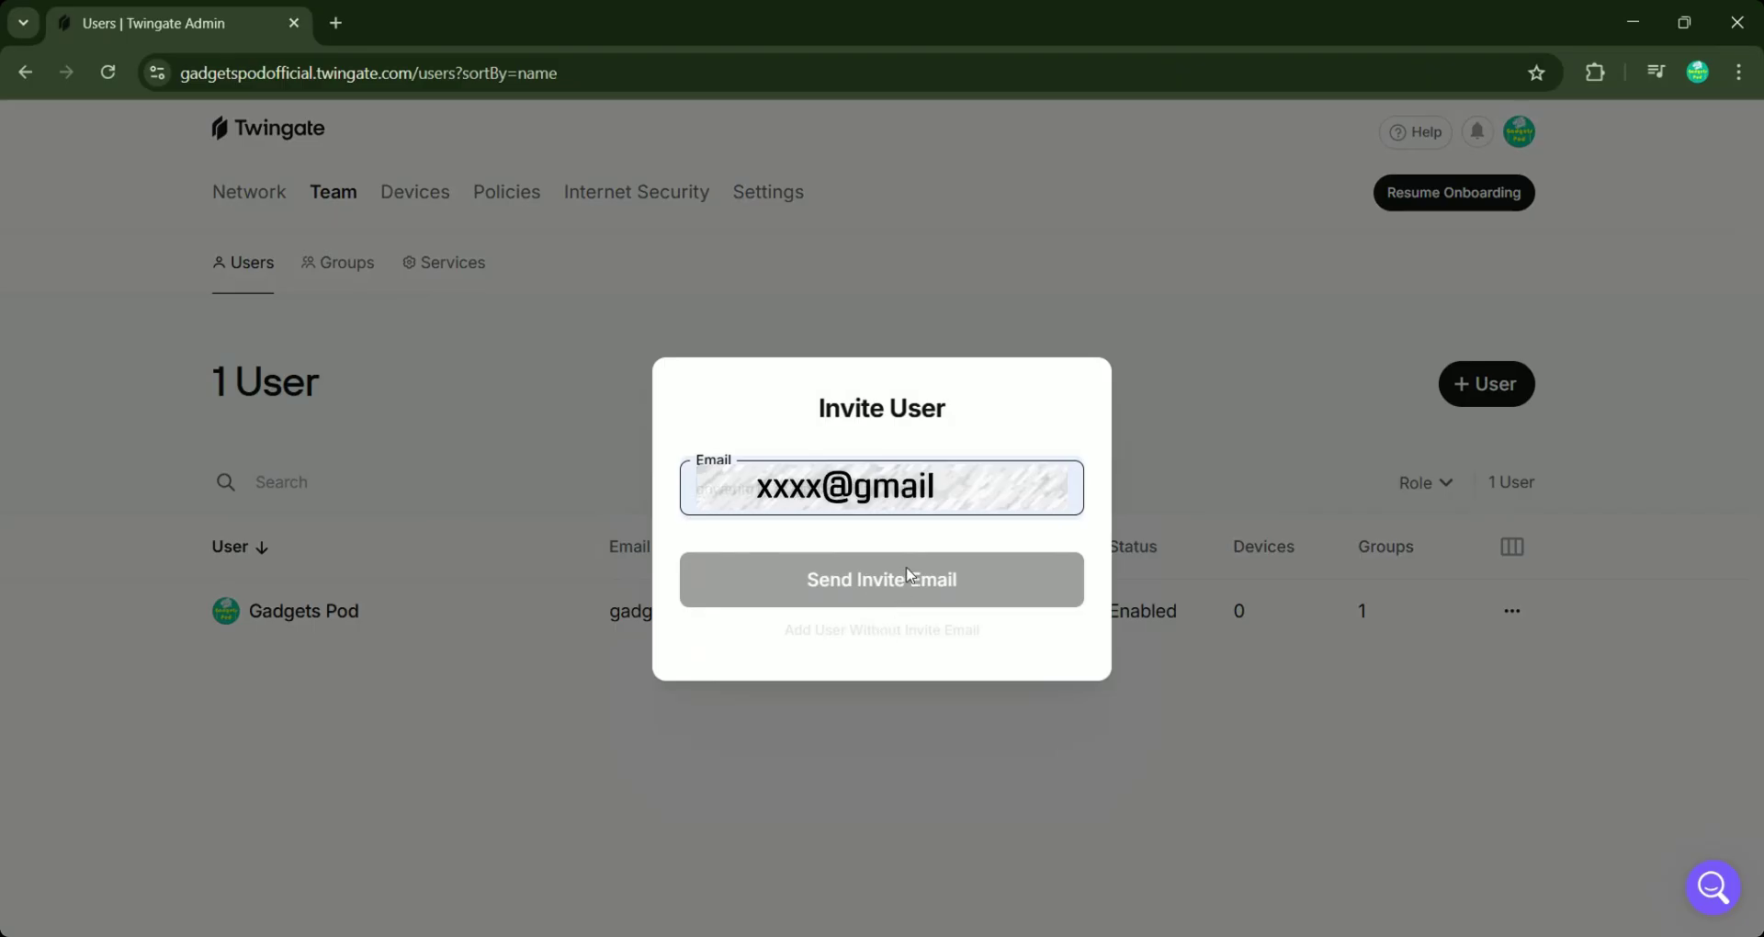
pyautogui.click(897, 589)
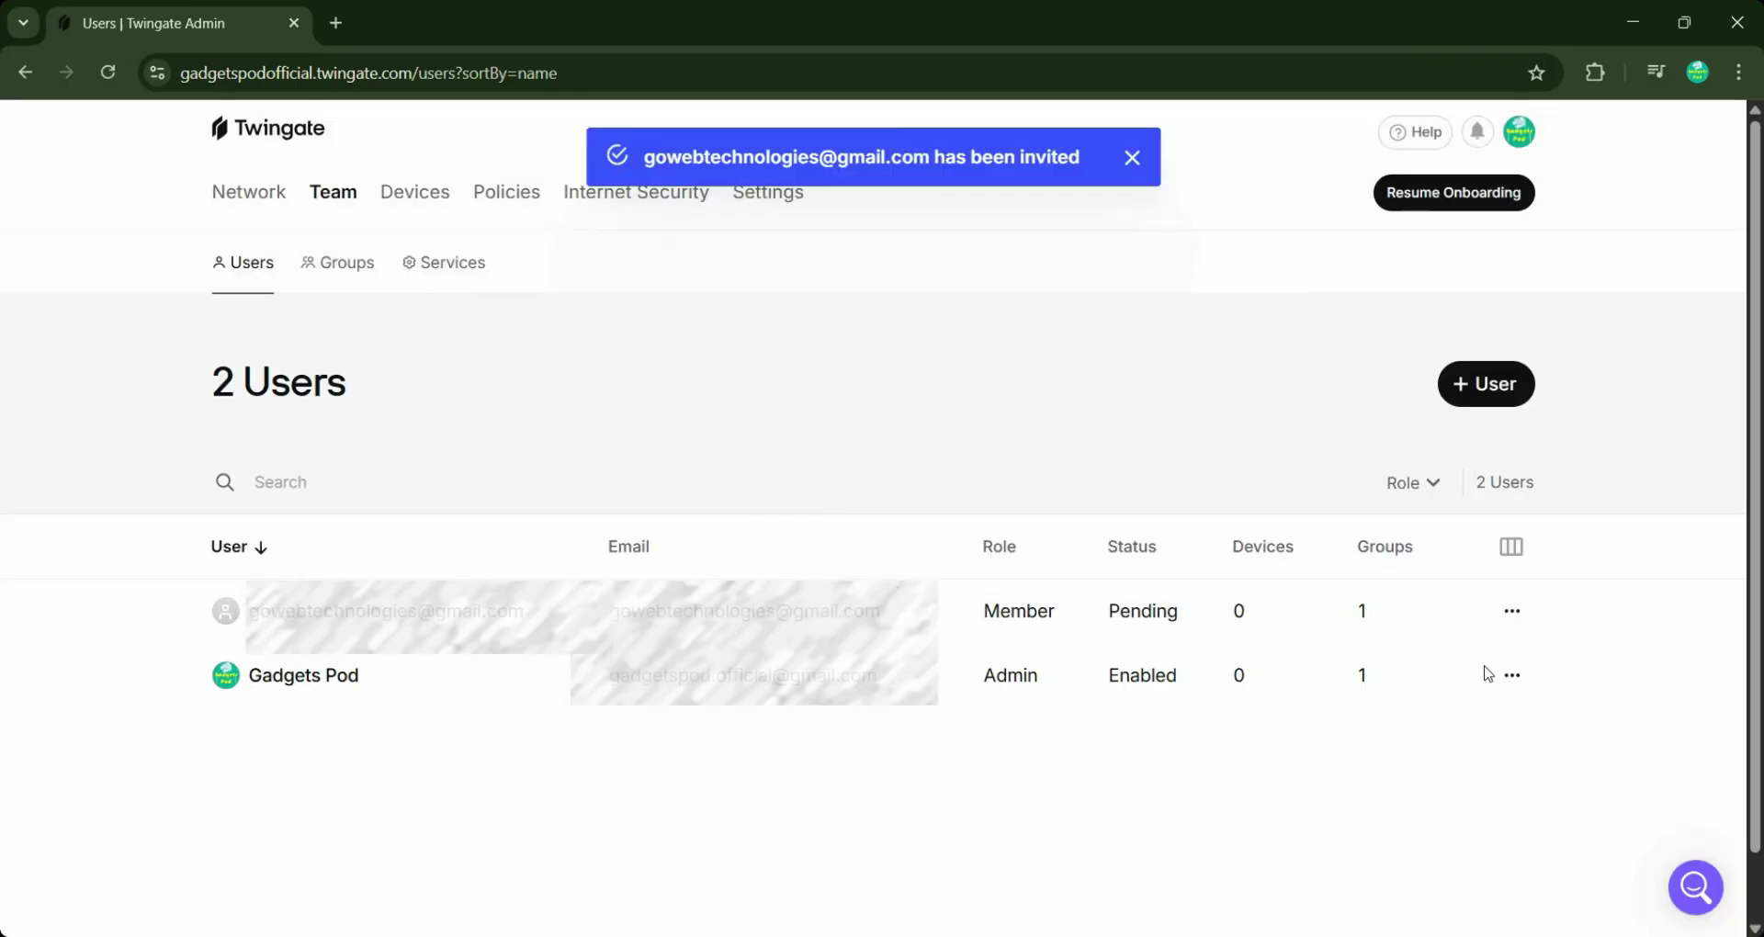
# - Assign the Admin role to the newly invited user and check the invitation's status in the user list
pyautogui.click(1512, 675)
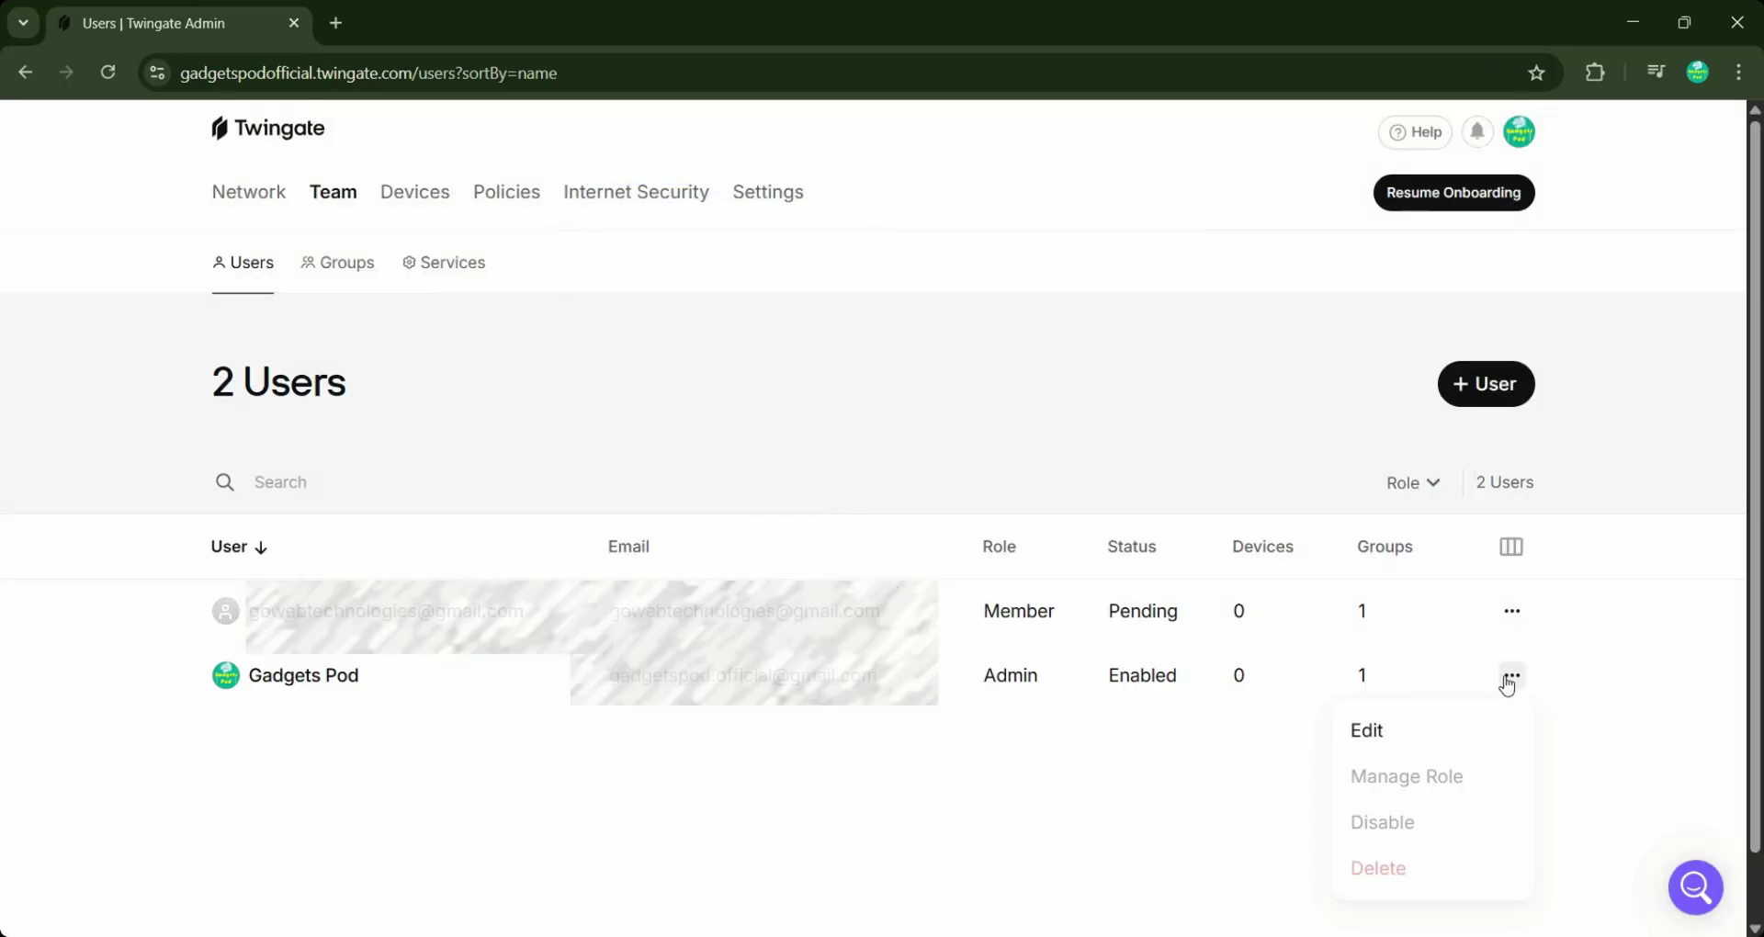
pyautogui.click(1513, 611)
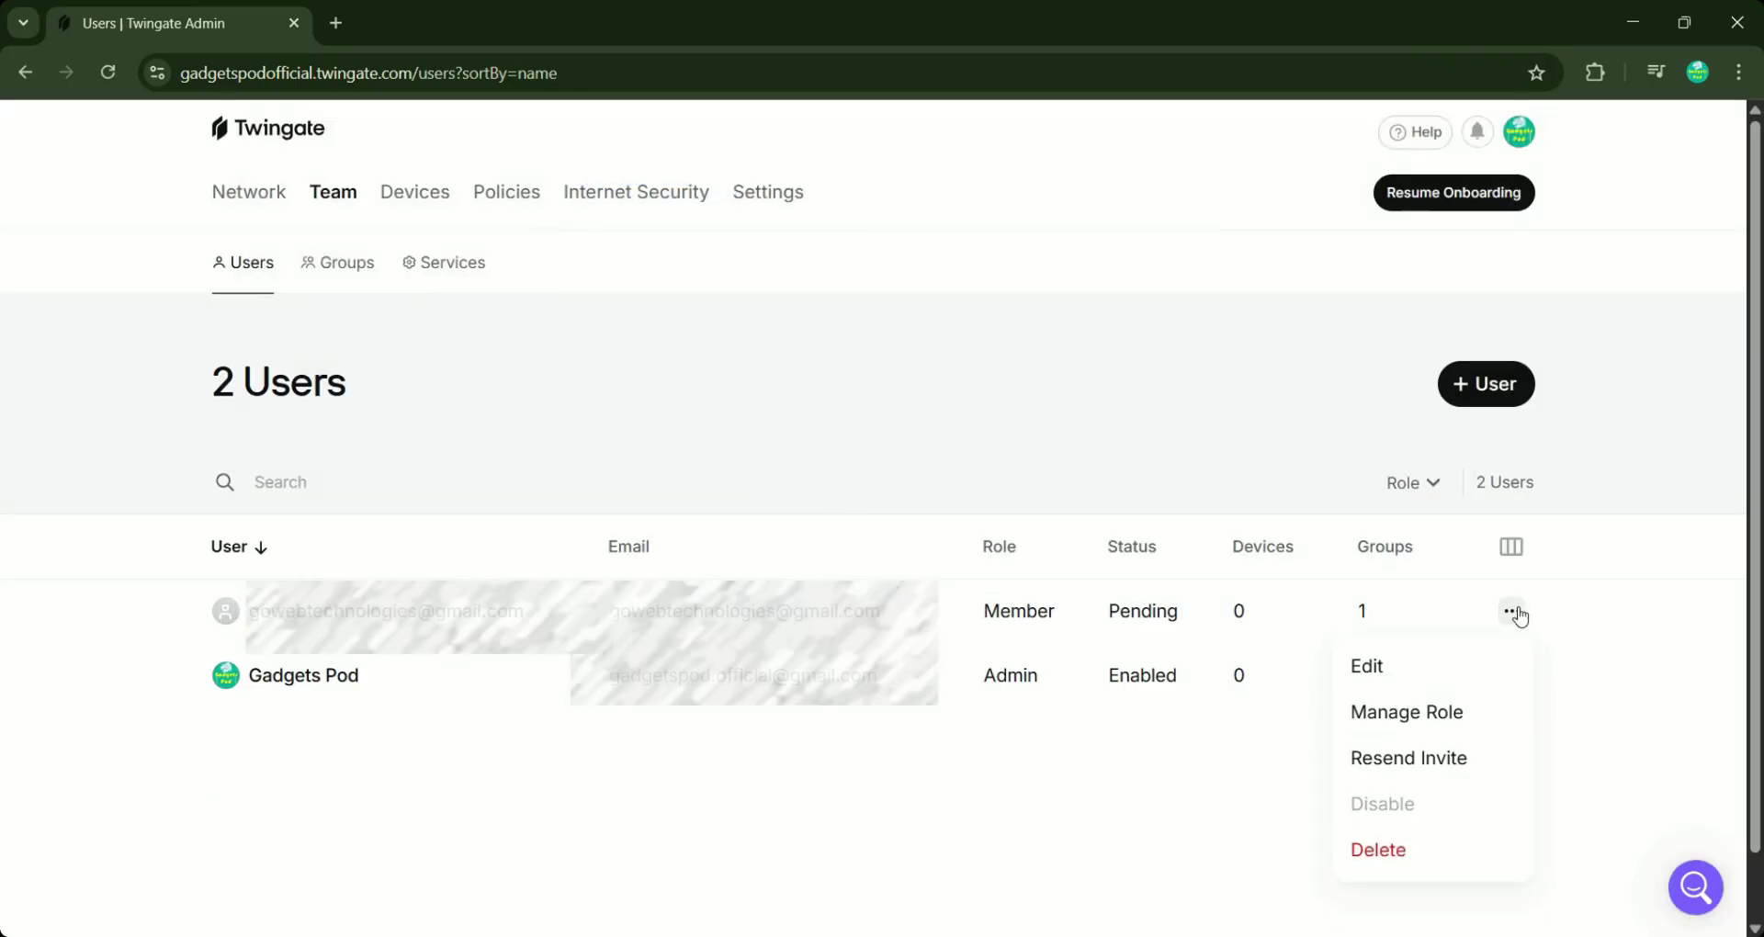
pyautogui.click(1461, 726)
pyautogui.click(790, 329)
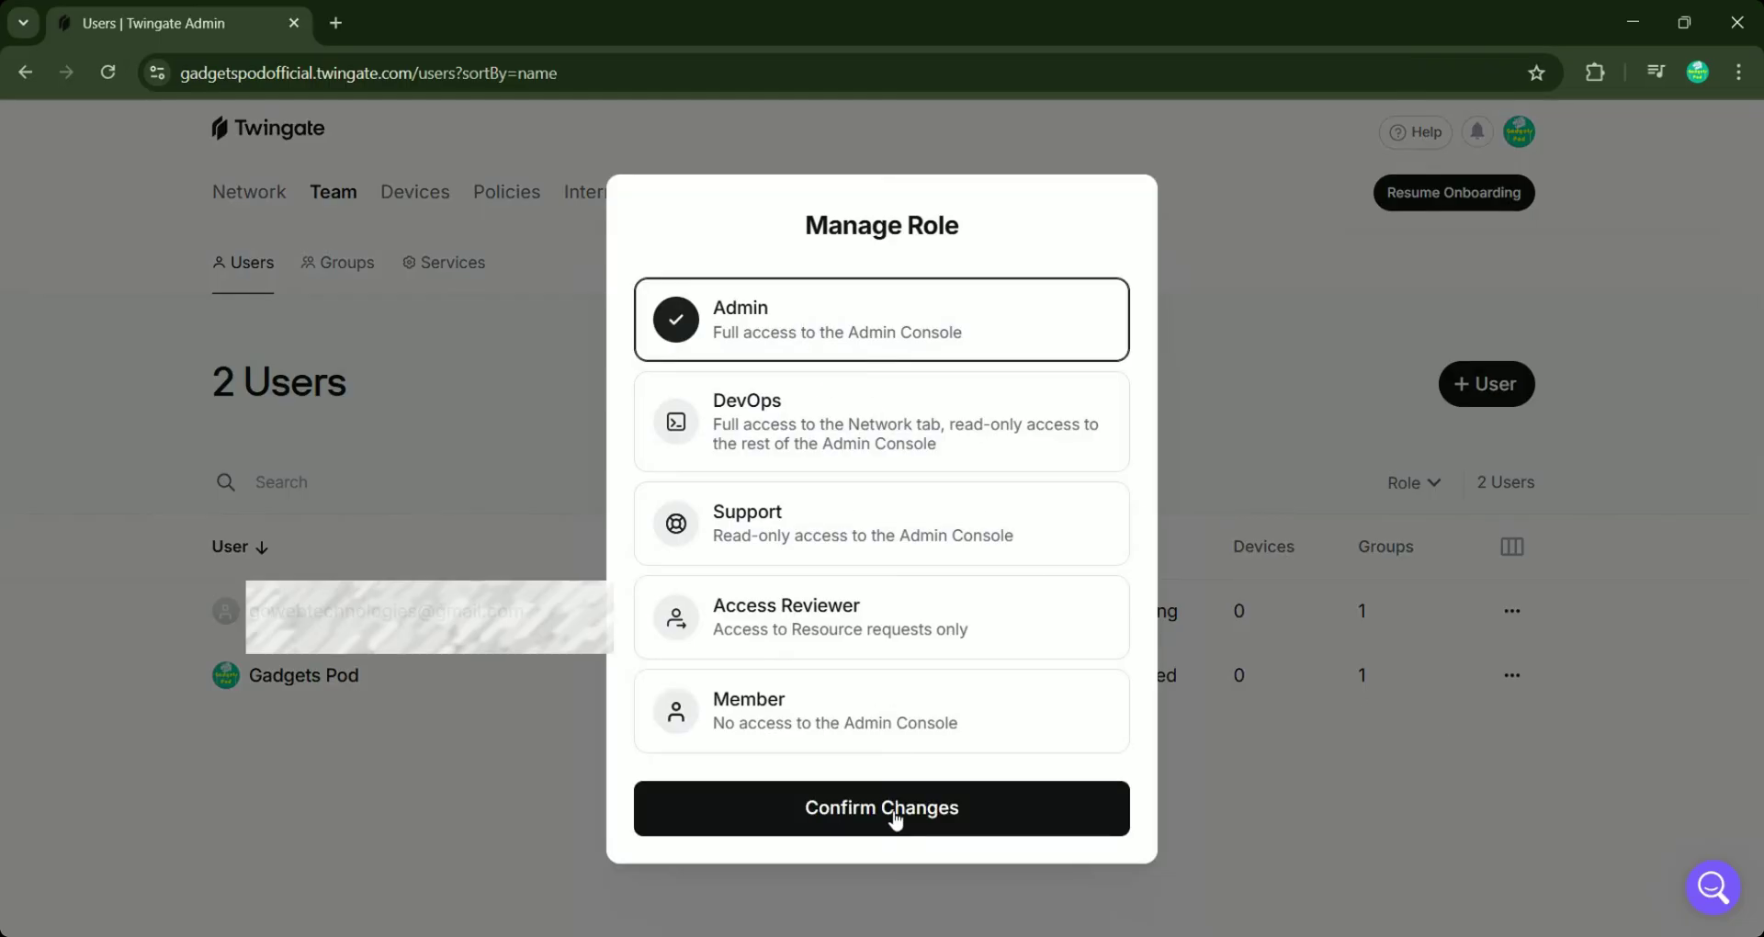
pyautogui.click(924, 821)
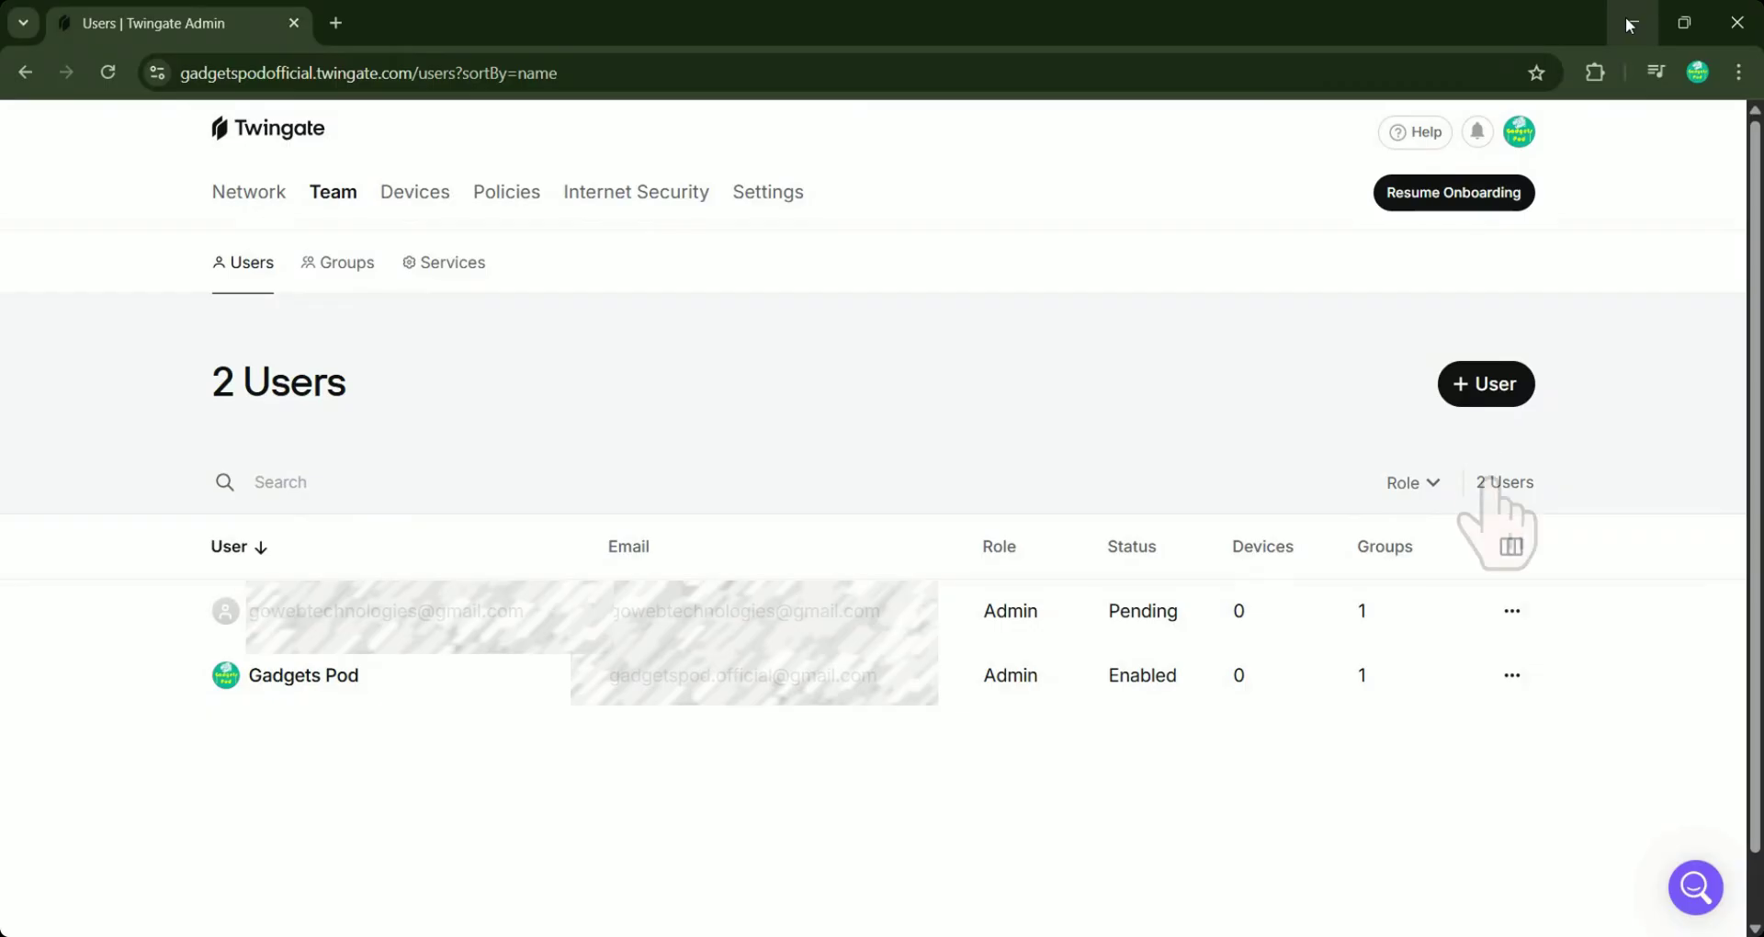
pyautogui.moveTo(1179, 612); pyautogui.dragTo(1111, 632)
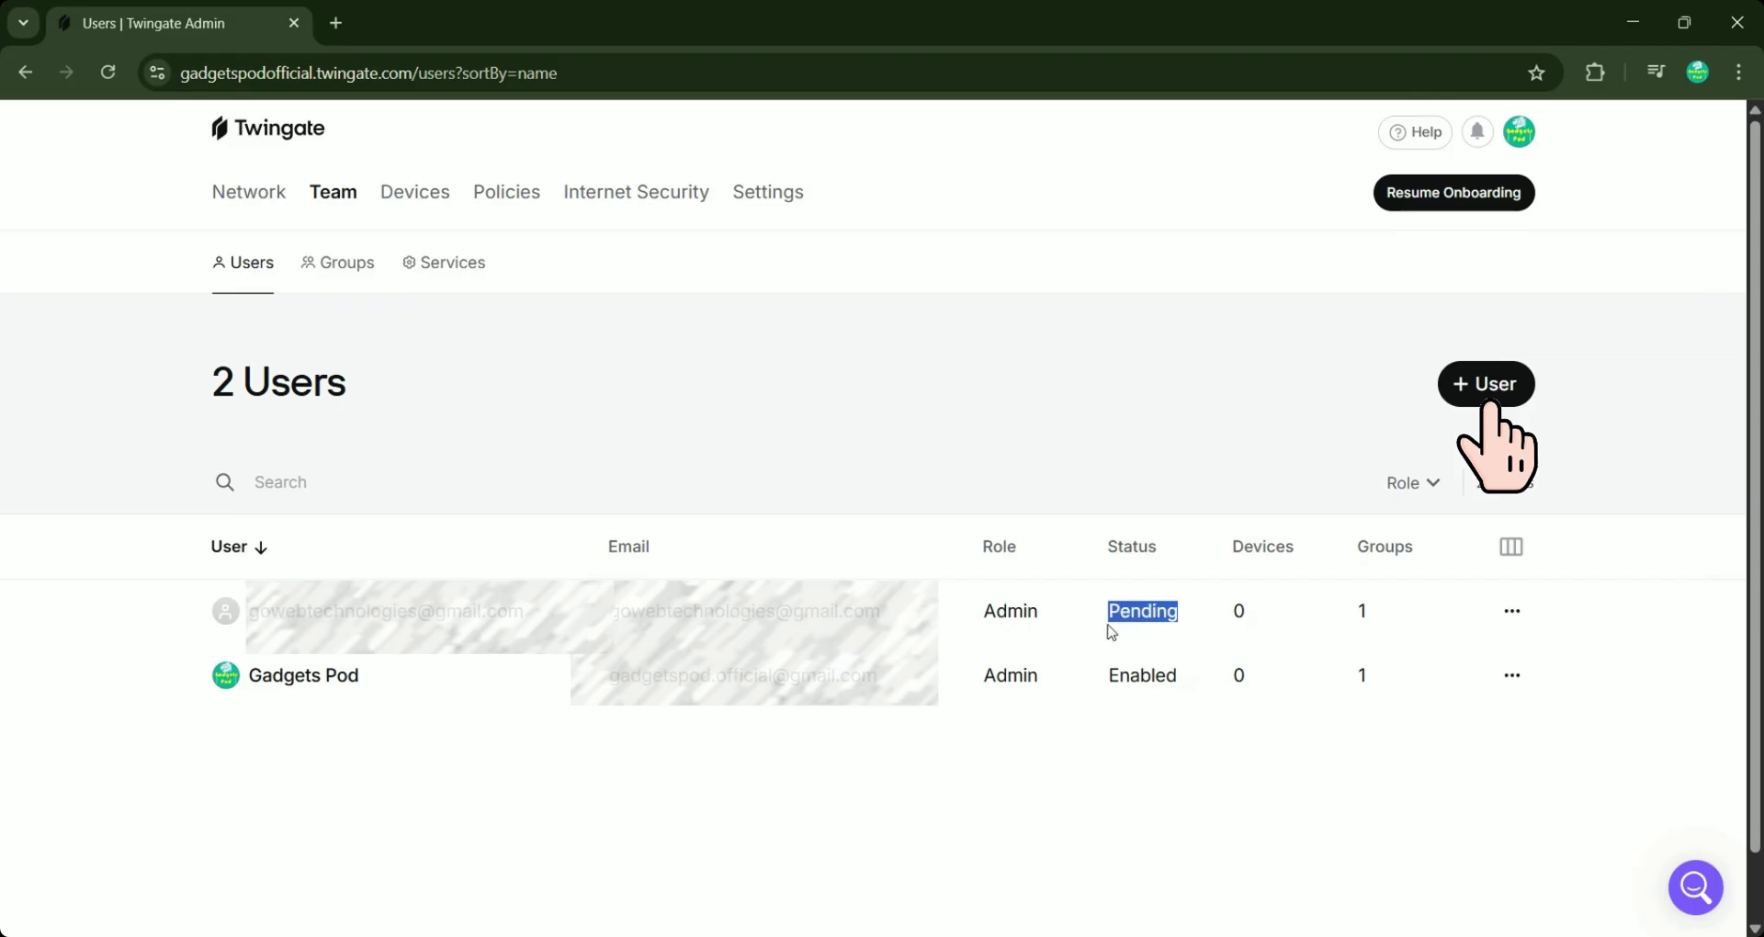
pyautogui.click(1095, 799)
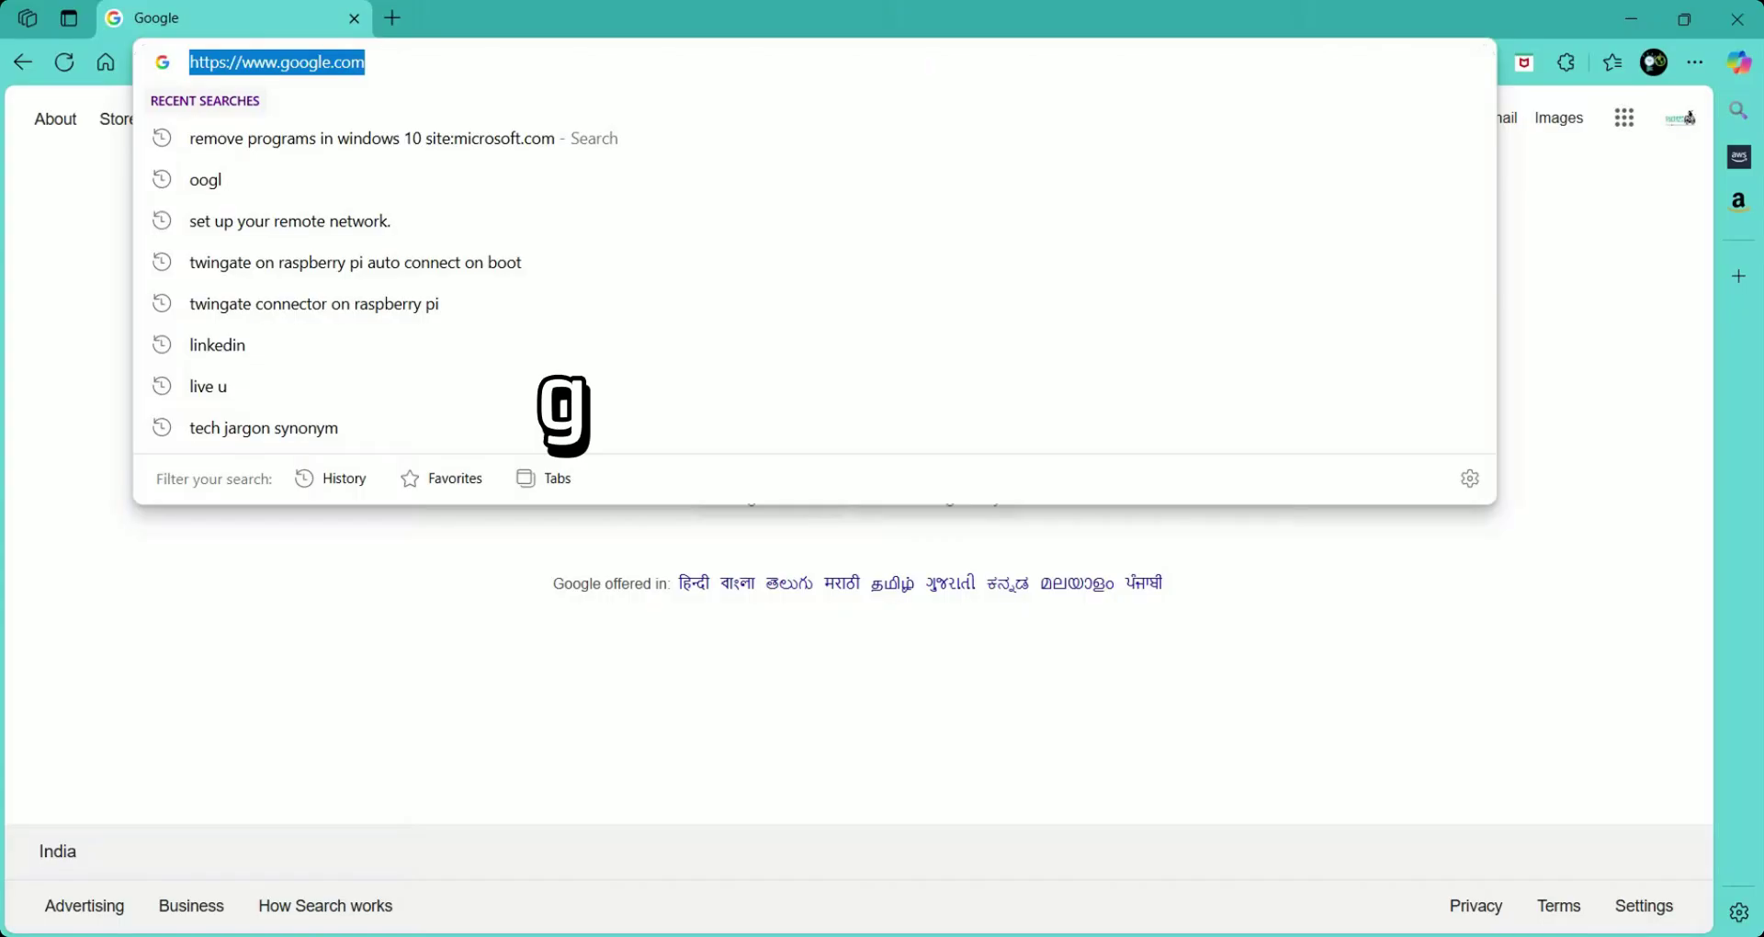
# - Open get.twingate.com in Microsoft Edge and download the Twingate client for Windows
pyautogui.write('get')
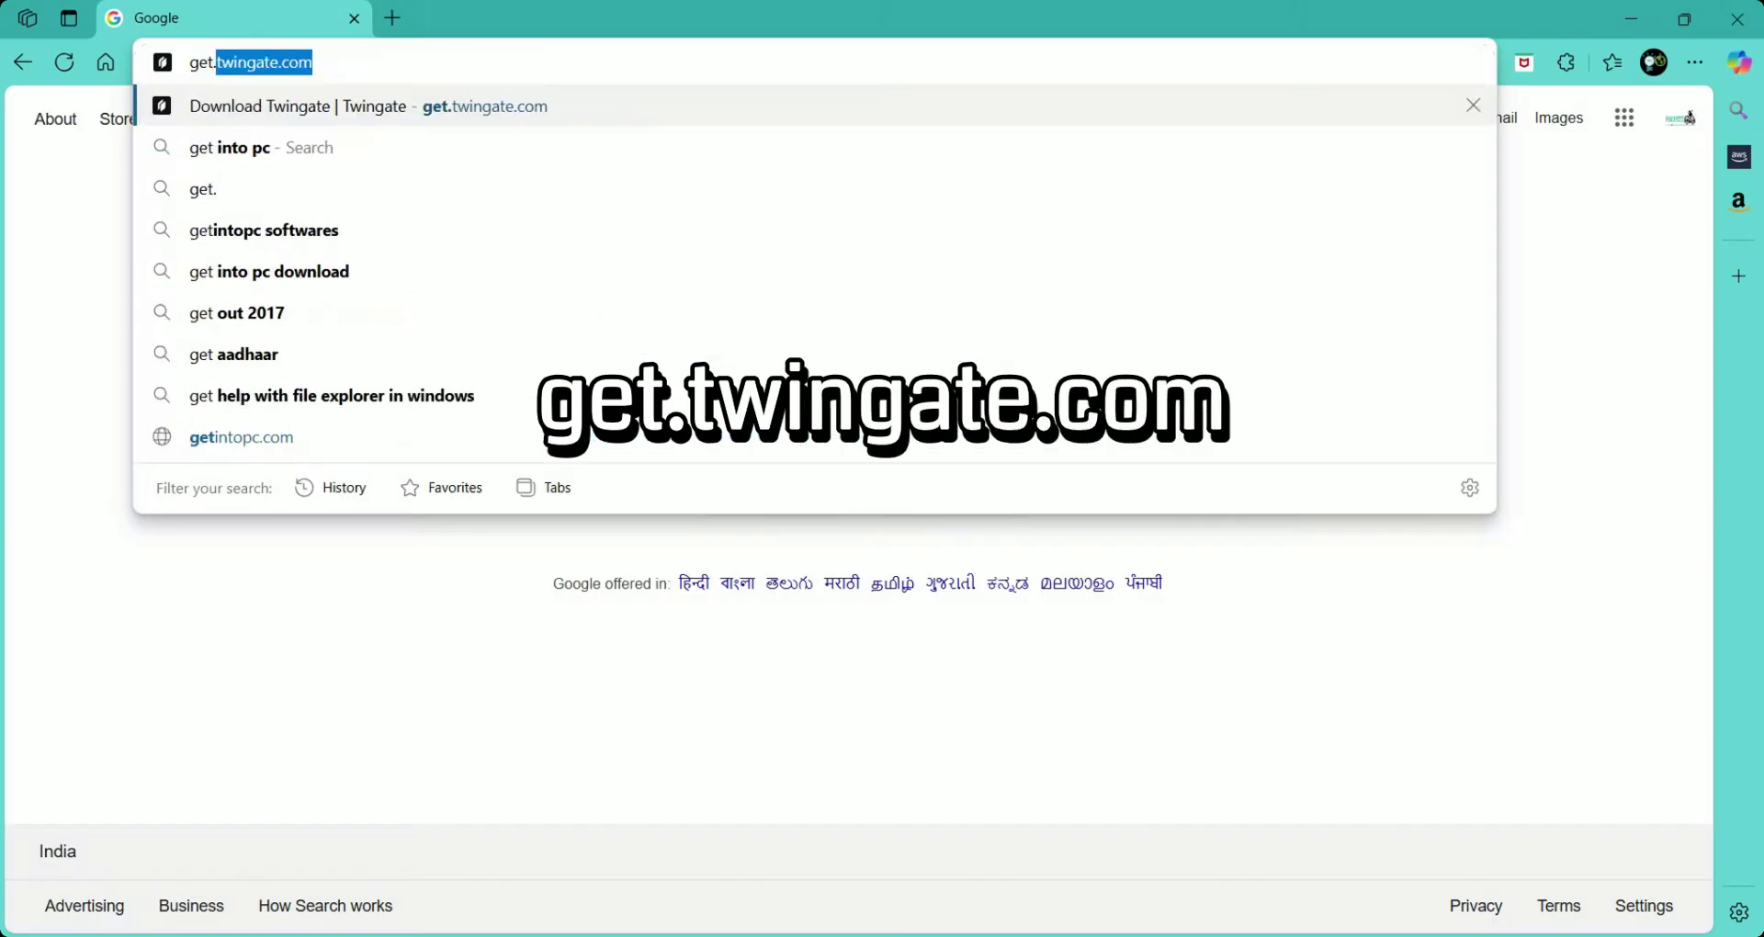
pyautogui.write('.twingate.com')
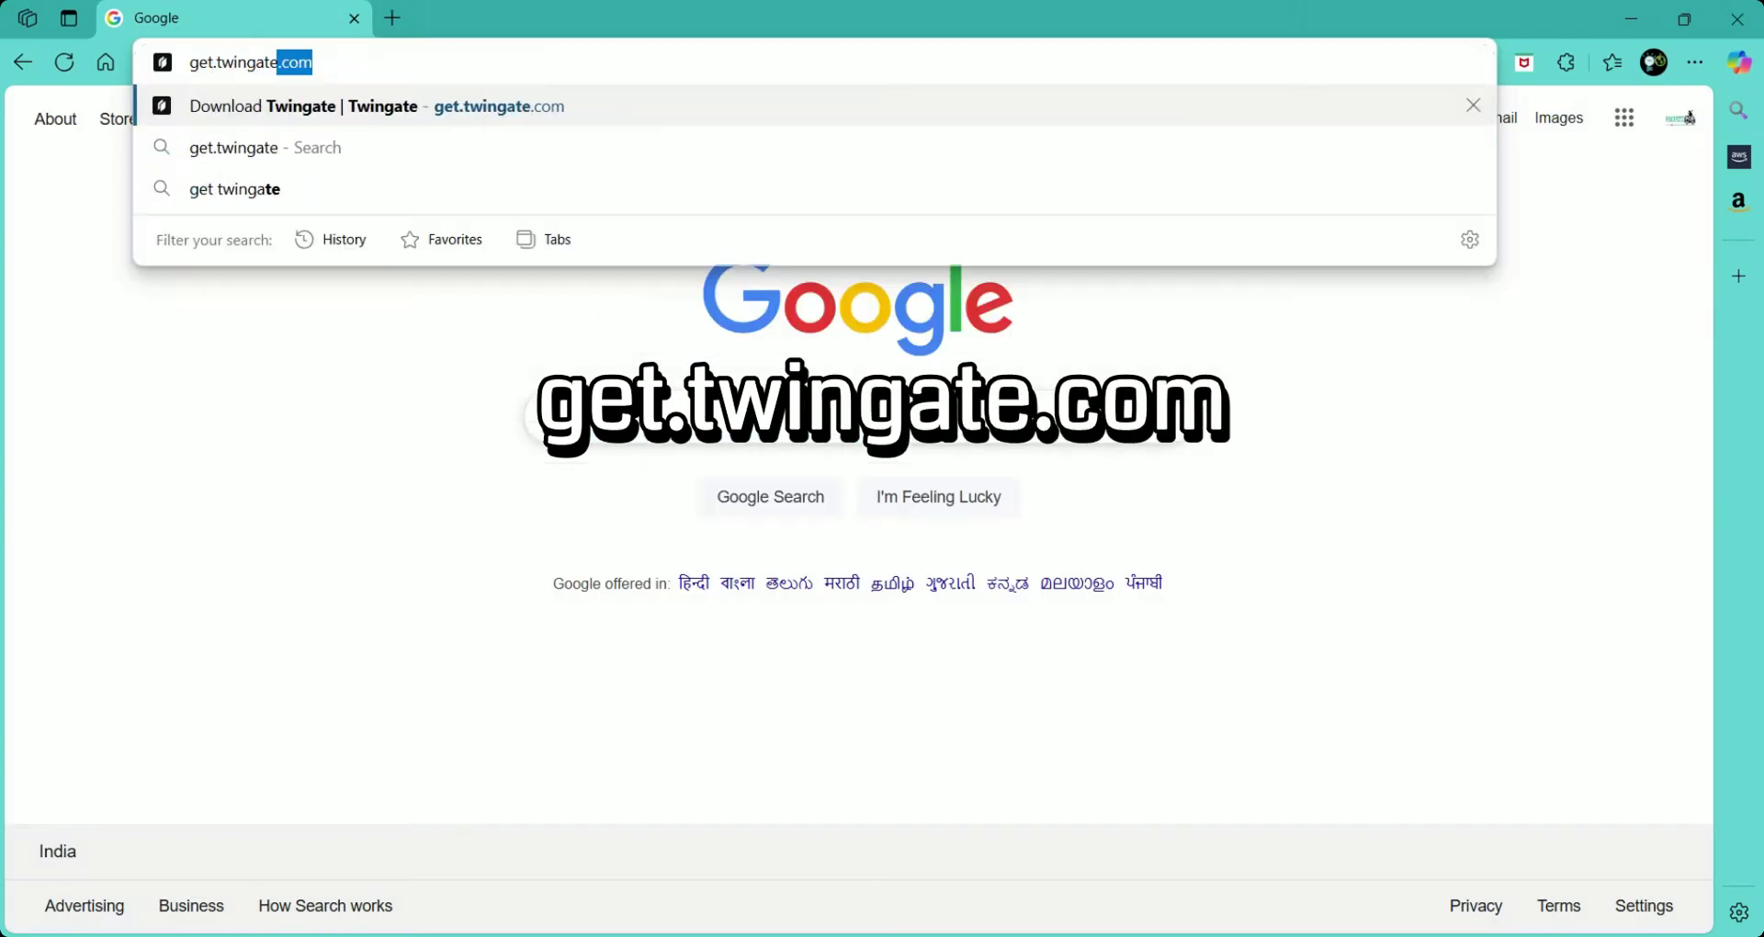
pyautogui.press('Return')
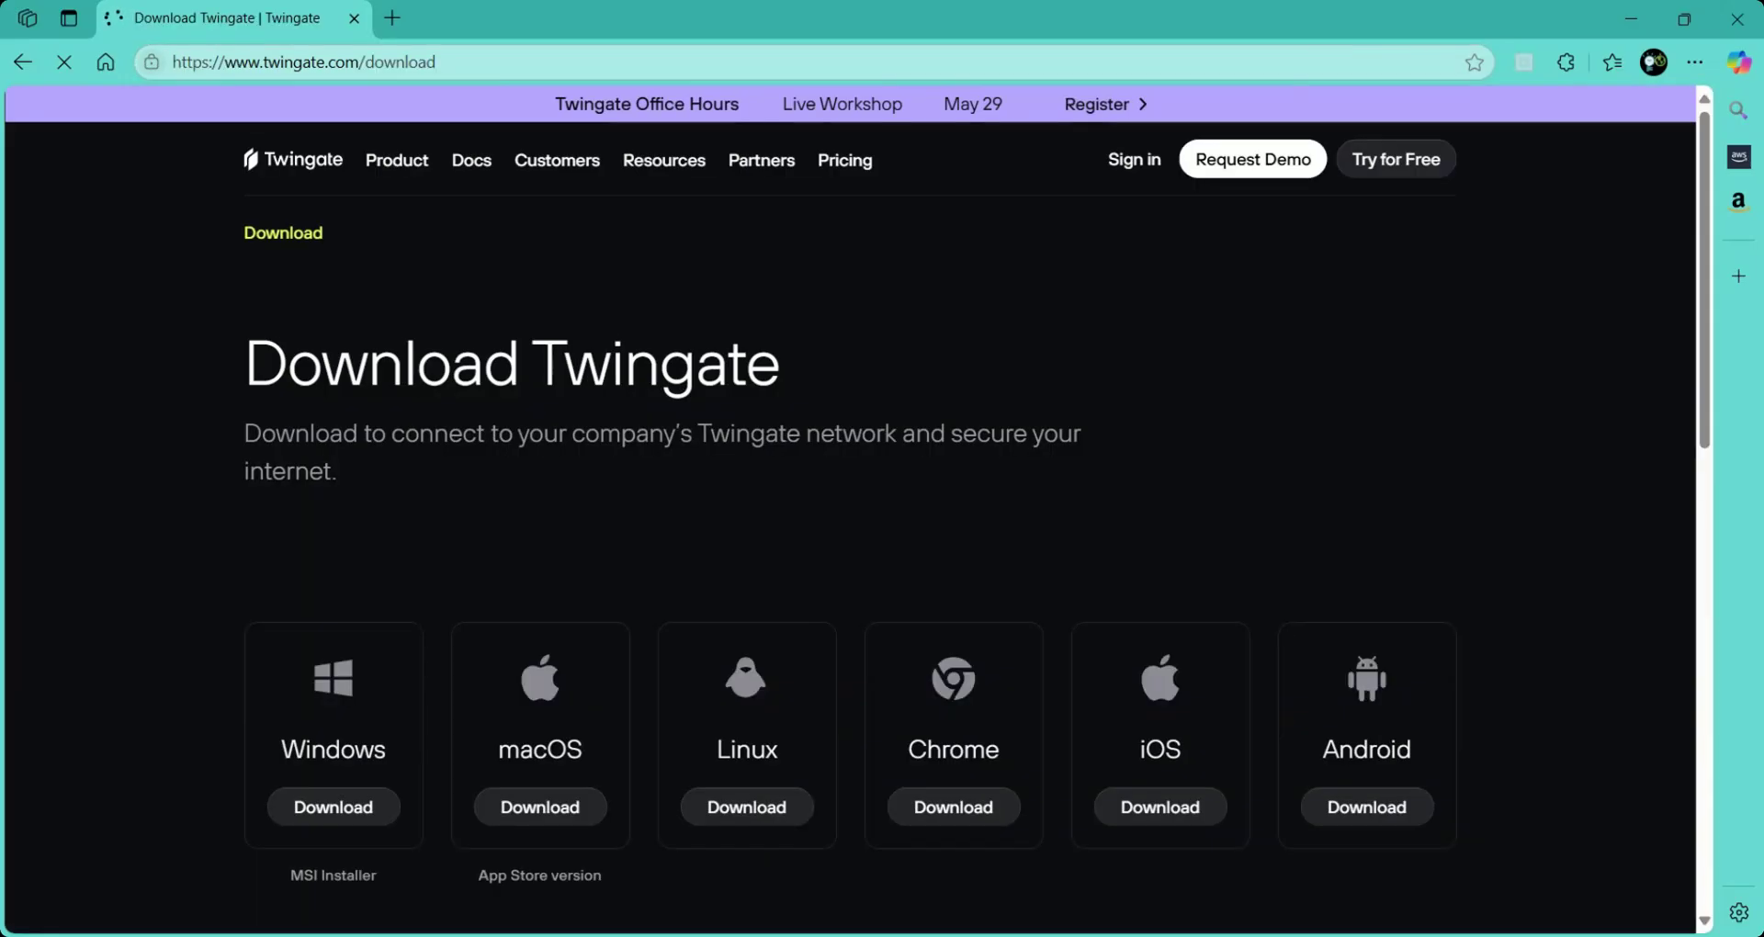
pyautogui.click(360, 820)
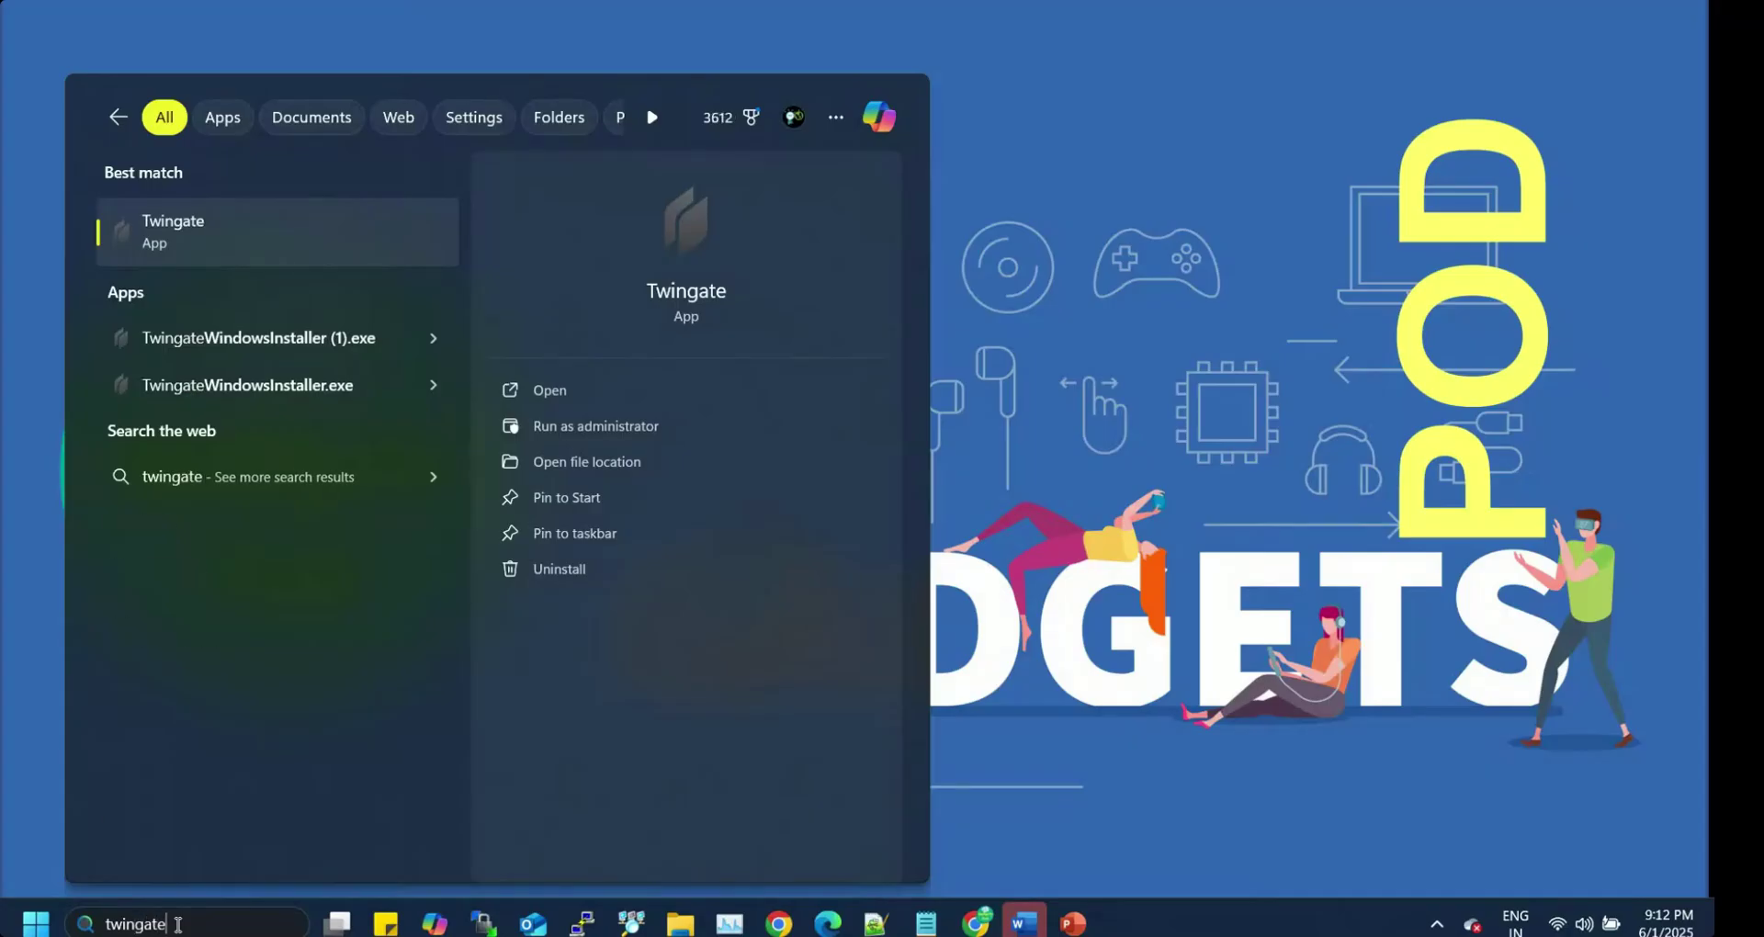
# - Launch the Twingate client as administrator, join the gadgetspodofficial network and sign in with the invited user's Google account
pyautogui.click(594, 428)
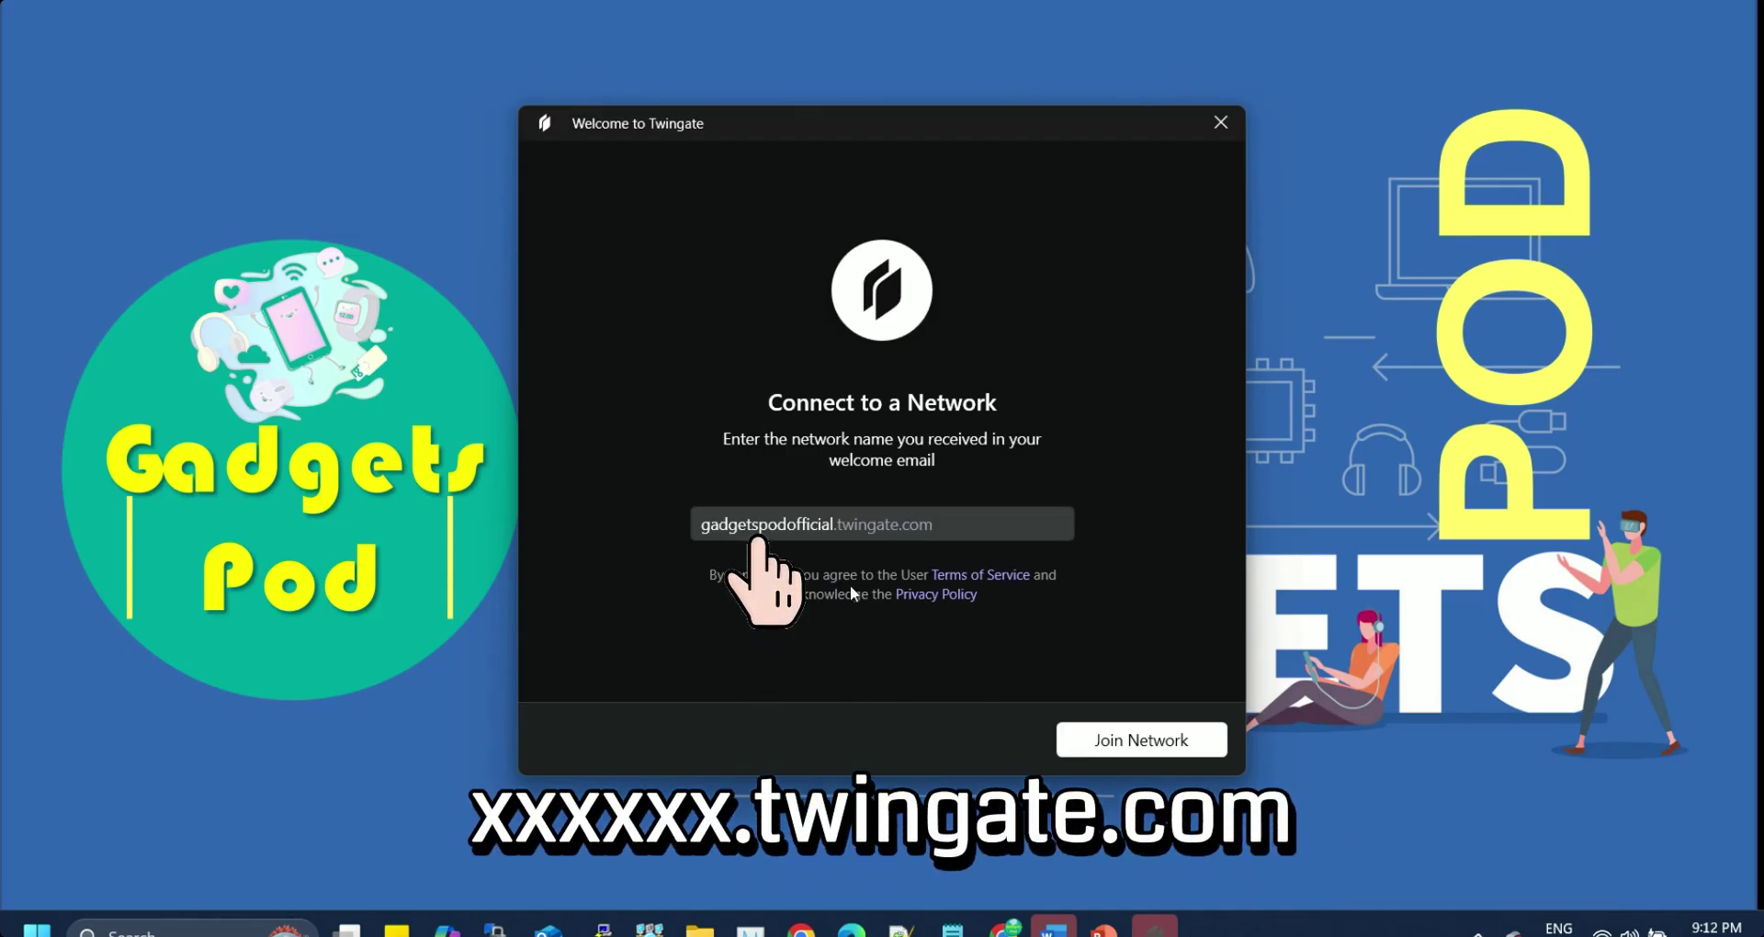
pyautogui.click(1088, 745)
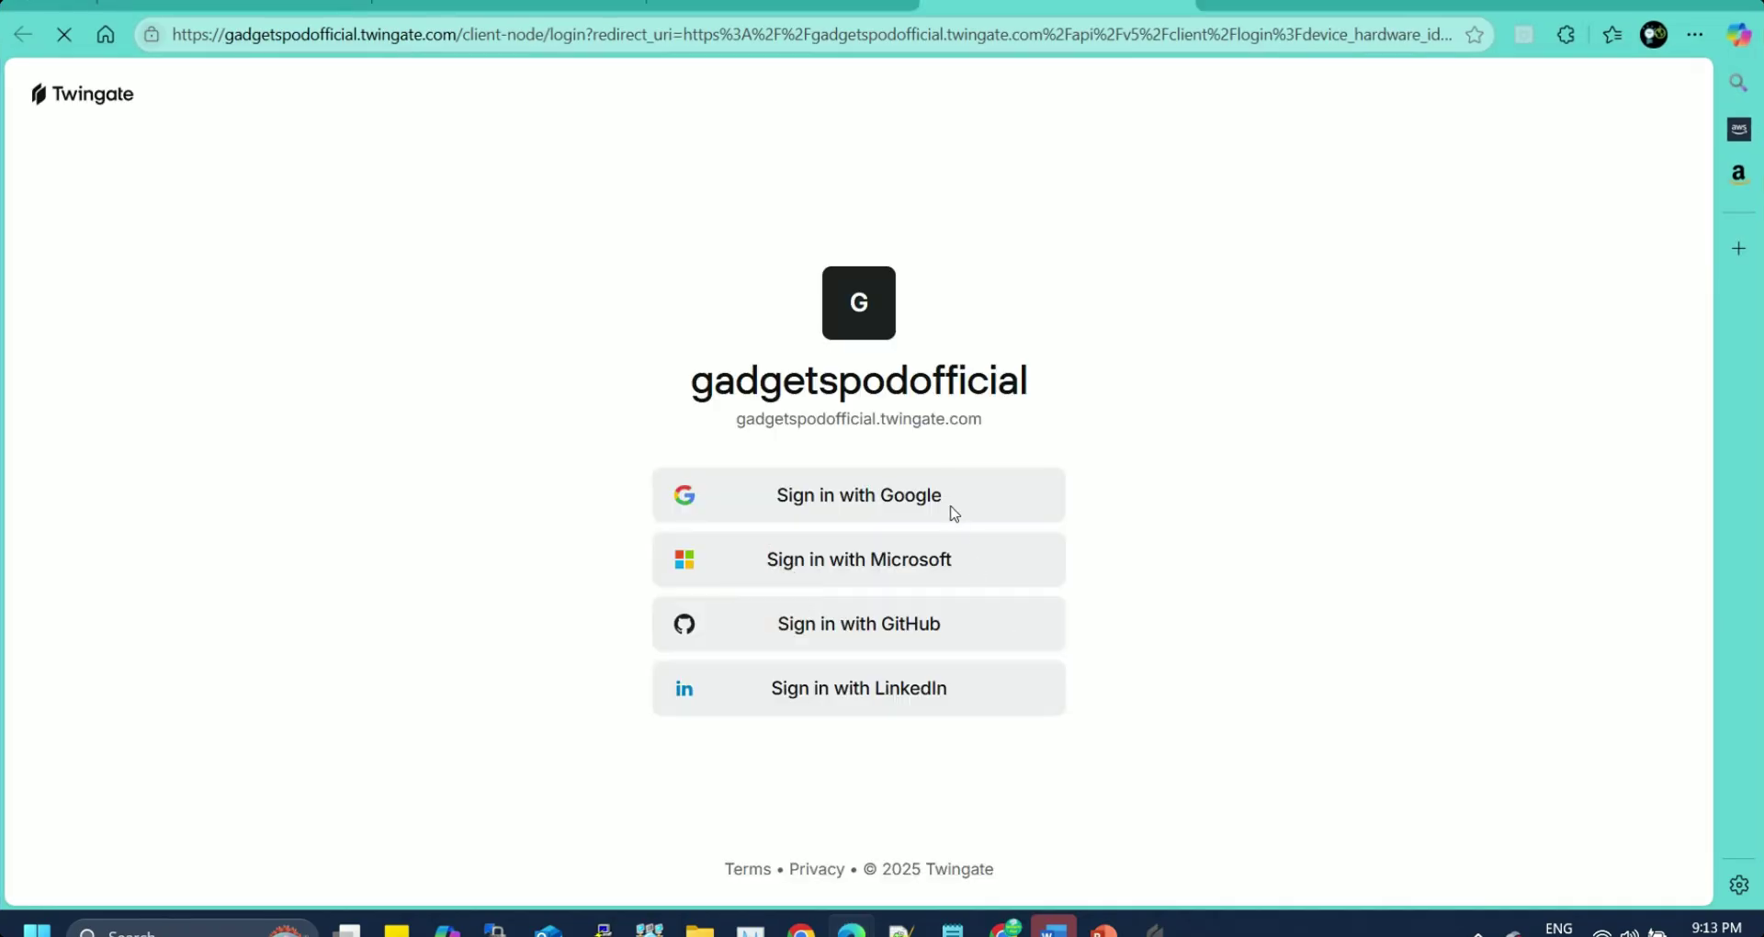
pyautogui.click(952, 510)
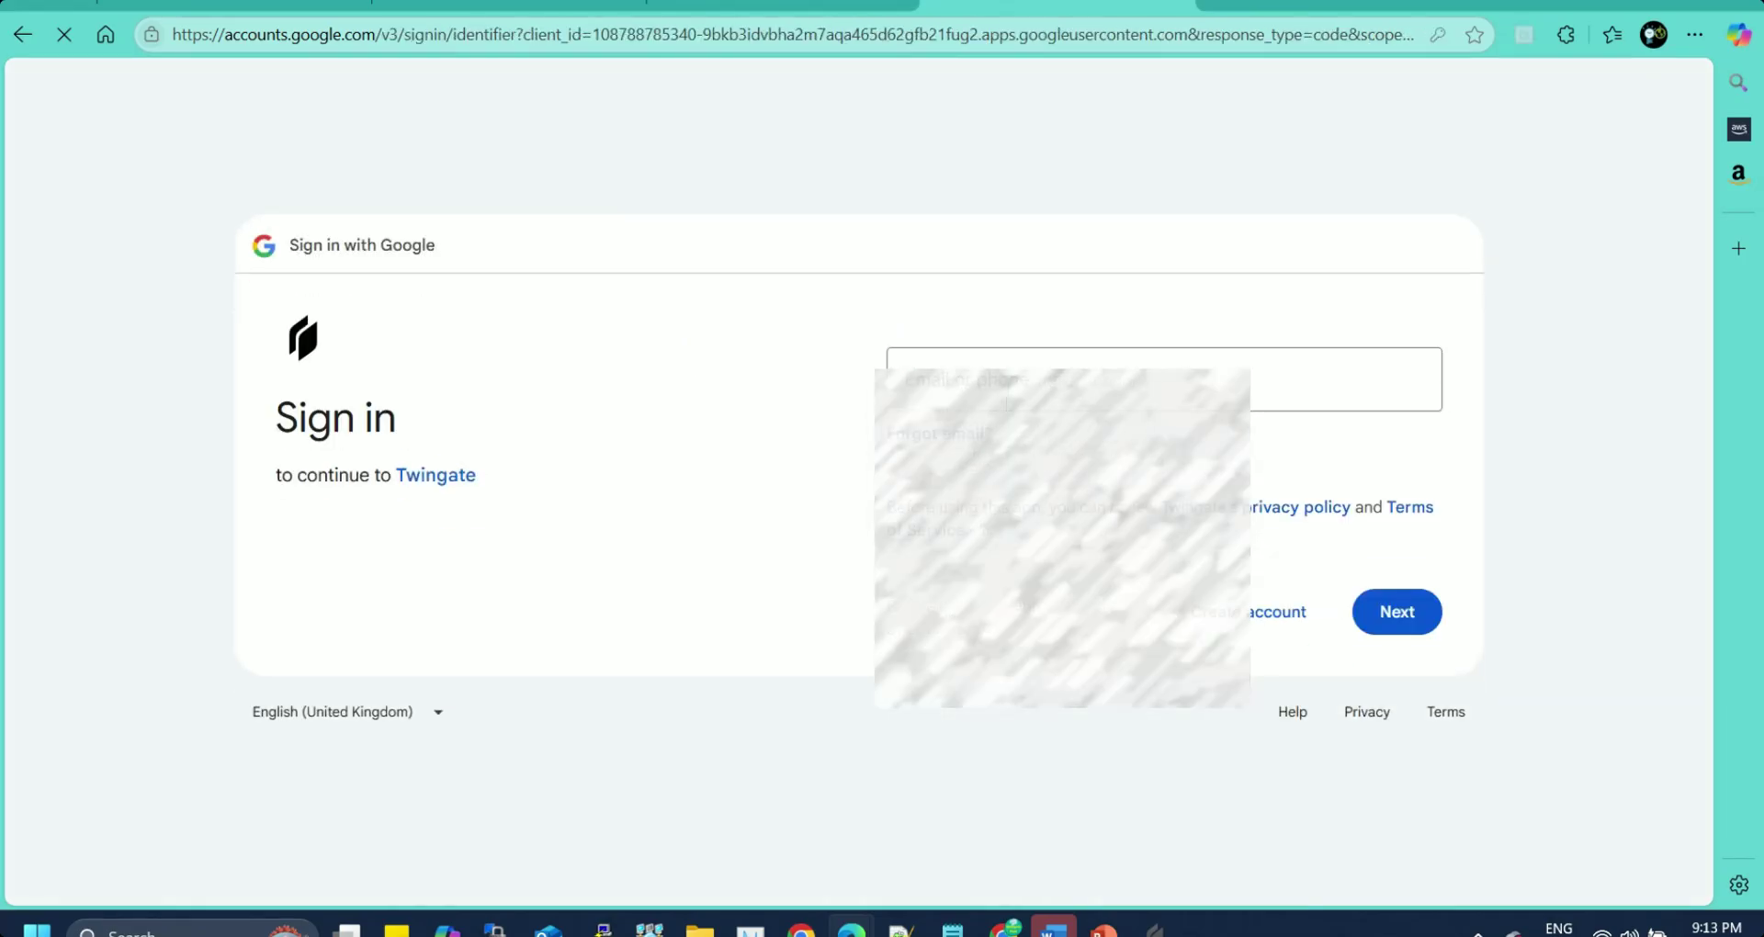
pyautogui.click(1395, 611)
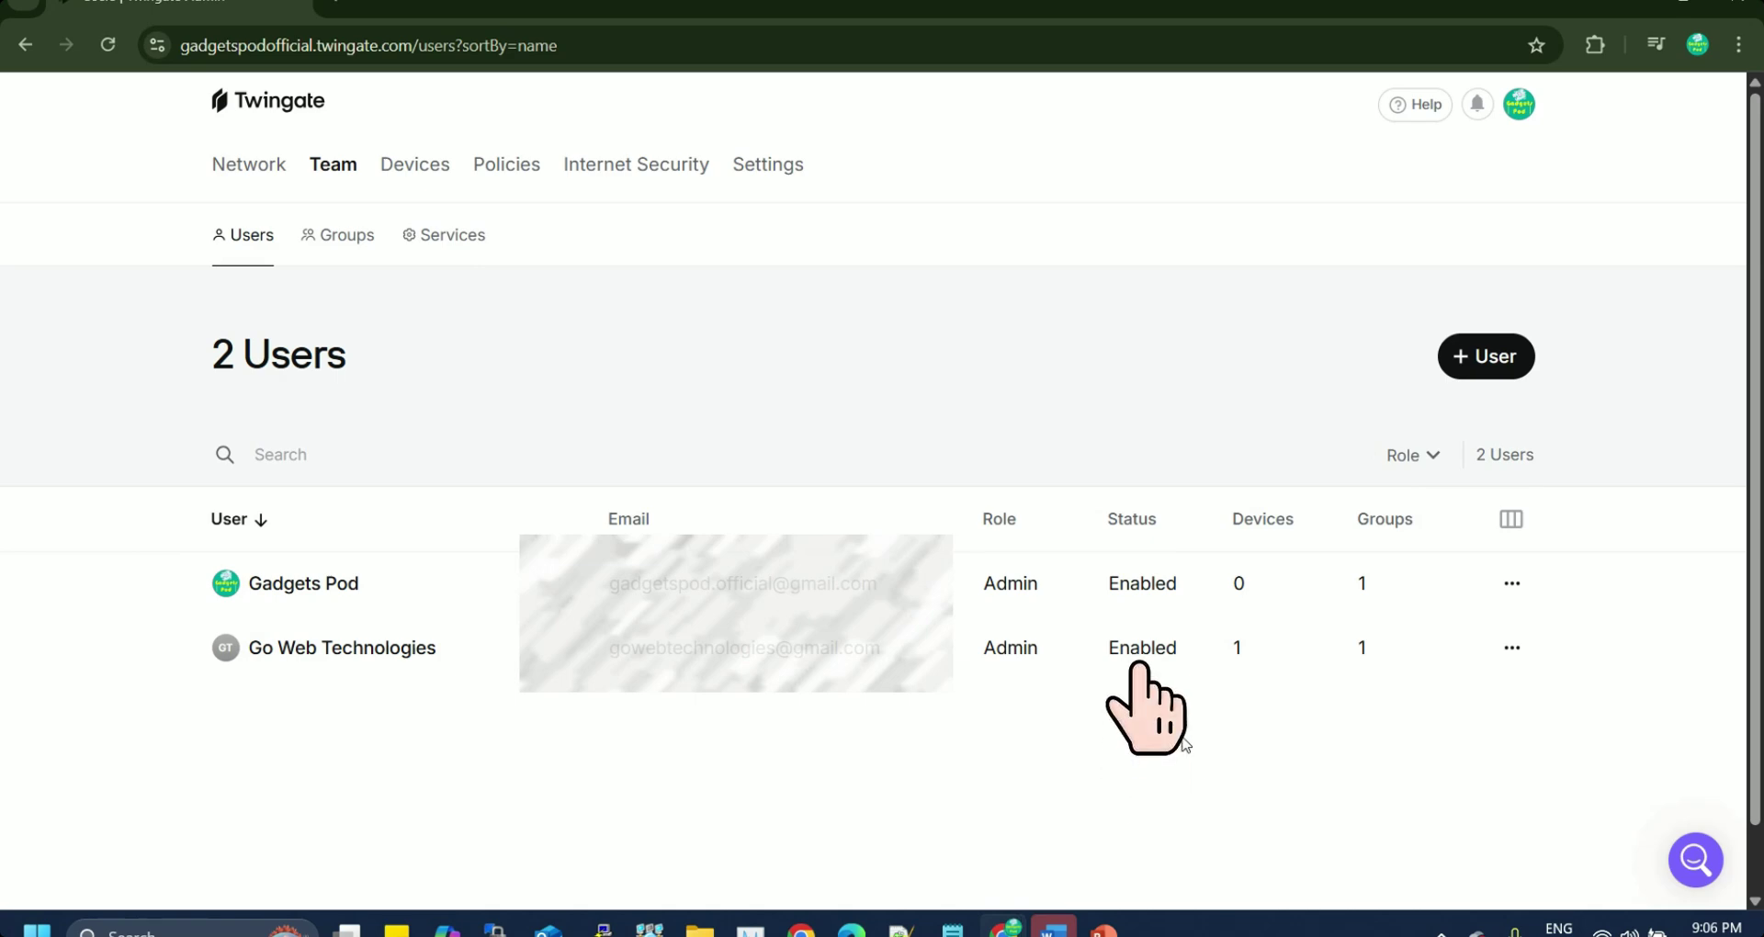
# - Refresh the user list in the Twingate admin console in Chrome and check RaspberryPiConnector's connection state
pyautogui.press('F5')
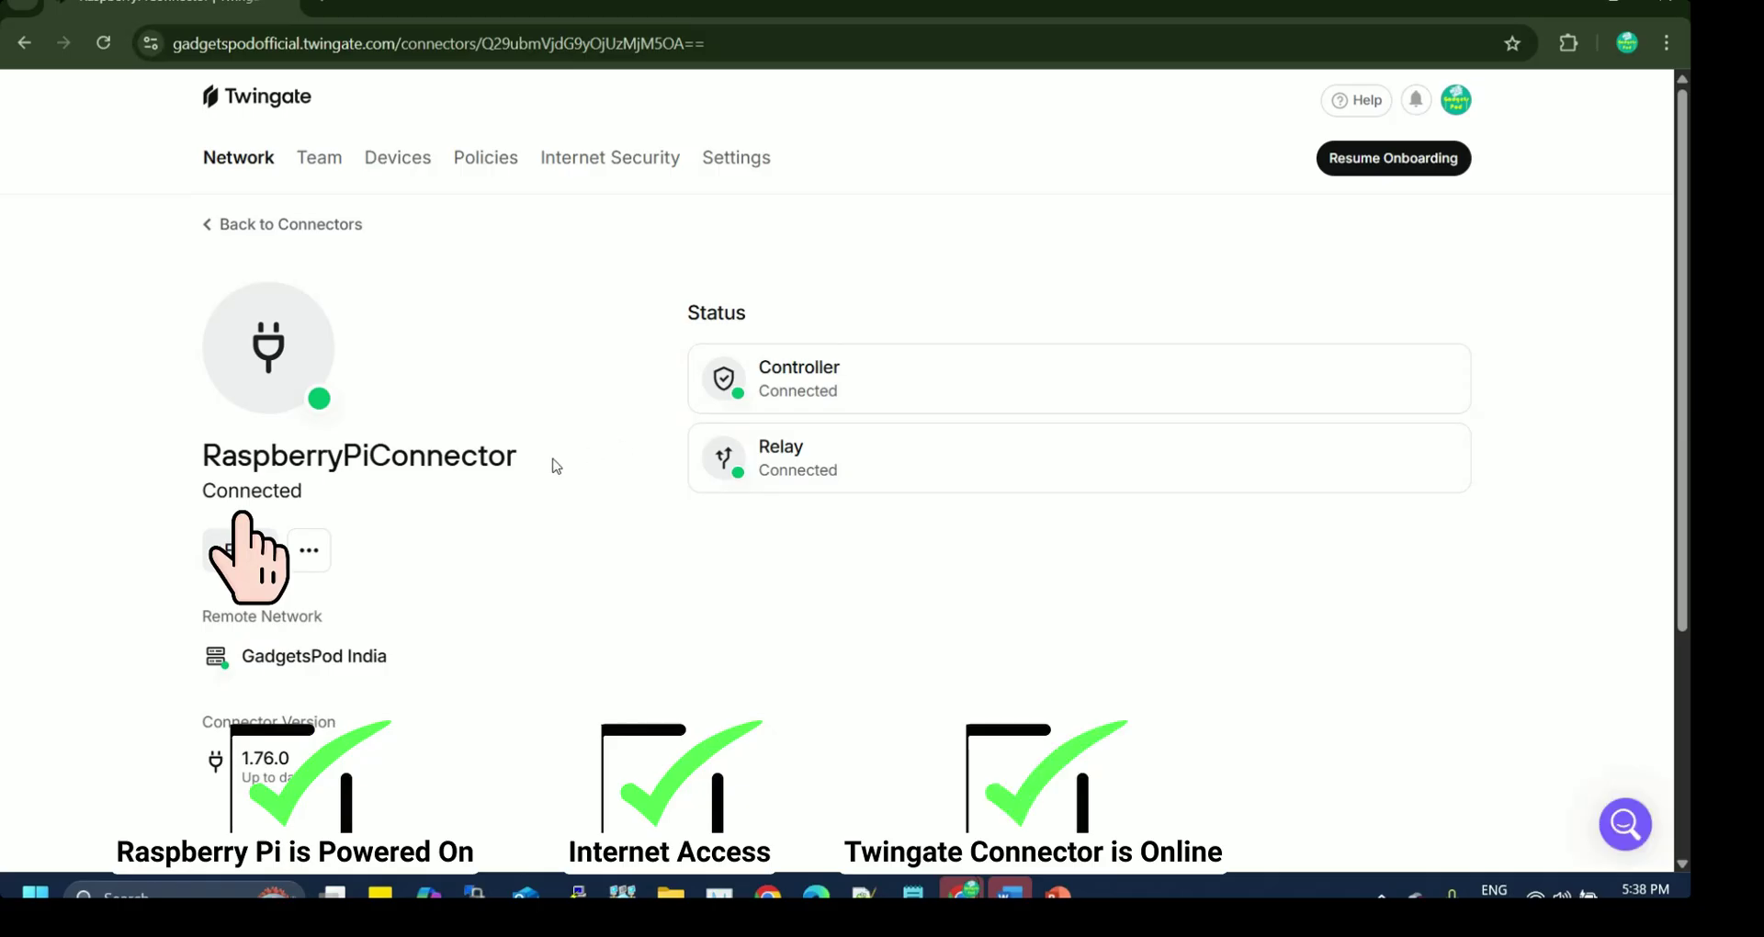
pyautogui.moveTo(556, 465); pyautogui.dragTo(197, 454)
pyautogui.moveTo(338, 495); pyautogui.dragTo(234, 494)
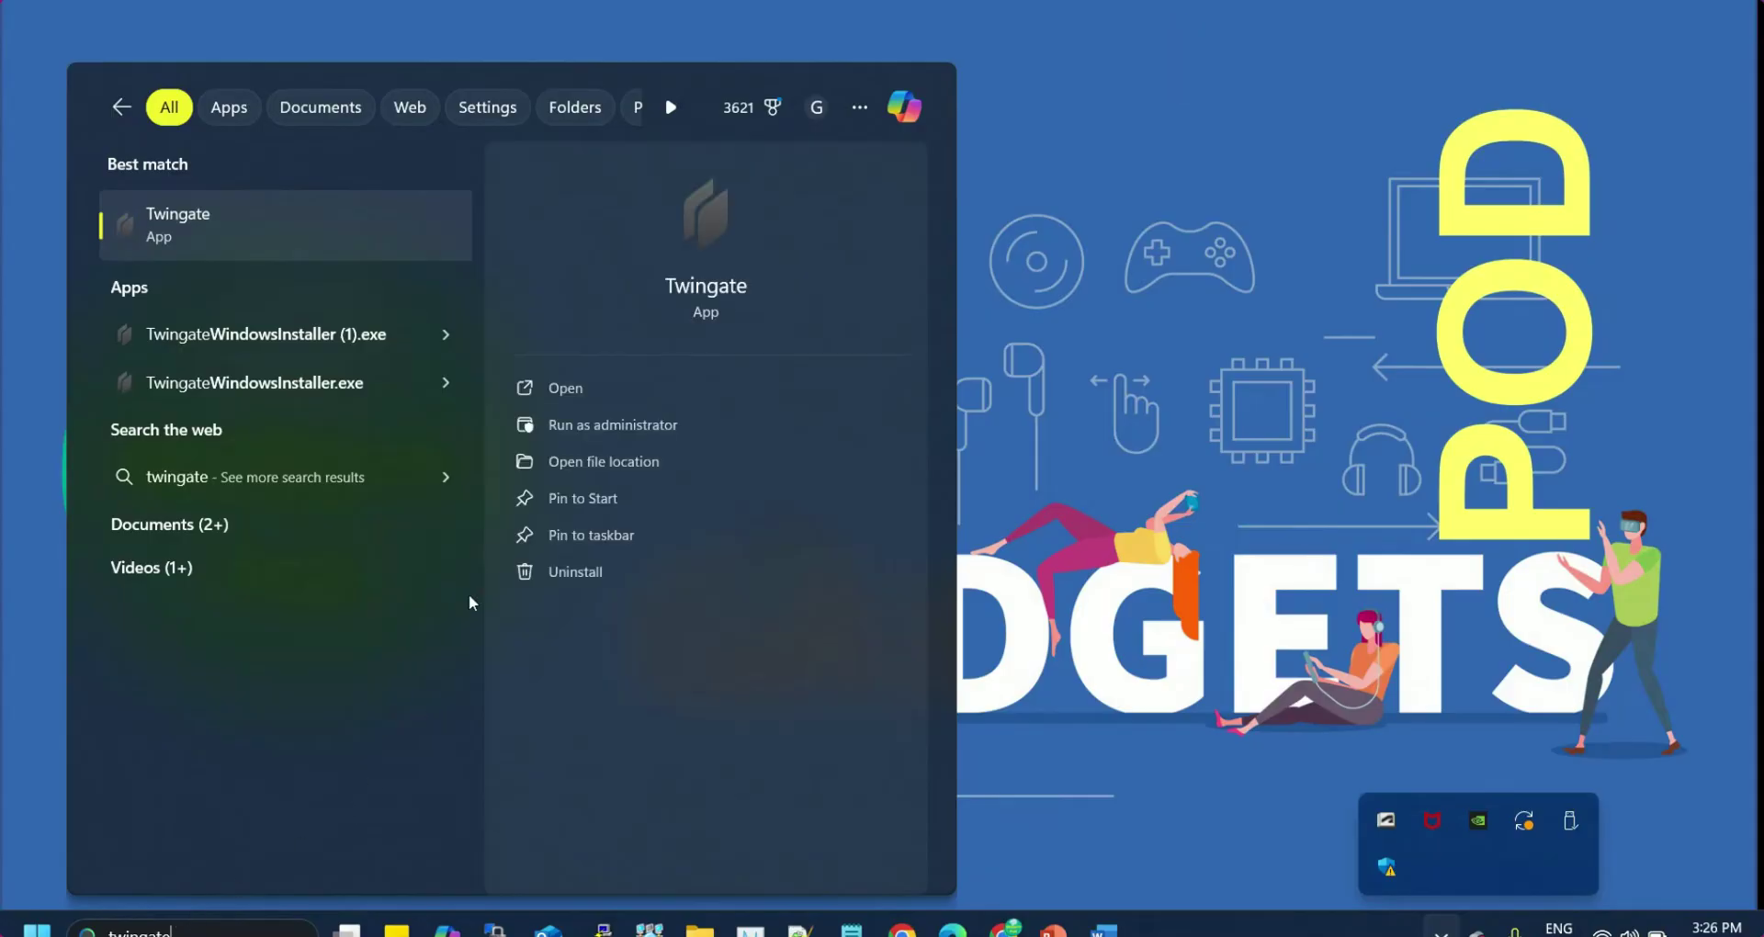
# - Run the Twingate client as administrator again, rejoin the gadgetspodofficial network and authenticate through Google in the browser
pyautogui.click(588, 434)
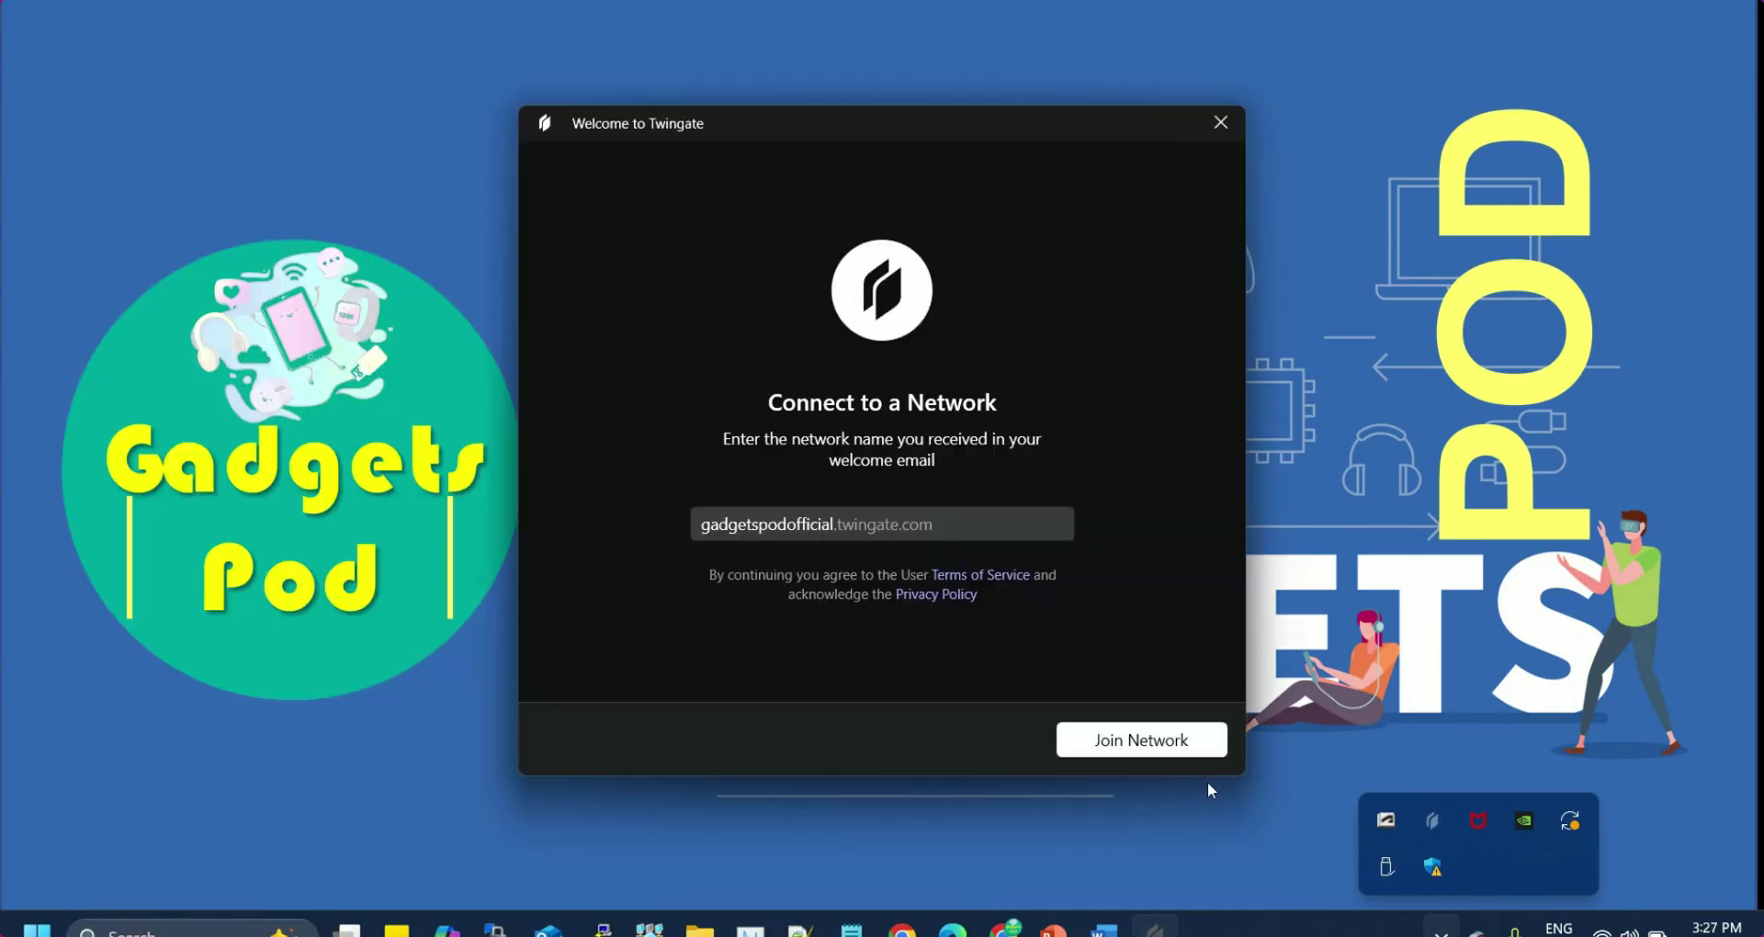
pyautogui.click(834, 526)
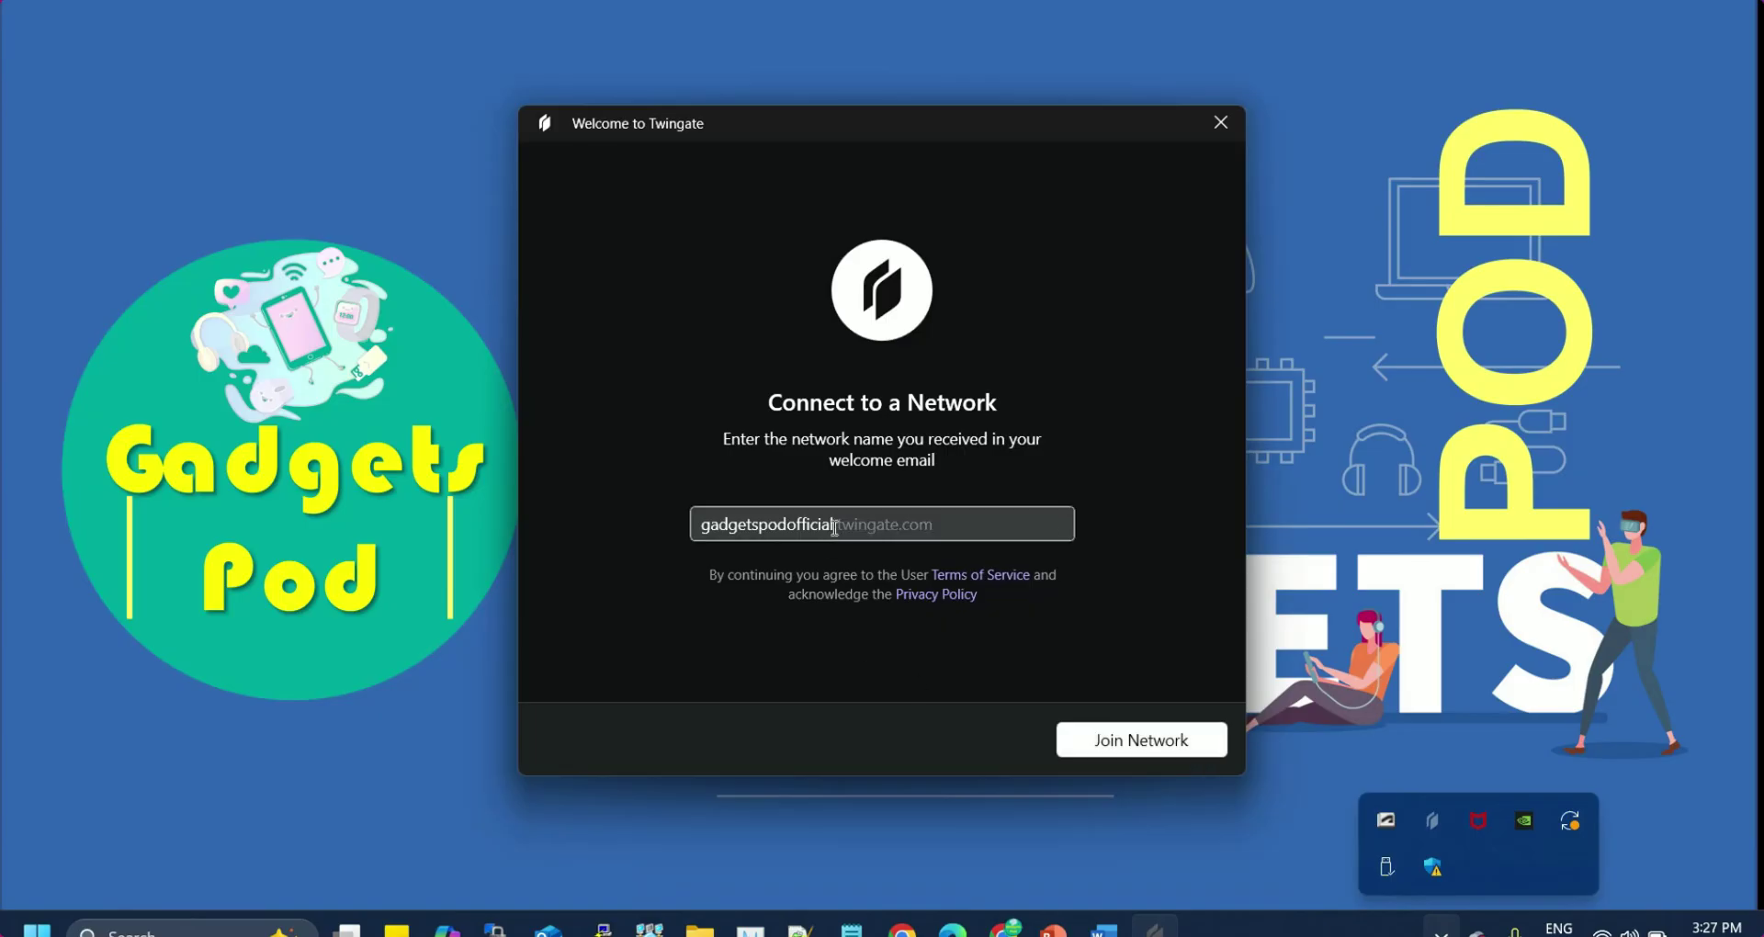
pyautogui.click(1151, 747)
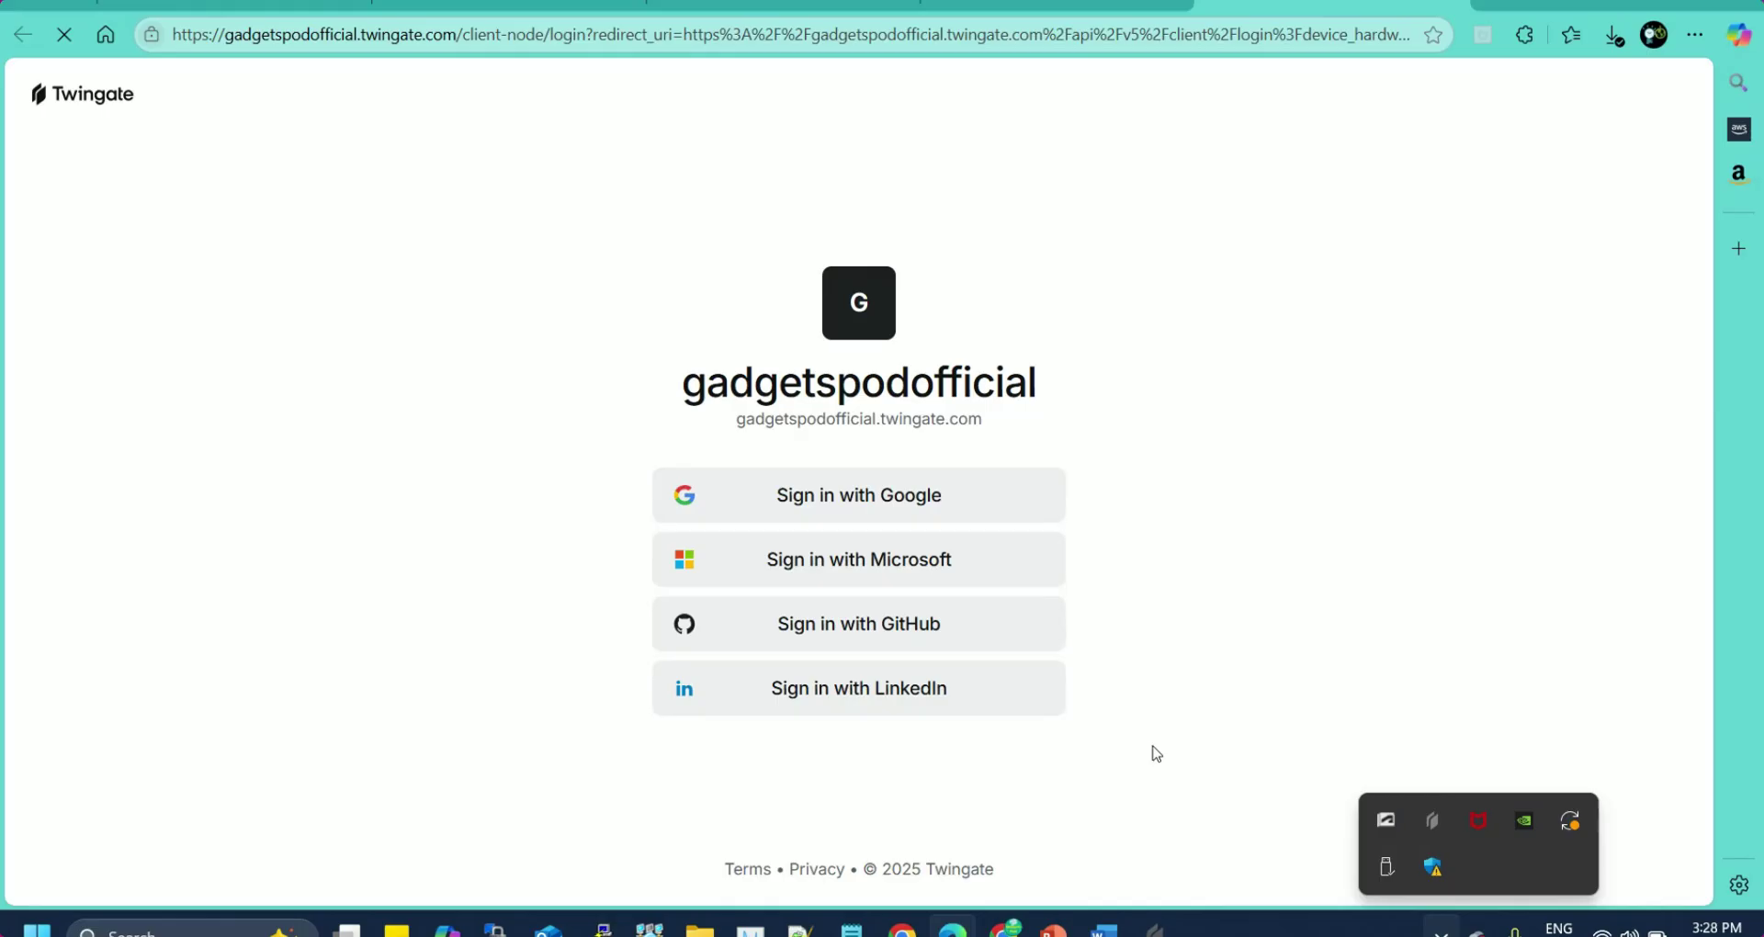
pyautogui.click(1011, 495)
pyautogui.click(1324, 632)
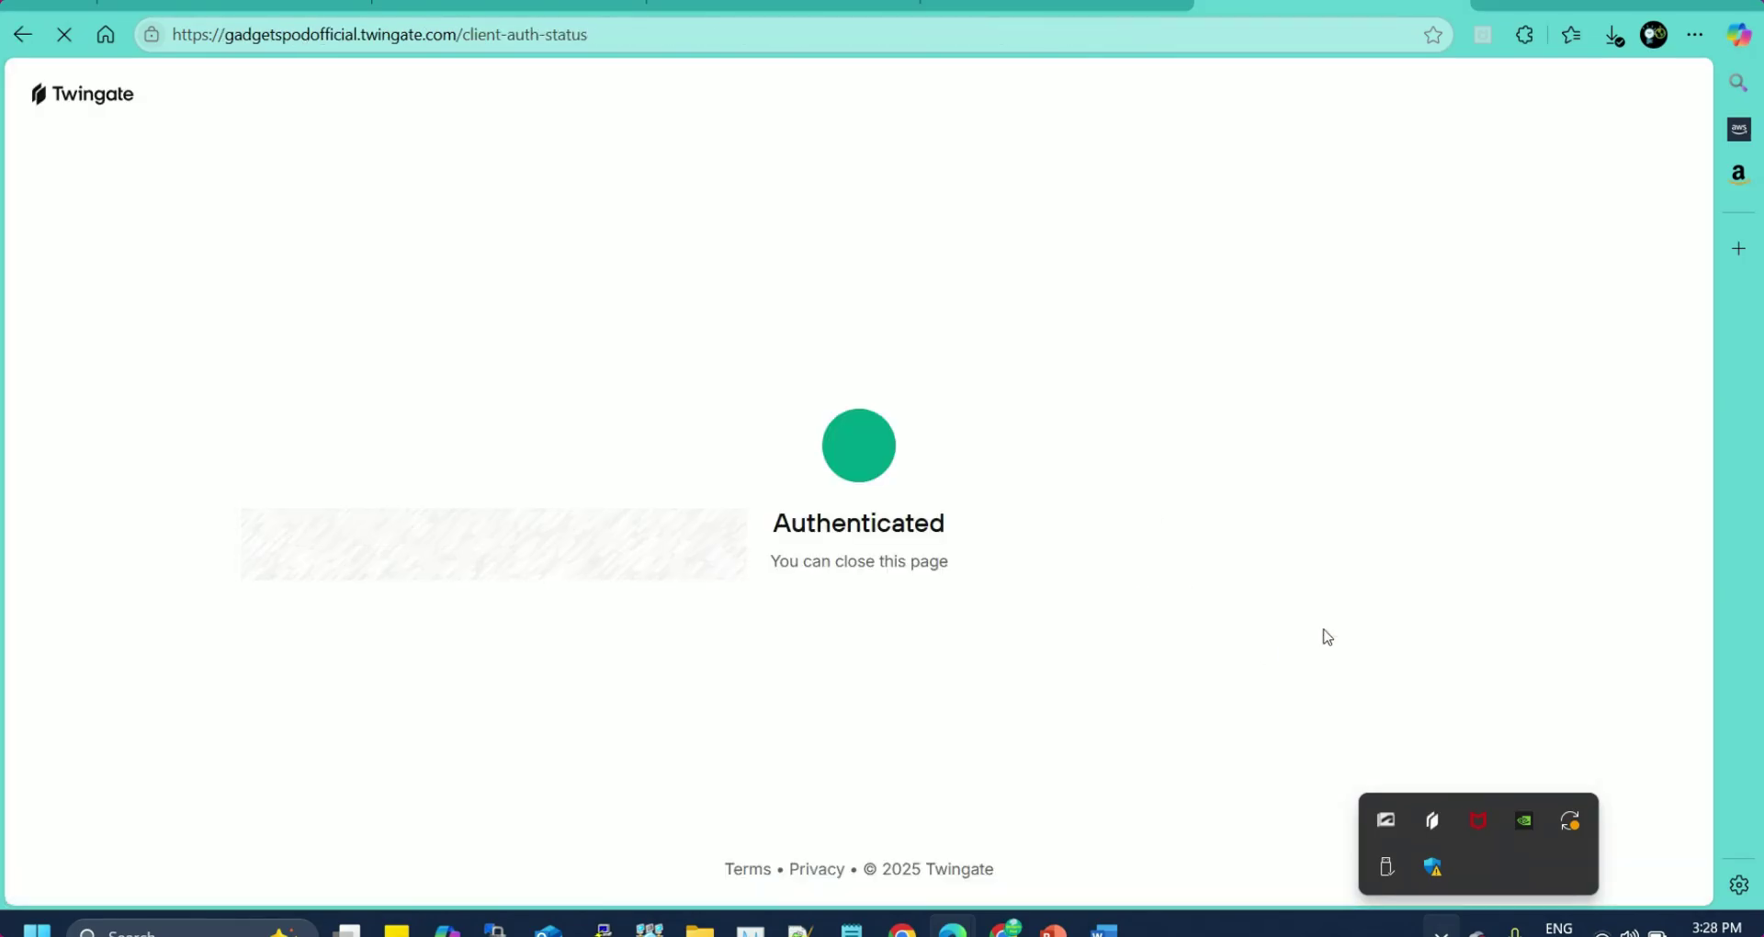
# - Open a new maximized Chrome window and load the home router's login page at 192.168.68.1
pyautogui.rightClick(1007, 930)
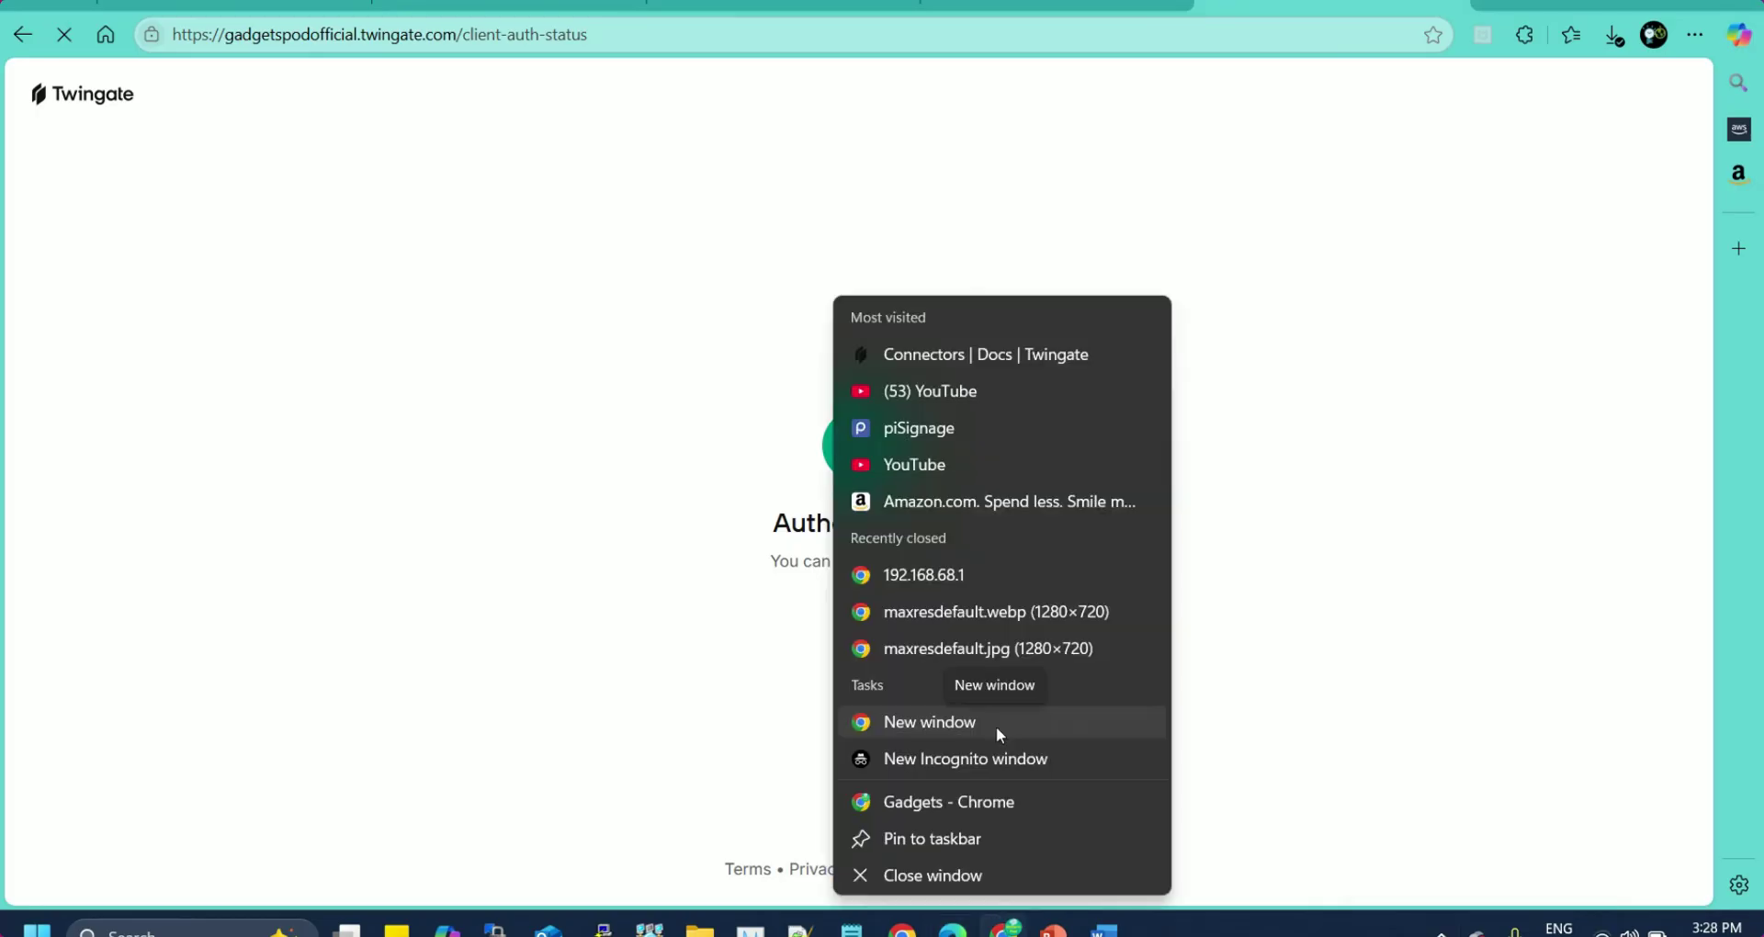
pyautogui.click(998, 727)
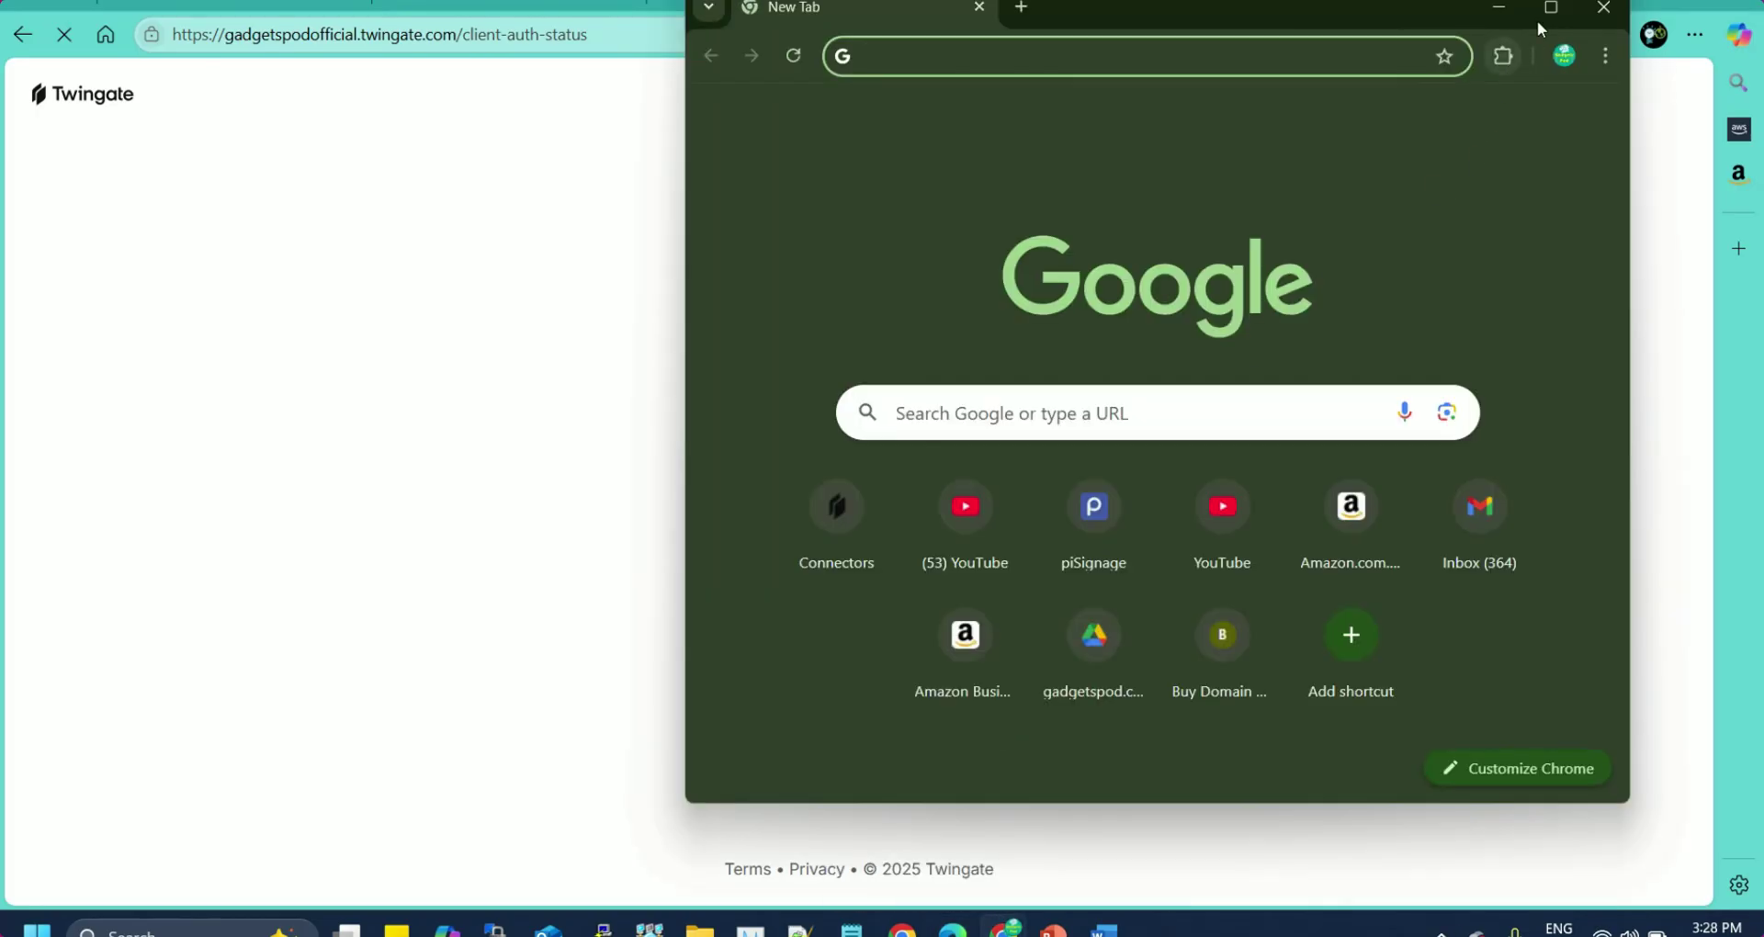
pyautogui.click(1539, 13)
pyautogui.click(453, 45)
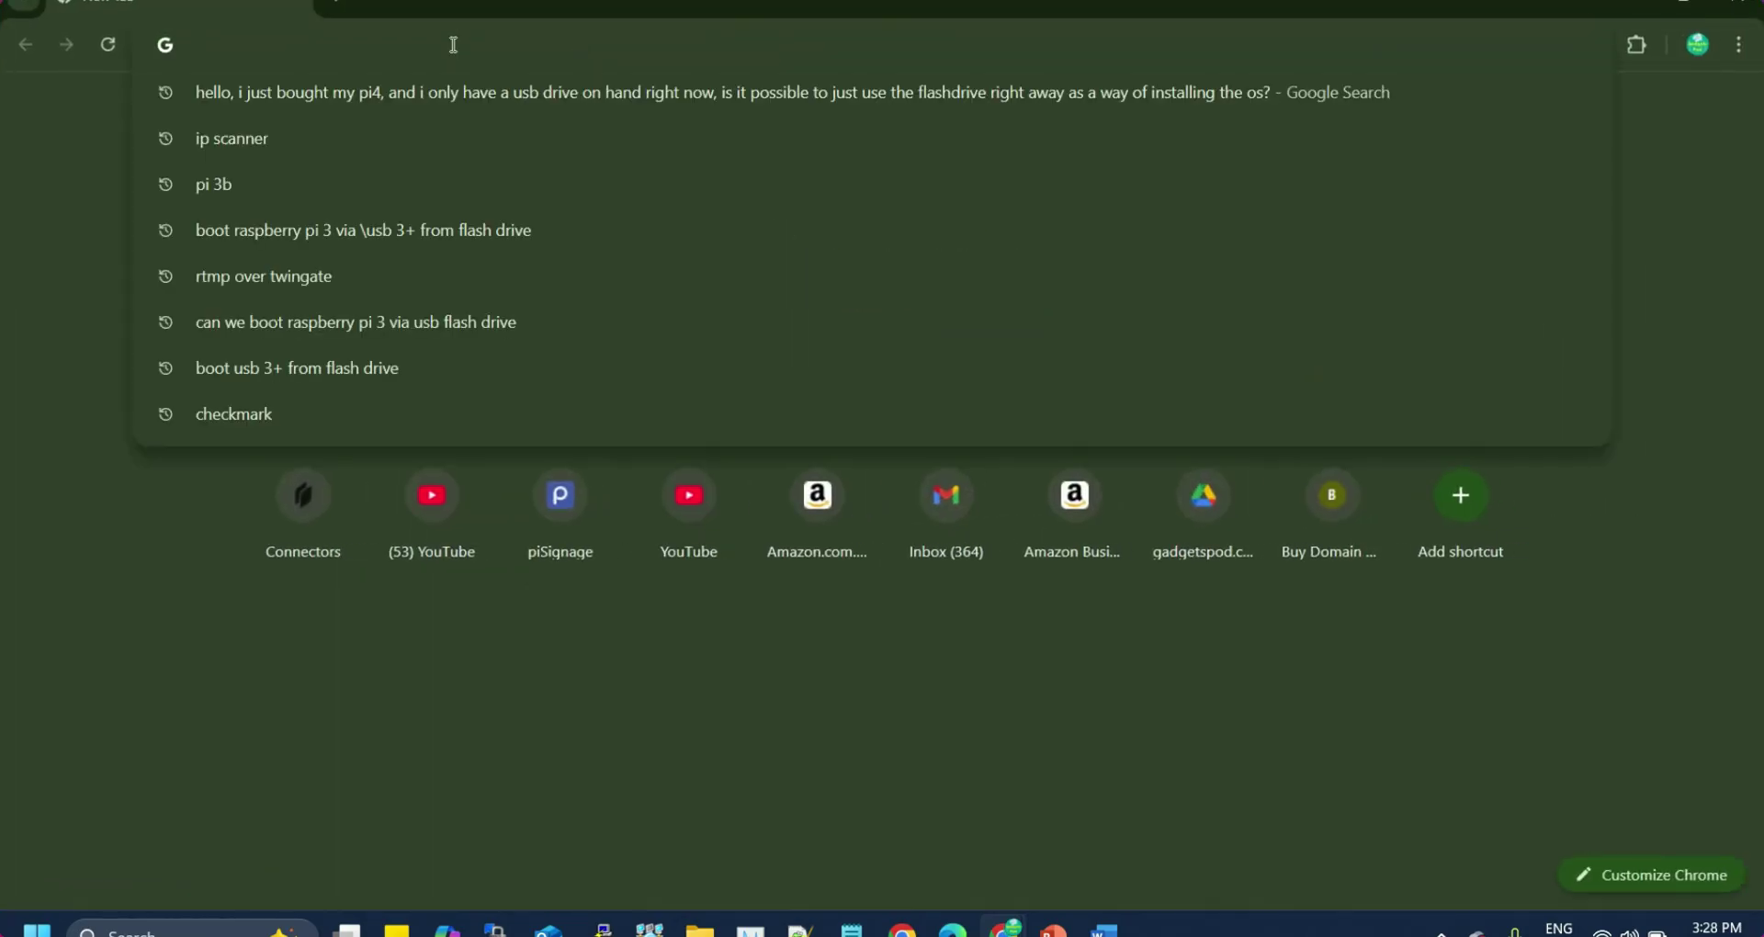
pyautogui.write('192.1')
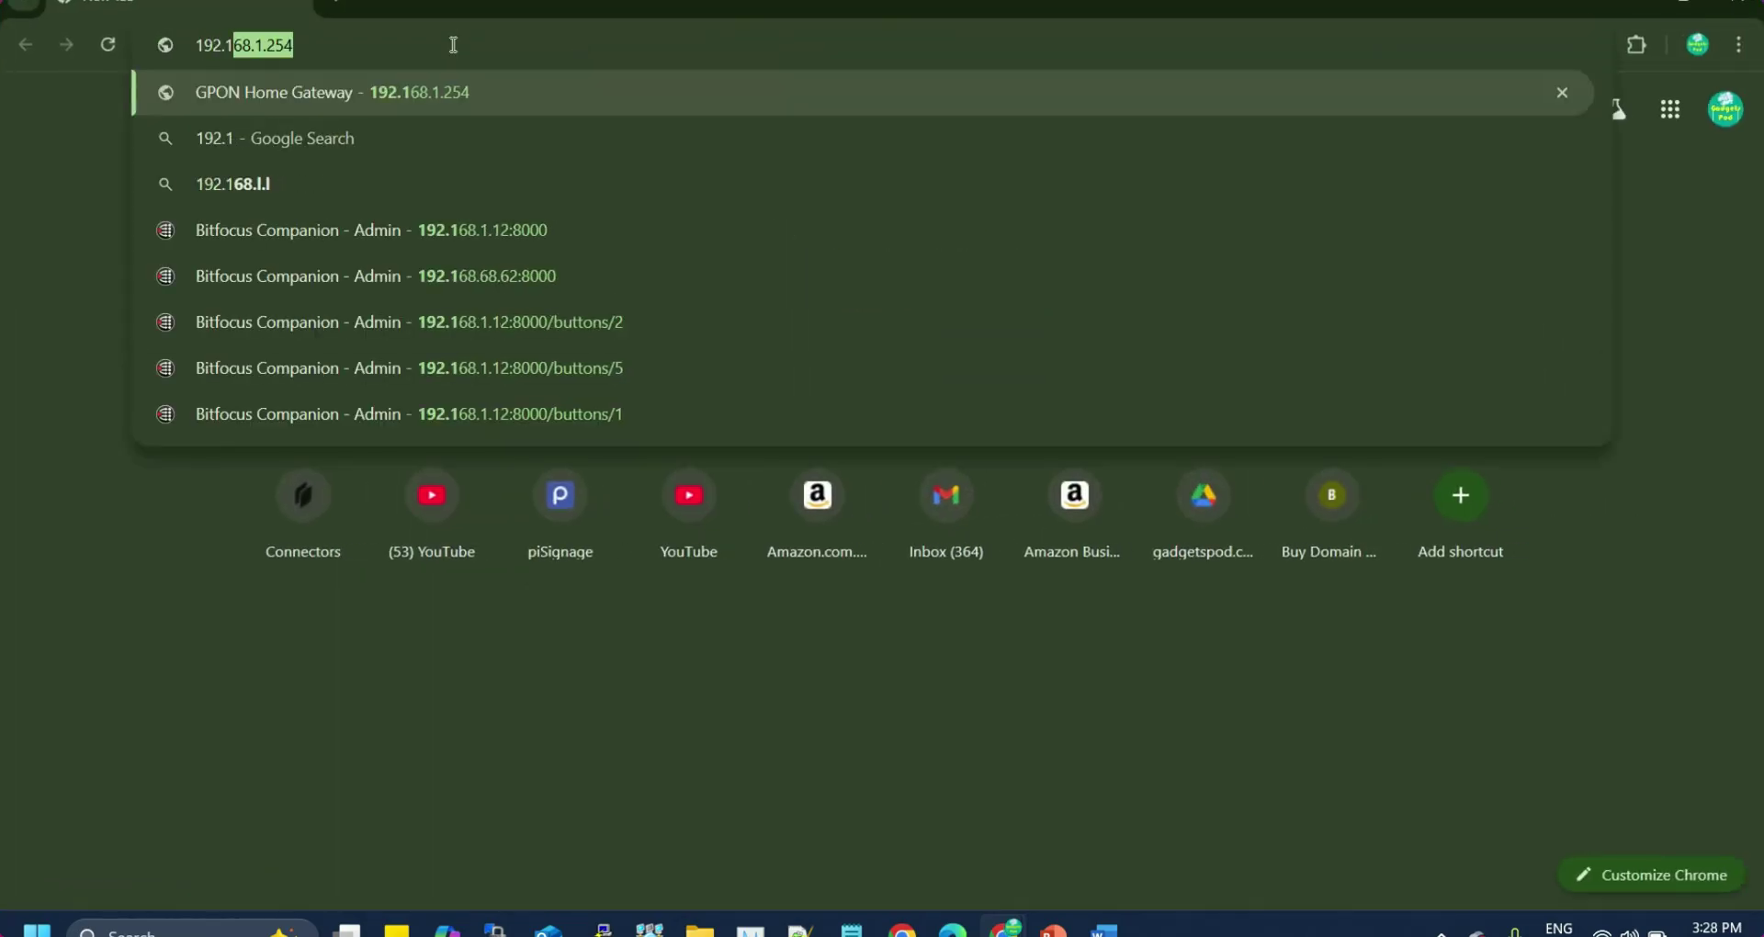
pyautogui.write('68.68.')
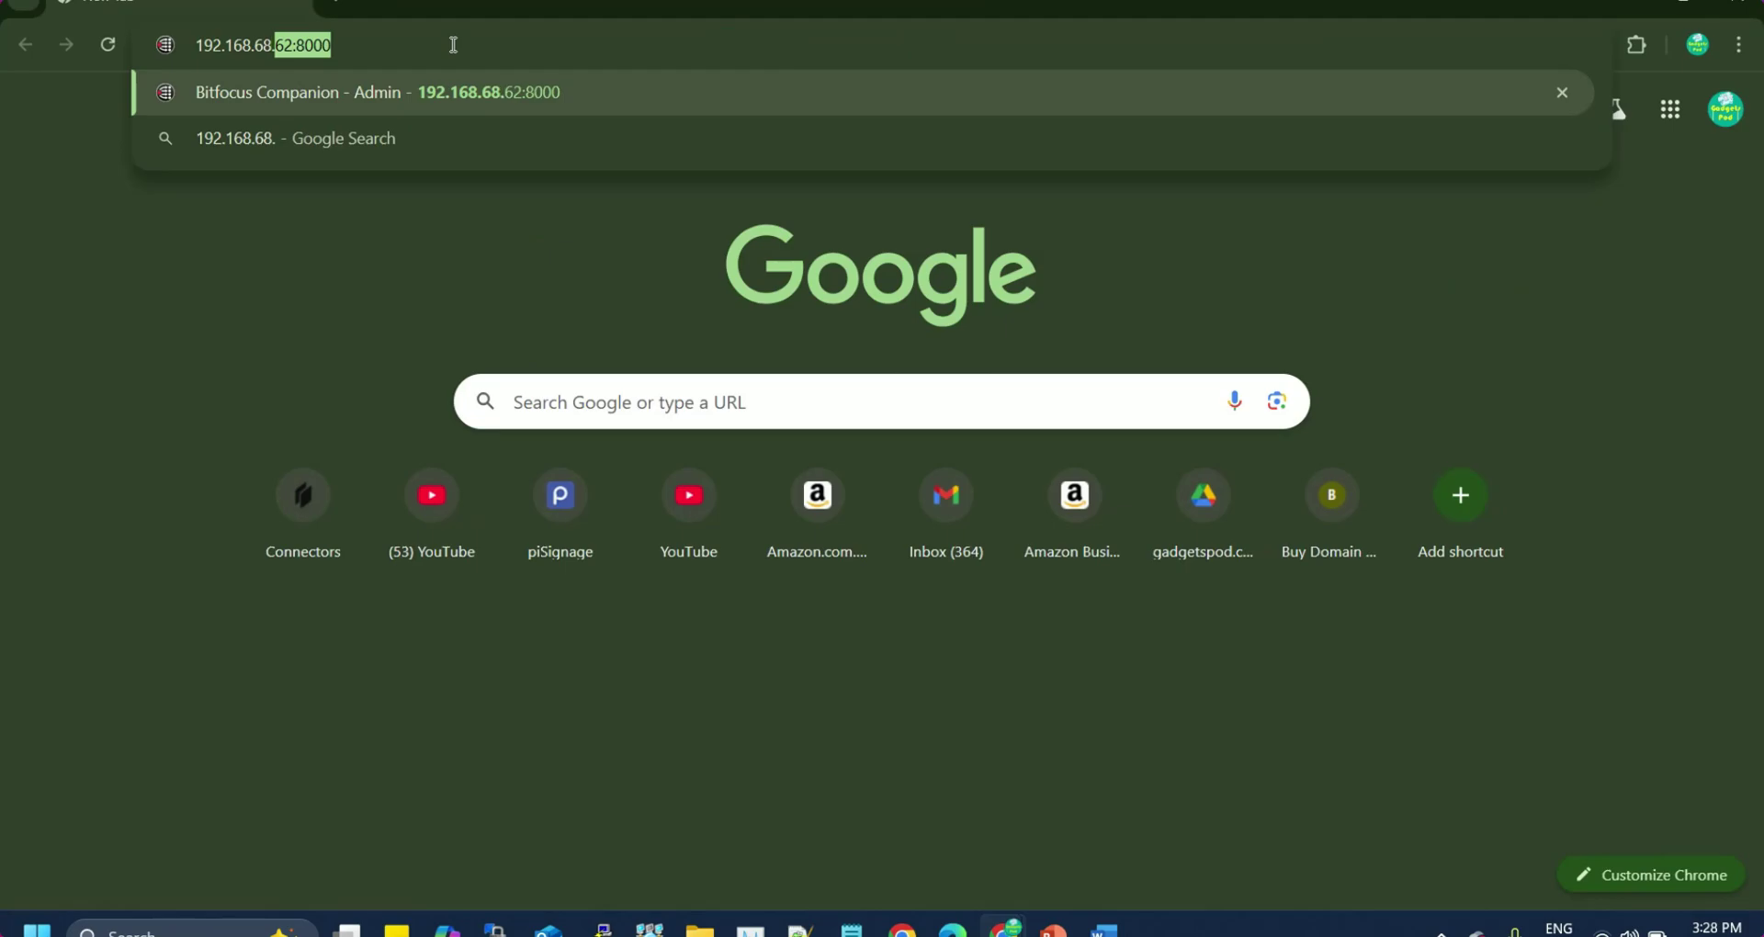
pyautogui.write('1')
pyautogui.press('Return')
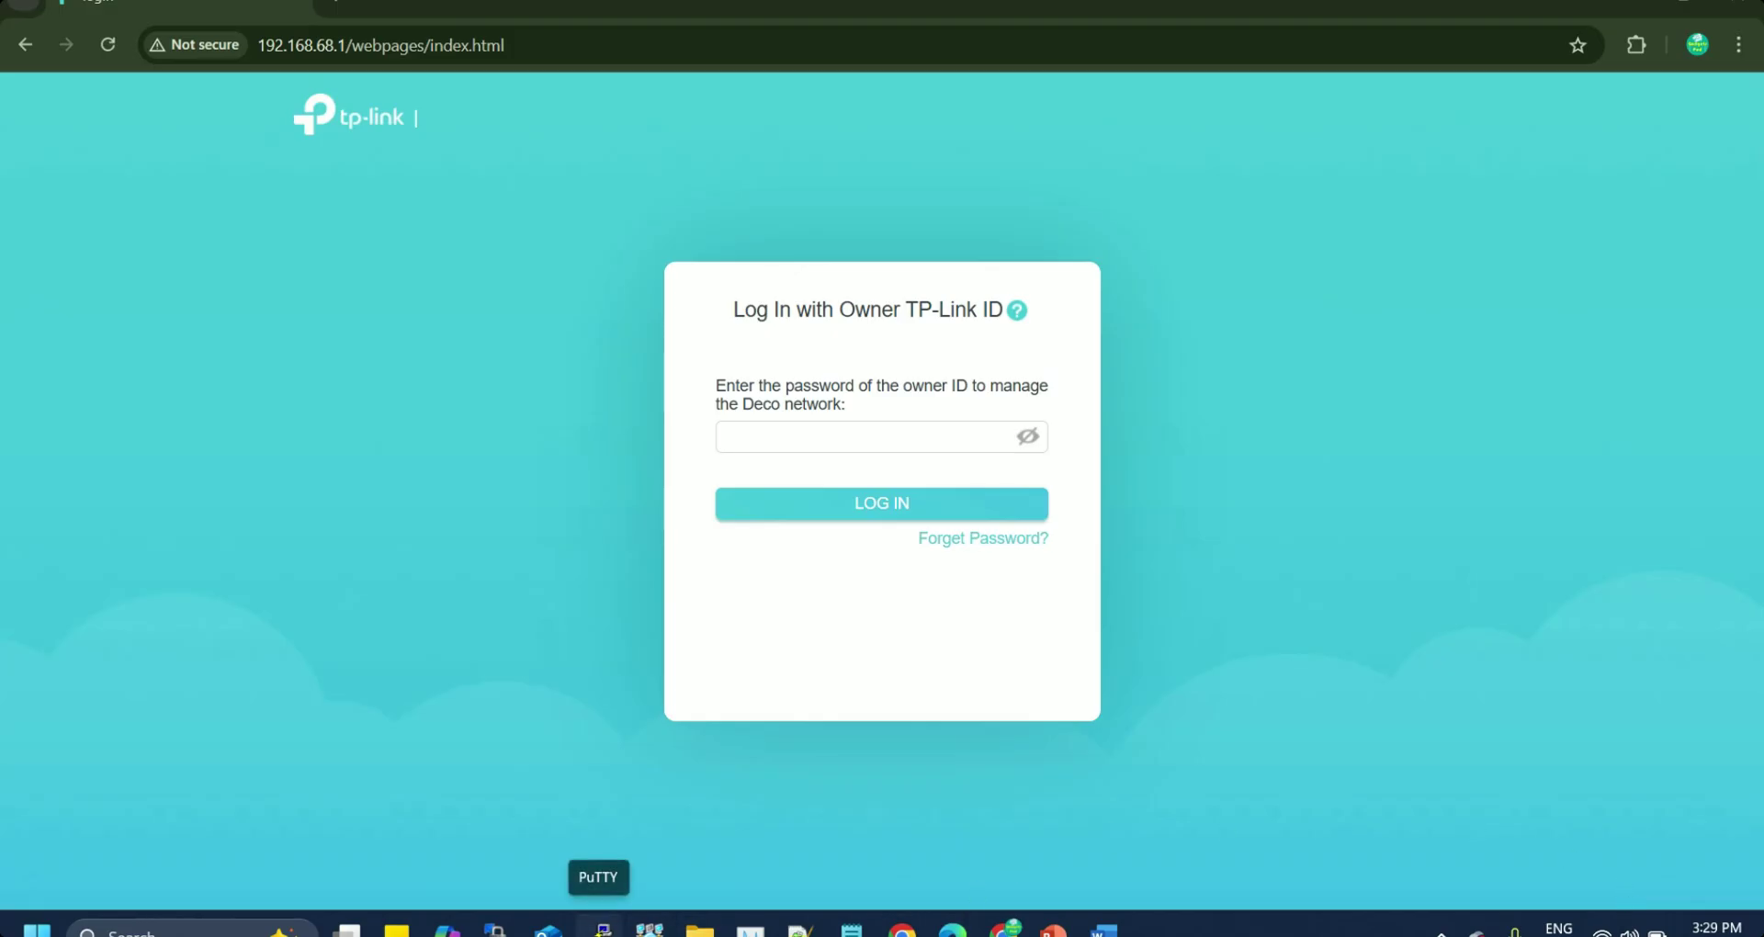
# - Open Command Prompt, run a continuous ping to the router with ping 192.168.68.1 -t, and stop it and close the window
pyautogui.click(137, 930)
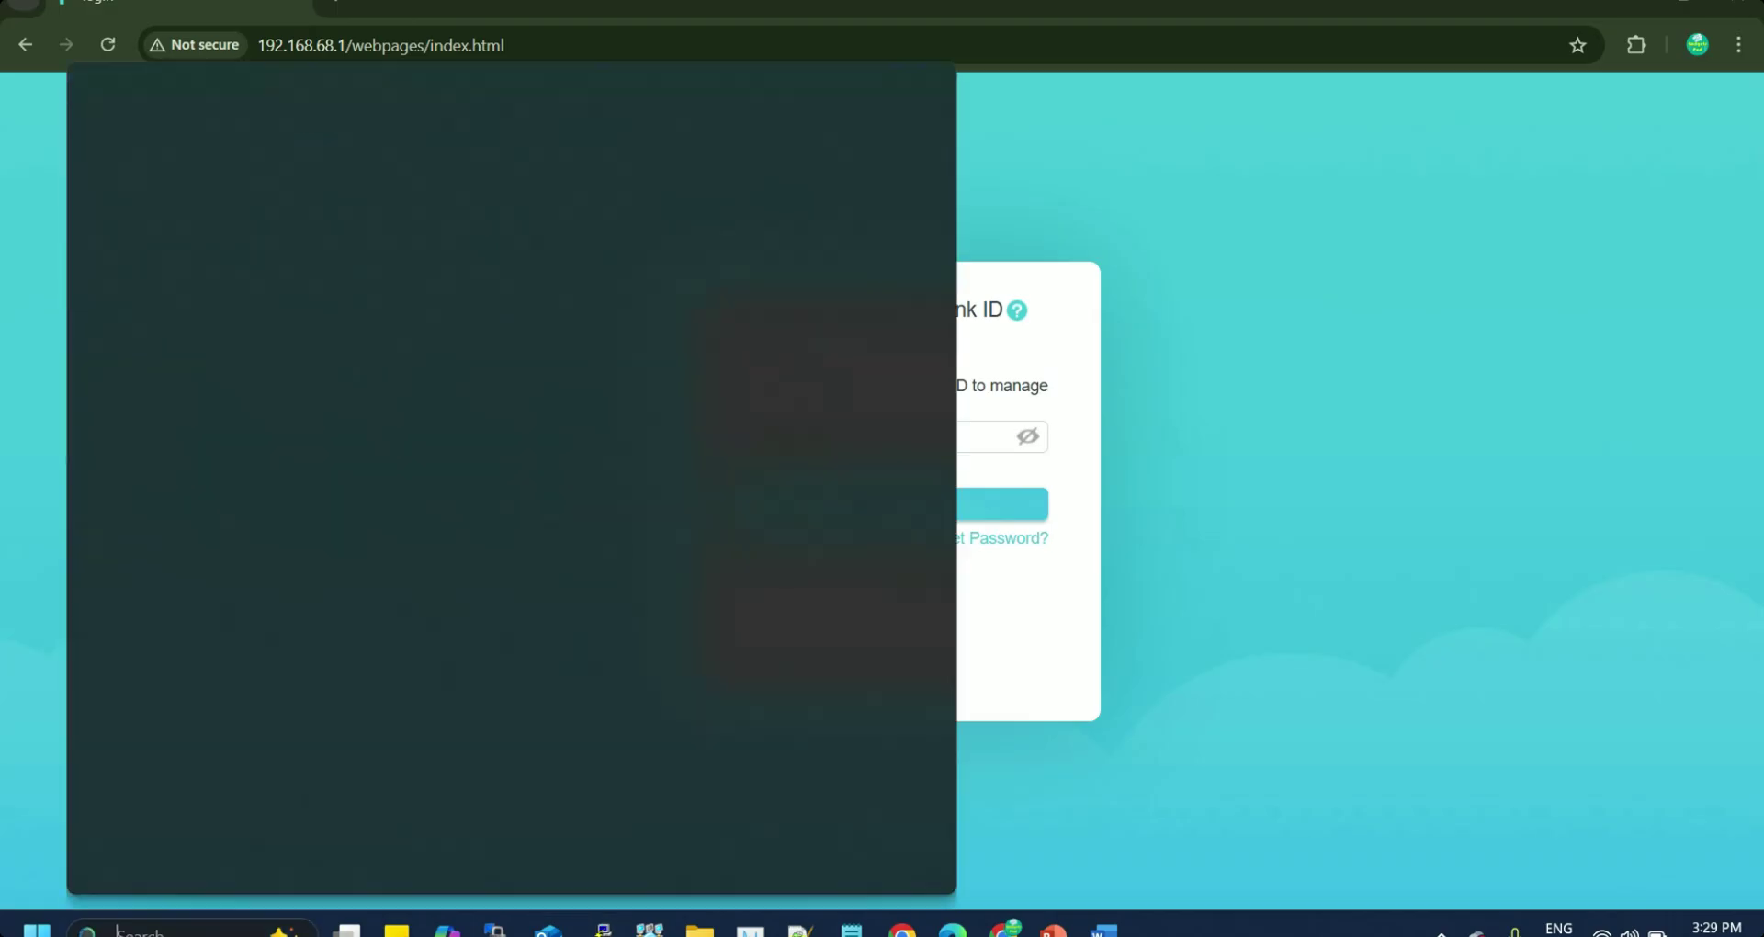
pyautogui.write('cmd')
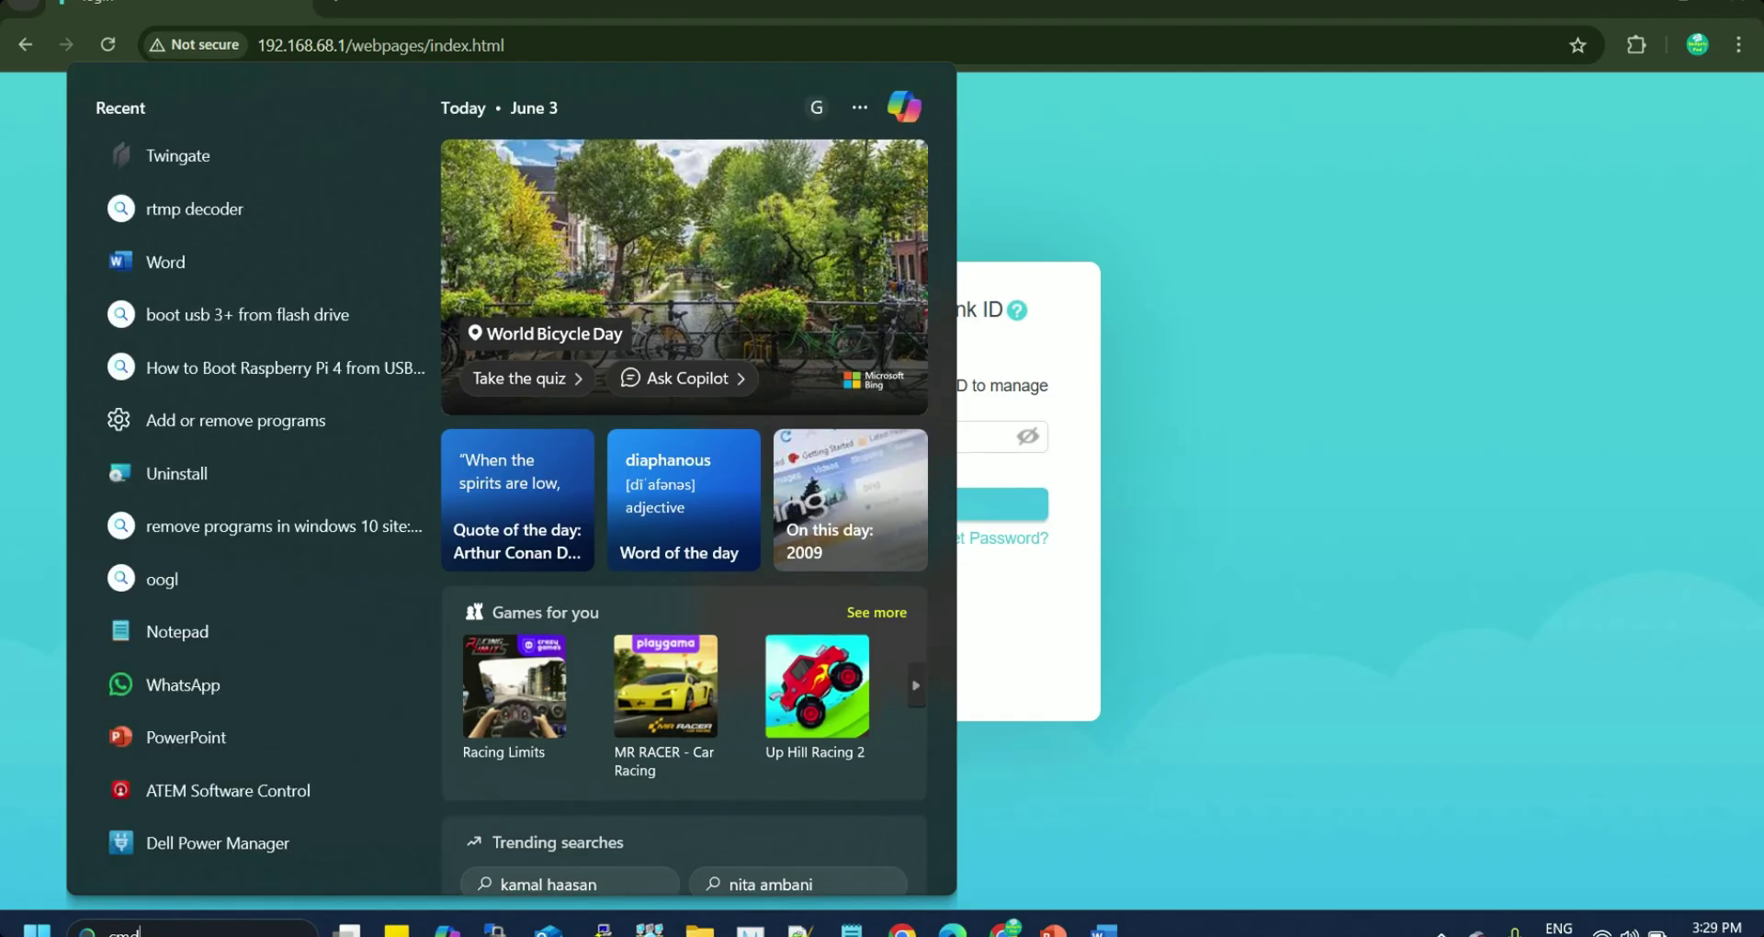
pyautogui.click(722, 439)
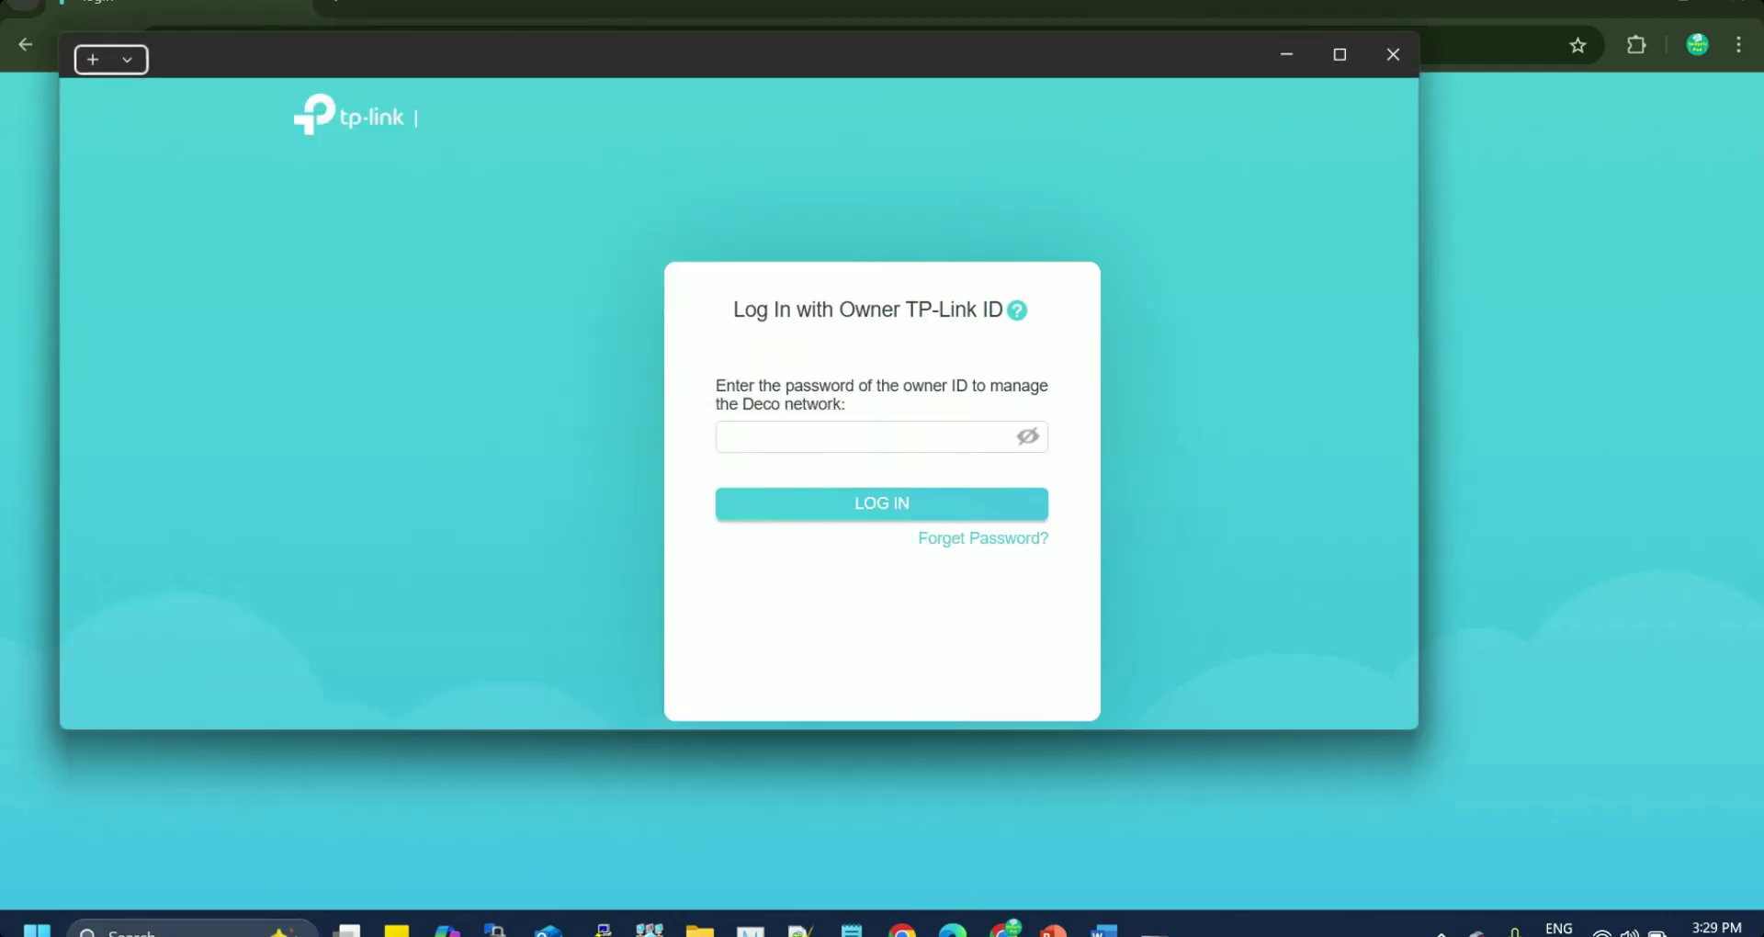
pyautogui.write('pi')
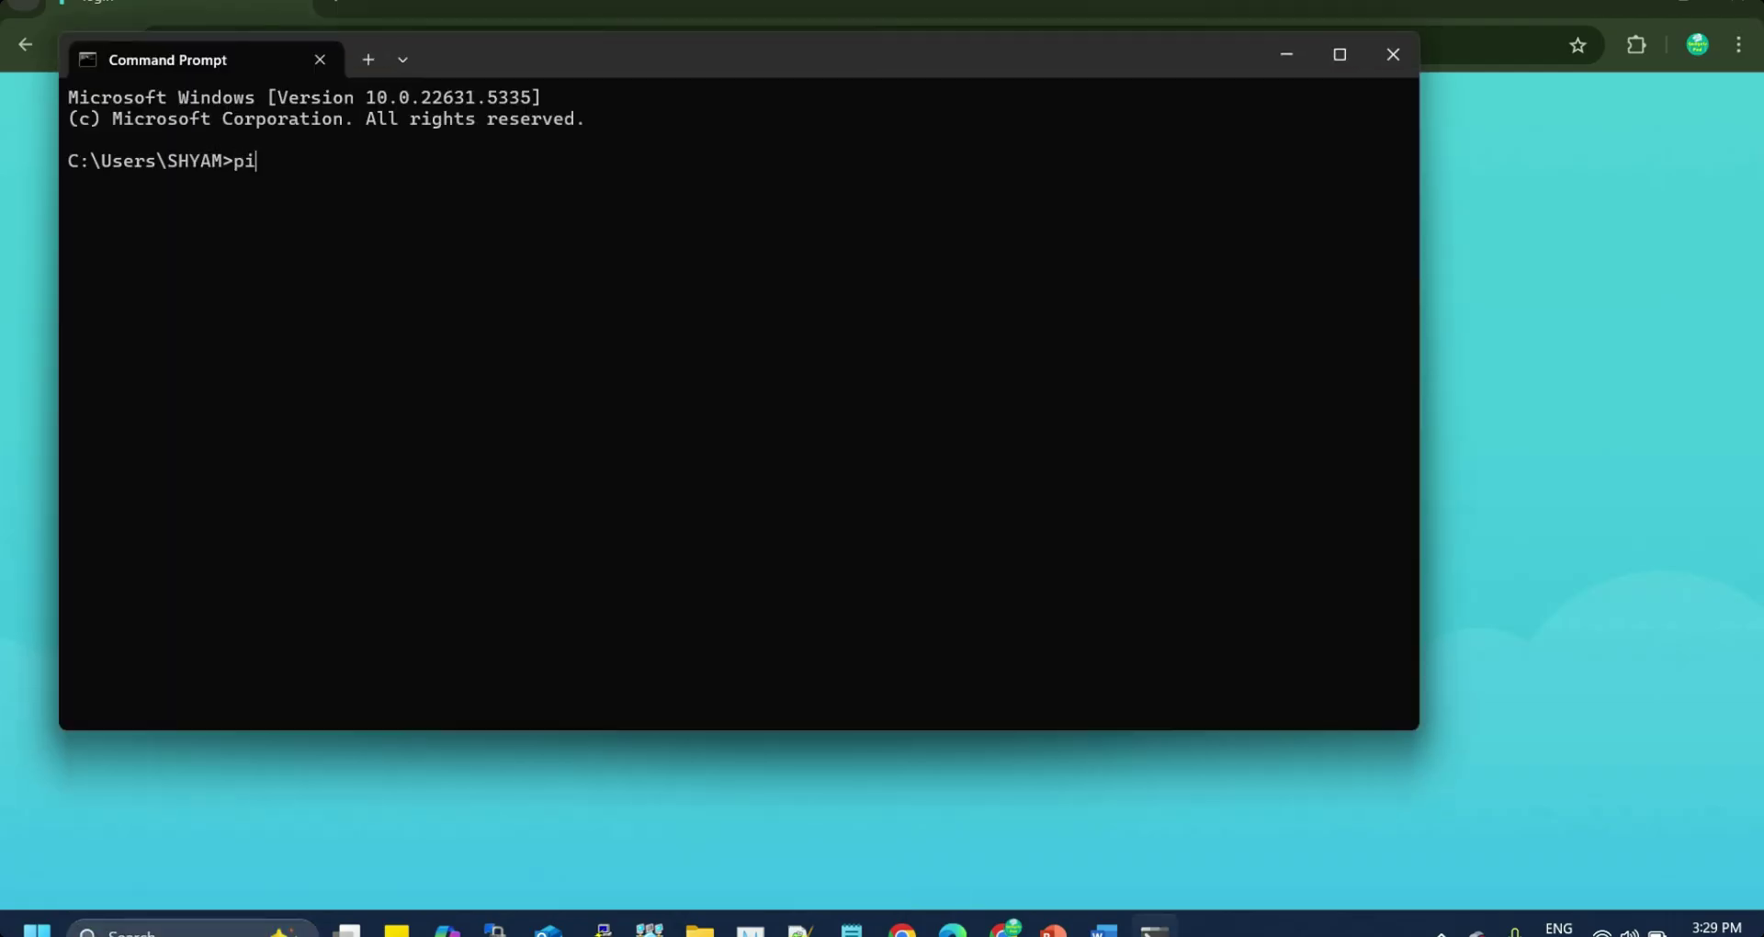
pyautogui.write('ng 192.168.68.1 -t')
pyautogui.press('Return')
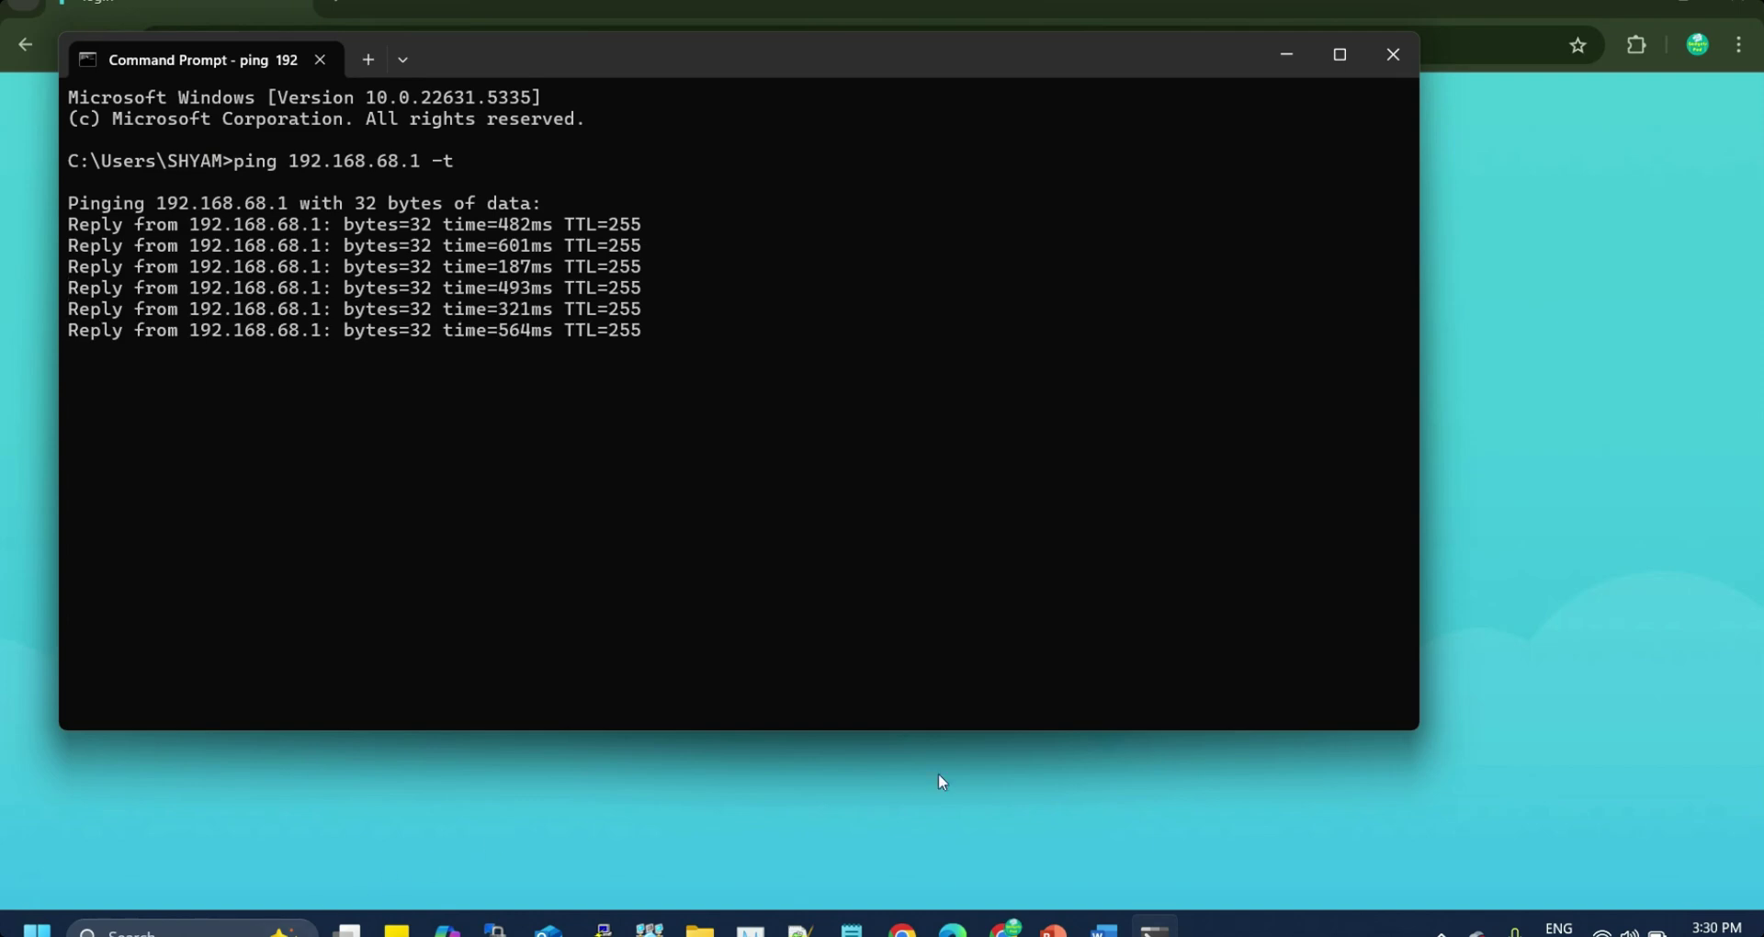
pyautogui.hotkey('ctrl', 'c')
pyautogui.click(1385, 53)
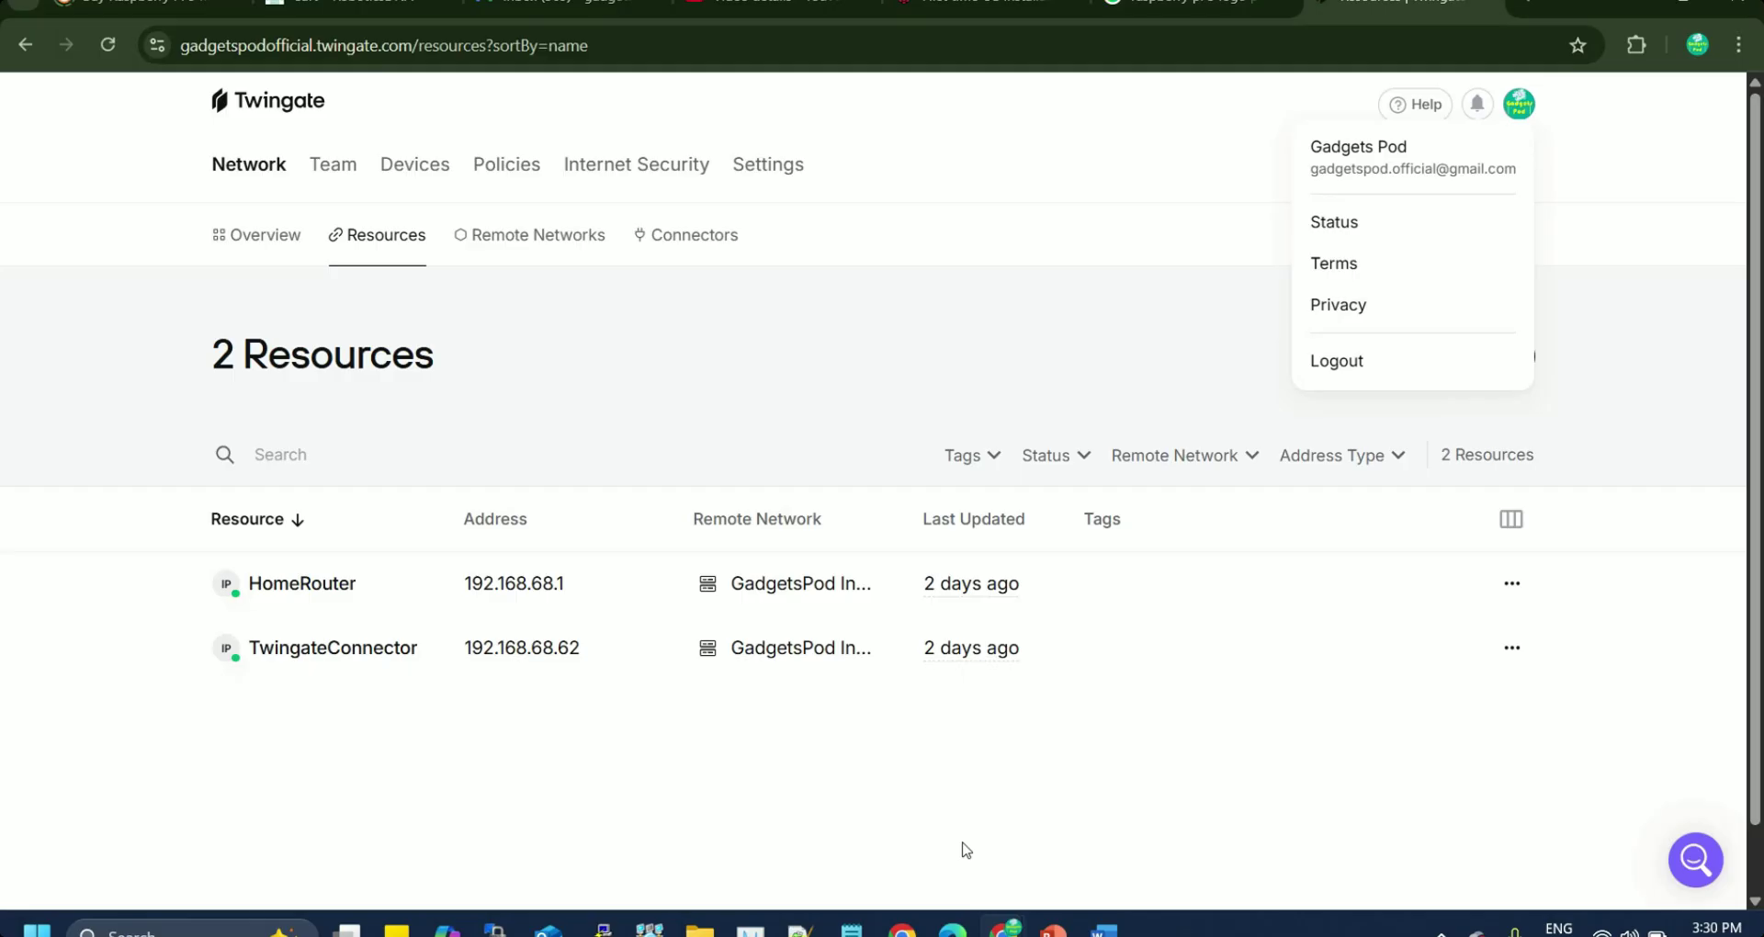
# - Create a Twingate resource named MacBook Home with address 192.168.68.55 in GadgetsPod India and grant the Everyone group access
pyautogui.click(393, 244)
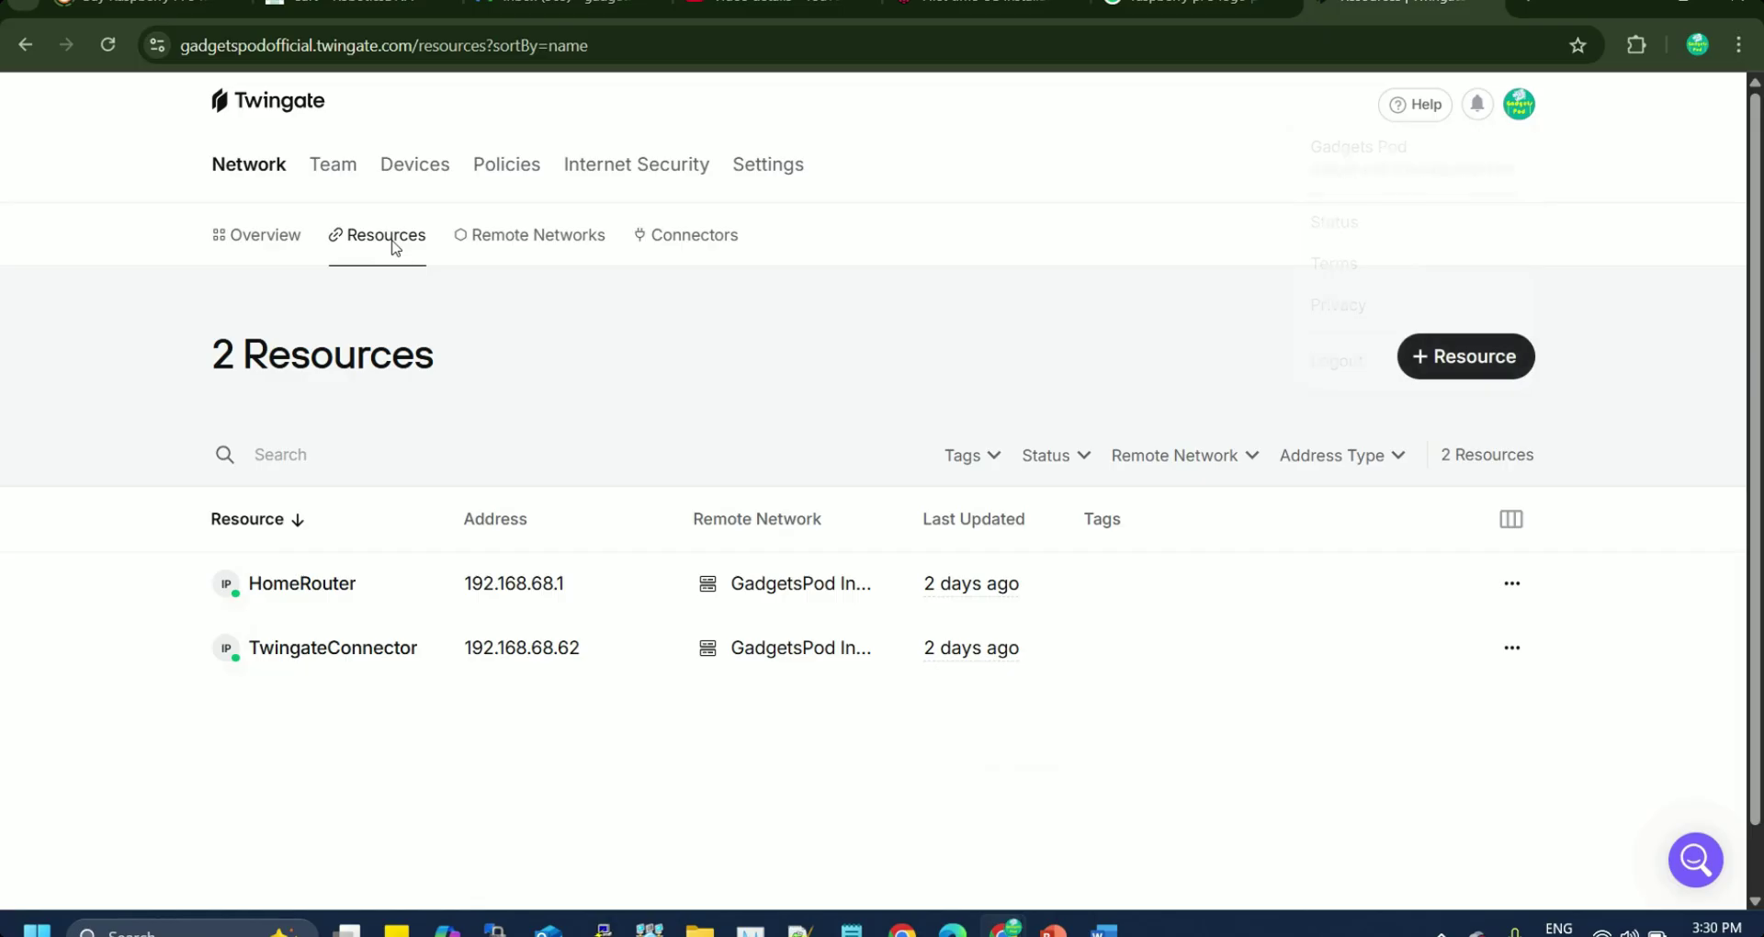
pyautogui.click(1467, 358)
pyautogui.write('Mac')
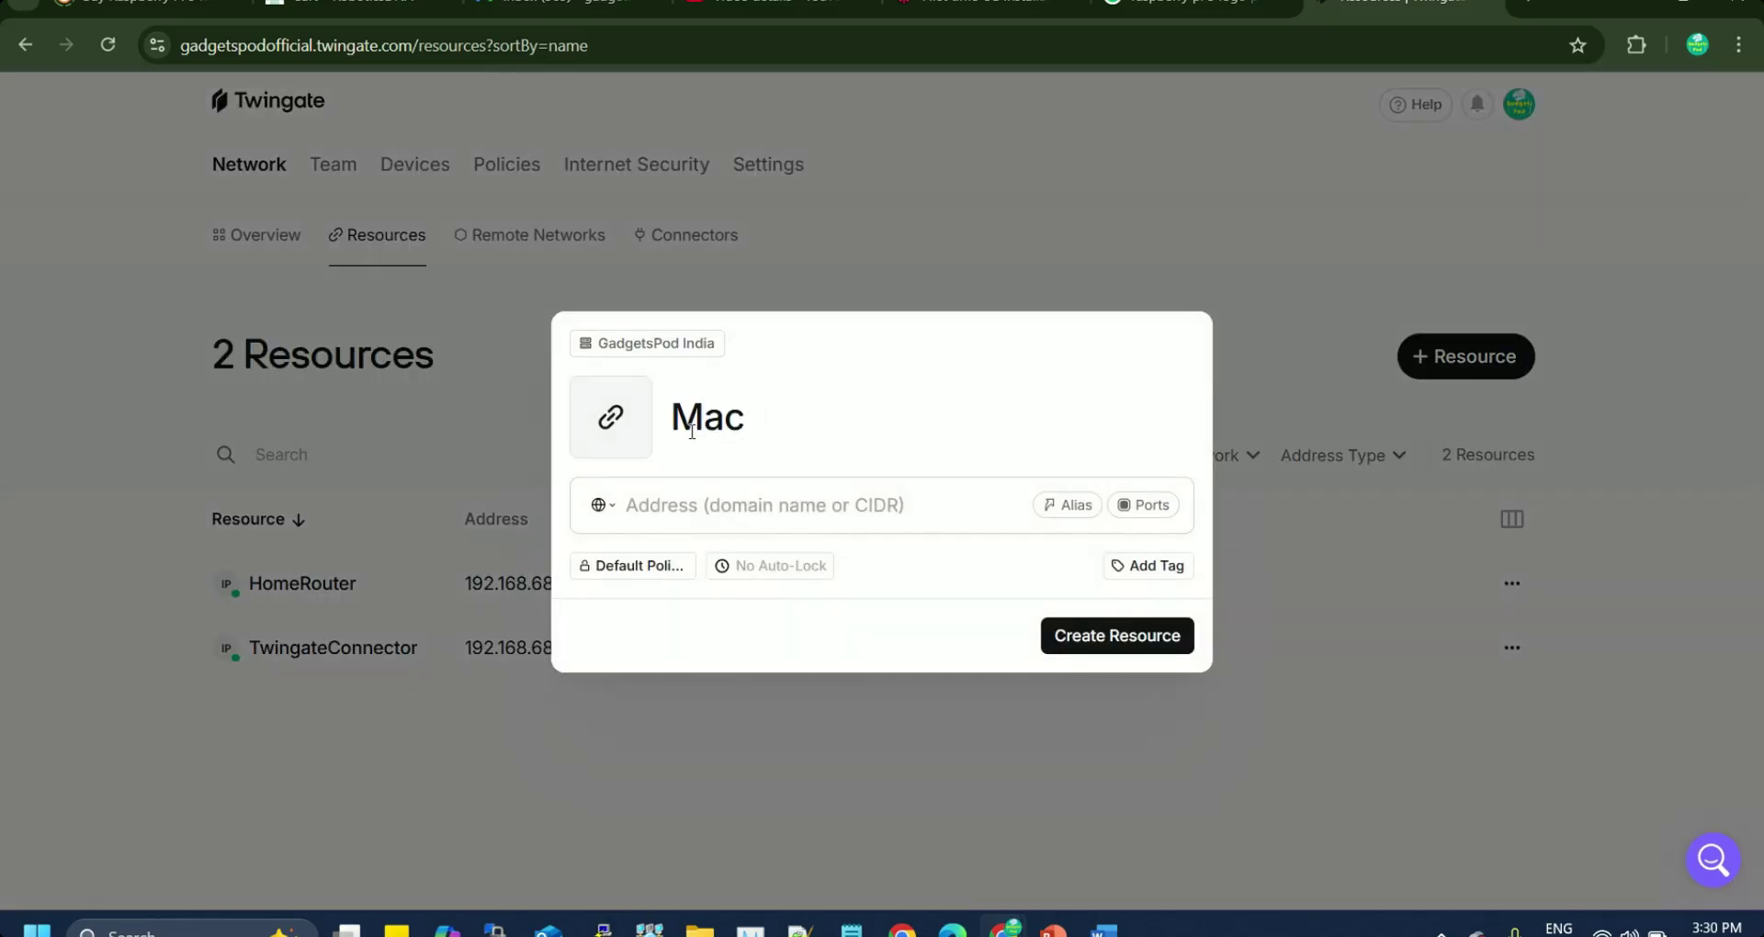
pyautogui.write('Book Home')
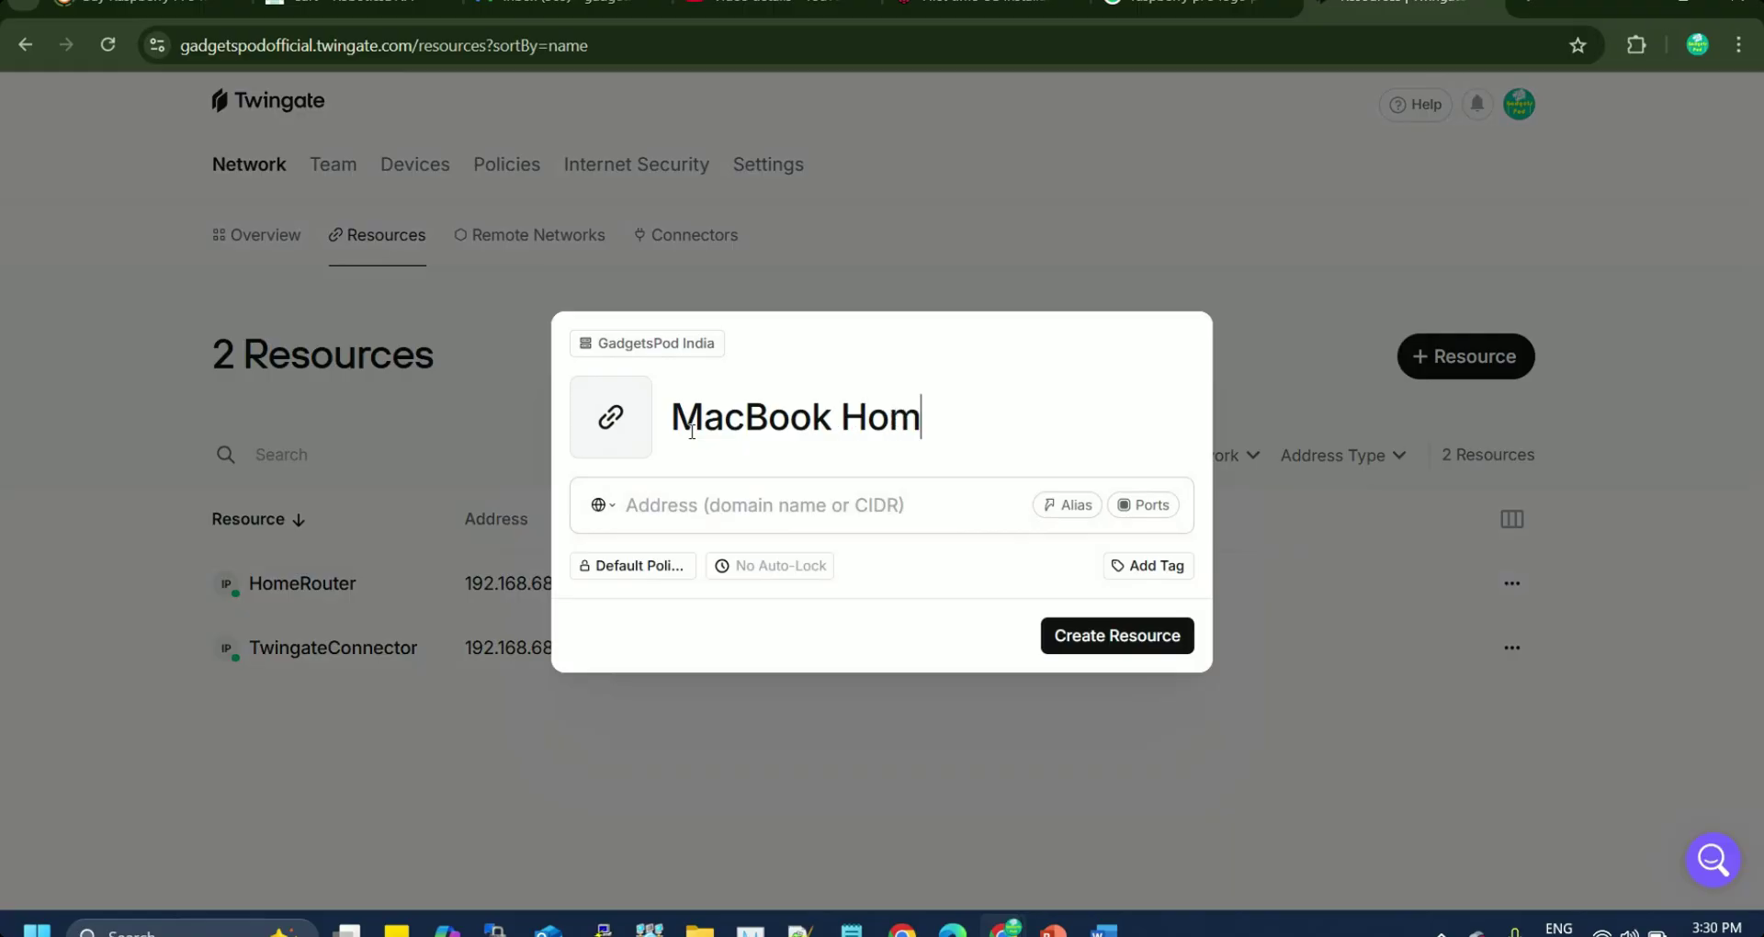
pyautogui.click(795, 510)
pyautogui.write('19')
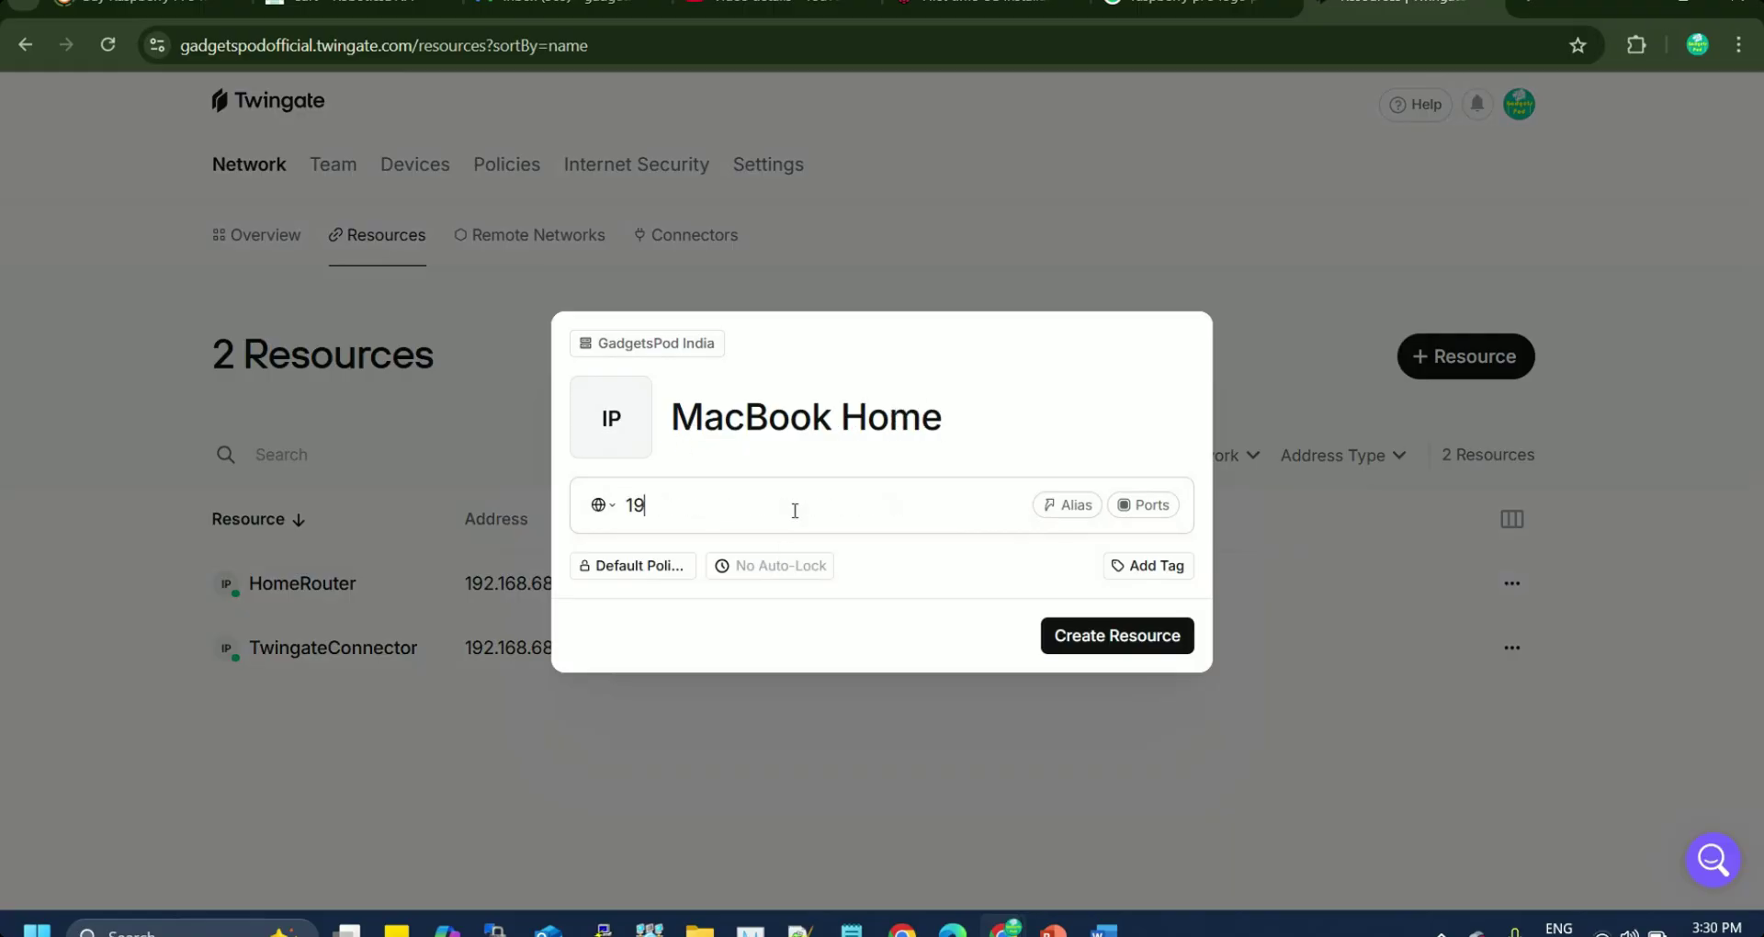
pyautogui.write('2.168.68.55')
pyautogui.click(1115, 628)
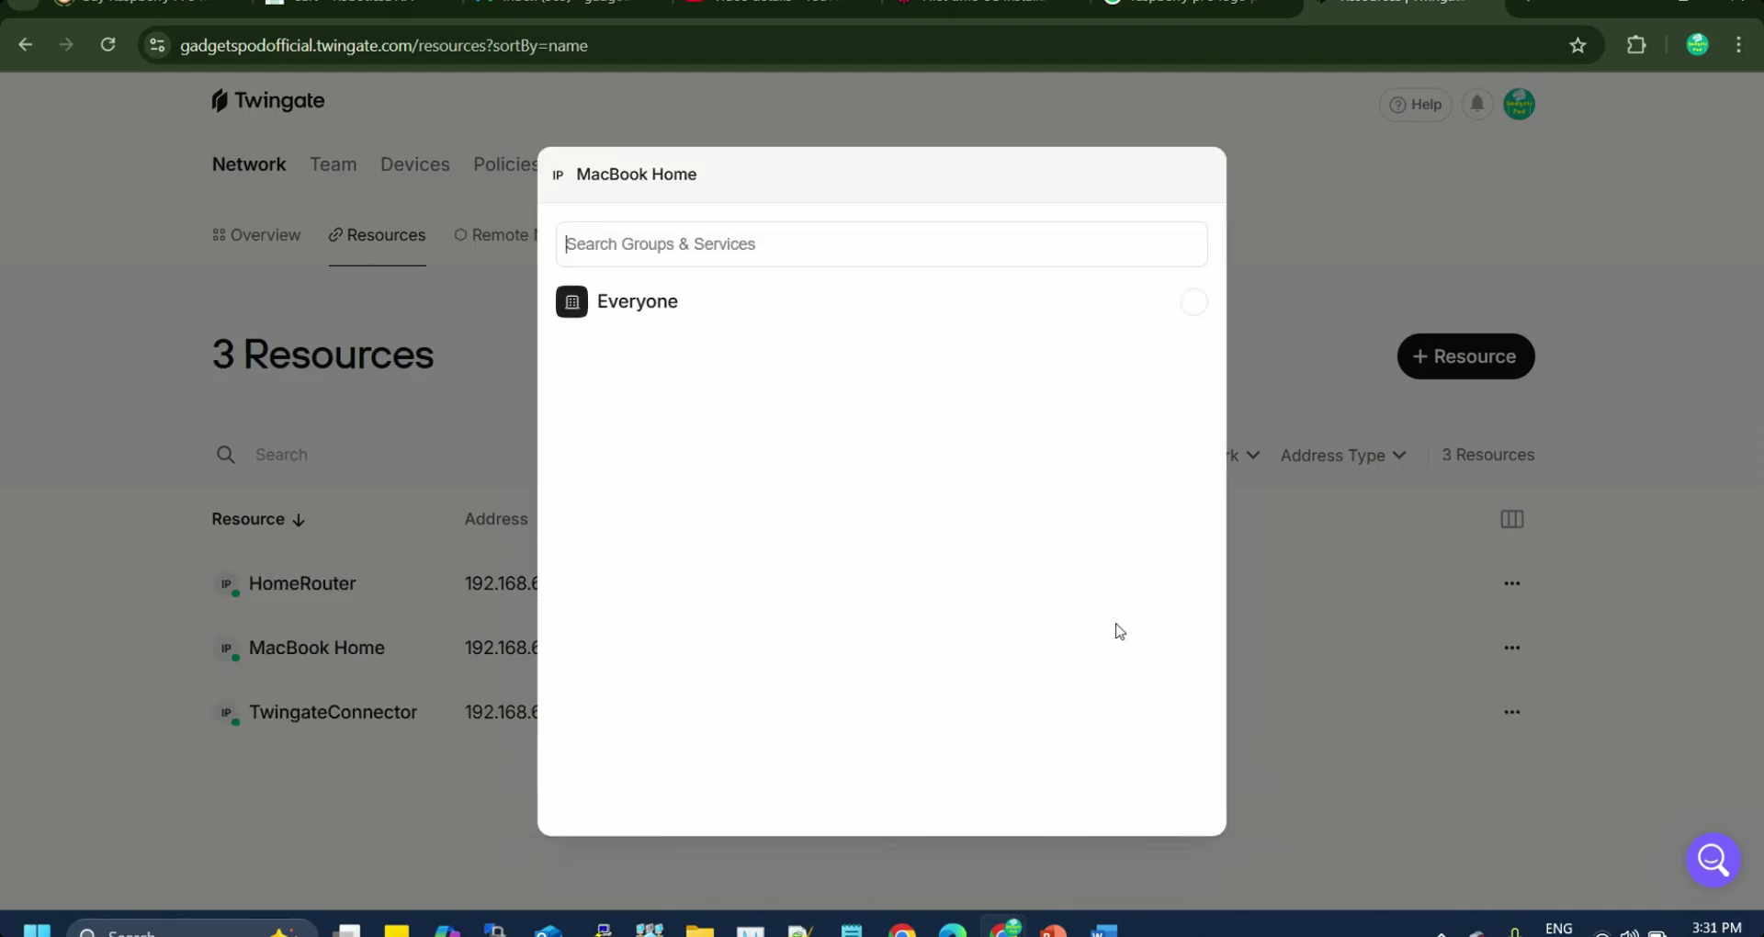
pyautogui.click(898, 313)
pyautogui.click(1151, 292)
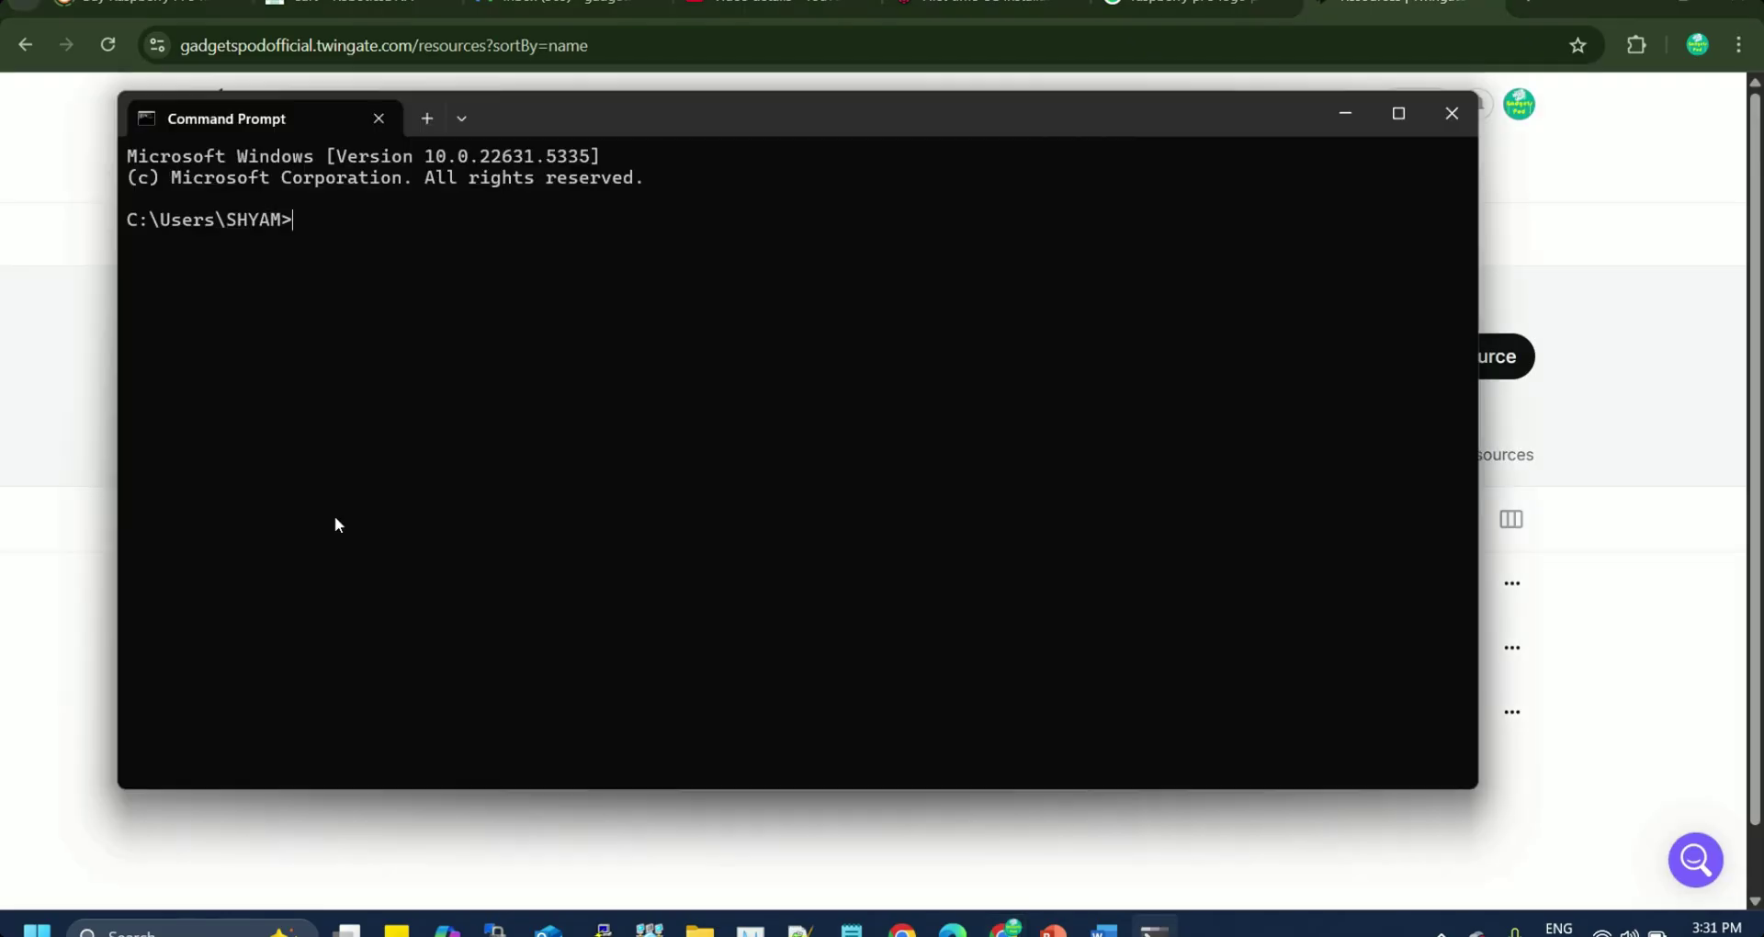
pyautogui.write('192.168.68.55')
pyautogui.press('BackSpace')
pyautogui.press('BackSpace')
pyautogui.press('BackSpace')
pyautogui.press('BackSpace')
pyautogui.press('BackSpace')
pyautogui.press('BackSpace')
pyautogui.press('BackSpace')
pyautogui.press('BackSpace')
pyautogui.press('BackSpace')
pyautogui.press('BackSpace')
pyautogui.press('BackSpace')
pyautogui.press('BackSpace')
pyautogui.press('BackSpace')
# - Test the MacBook Home connection in Command Prompt with ping 192.168.68.55 -t and stop the ping
pyautogui.write('ping 192.168.68')
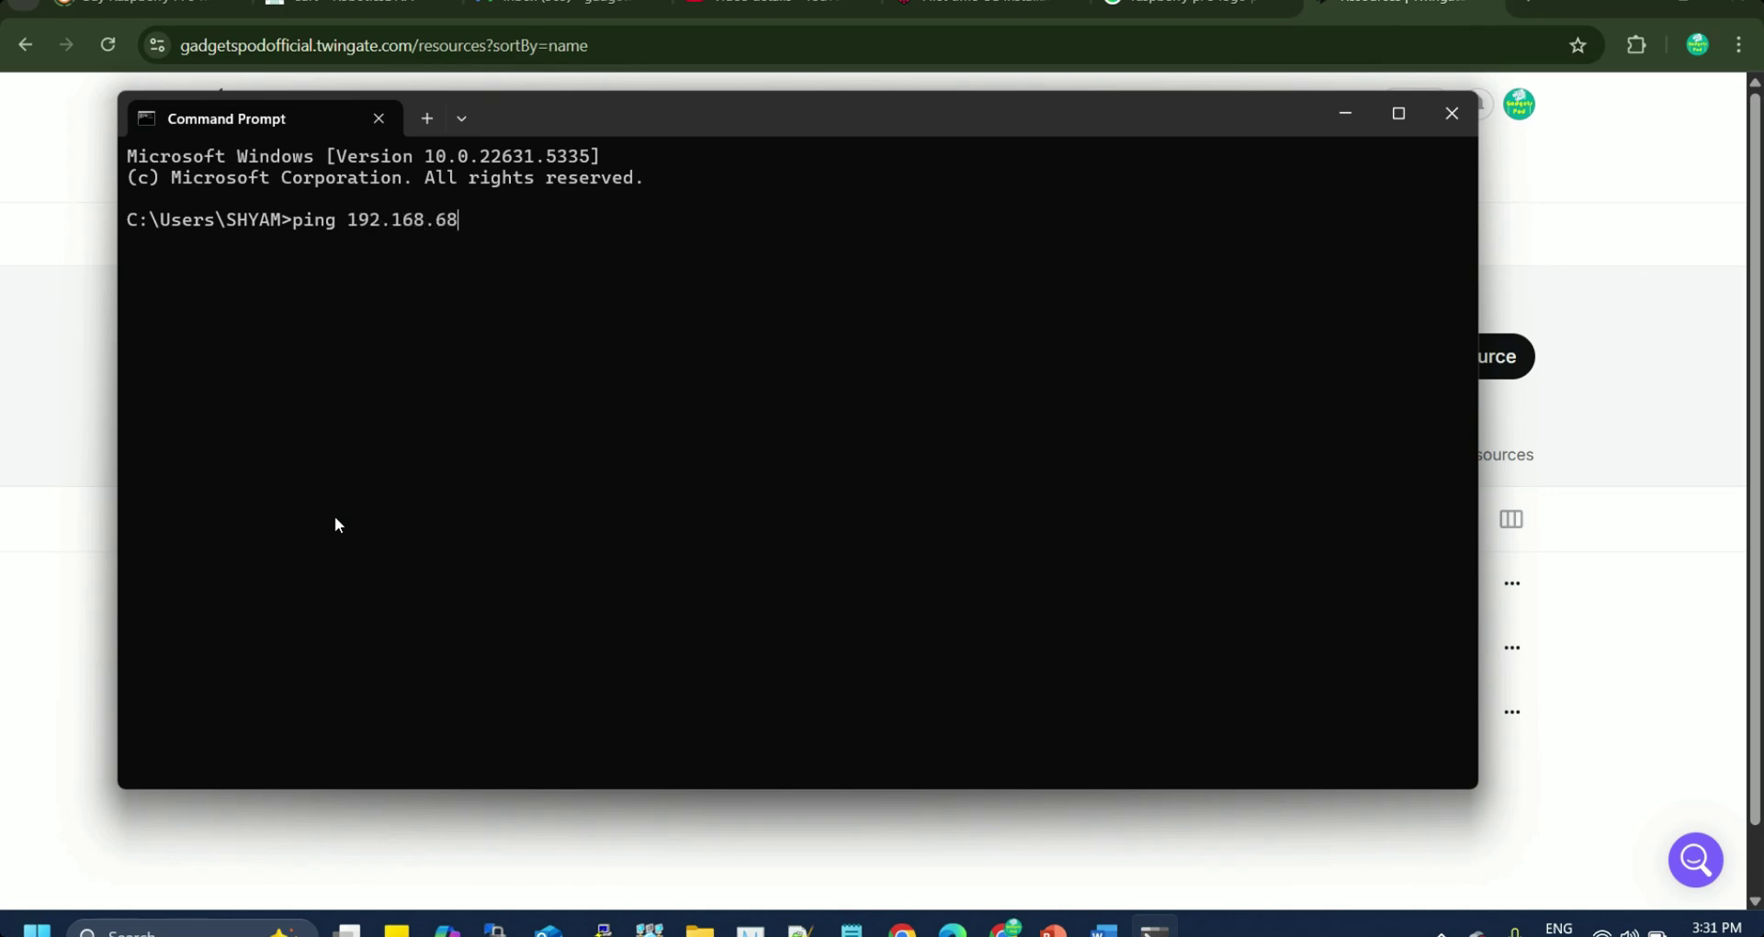
pyautogui.write('.55 -t')
pyautogui.press('Return')
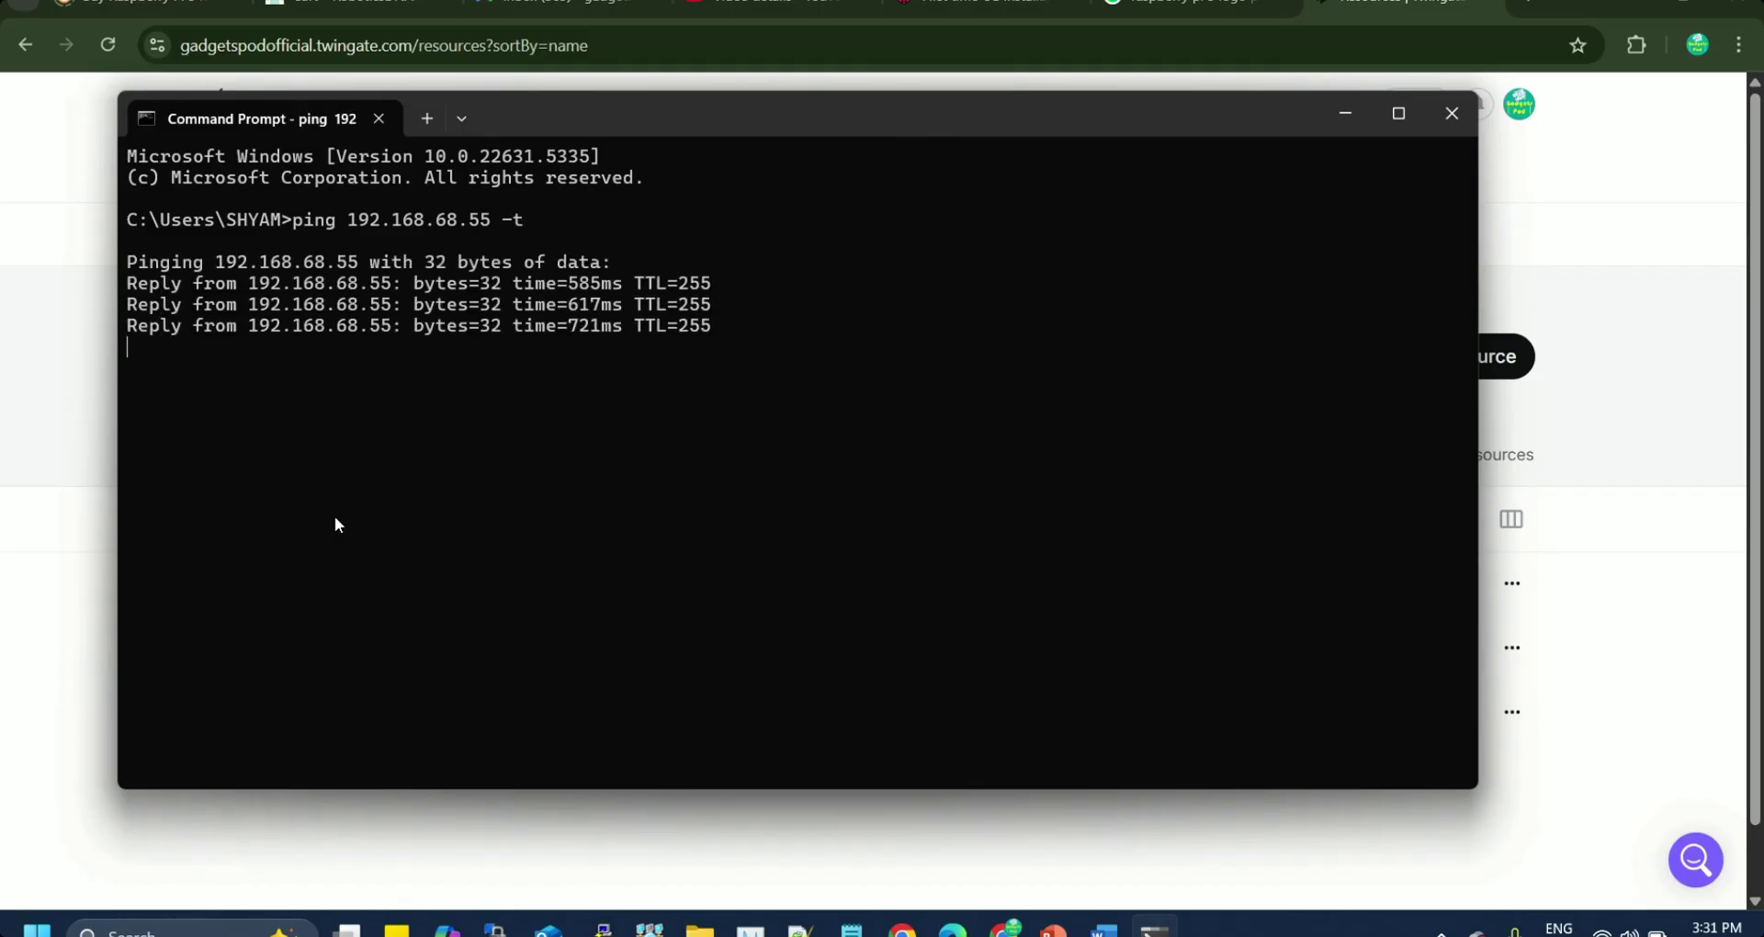
pyautogui.hotkey('ctrl', 'c')
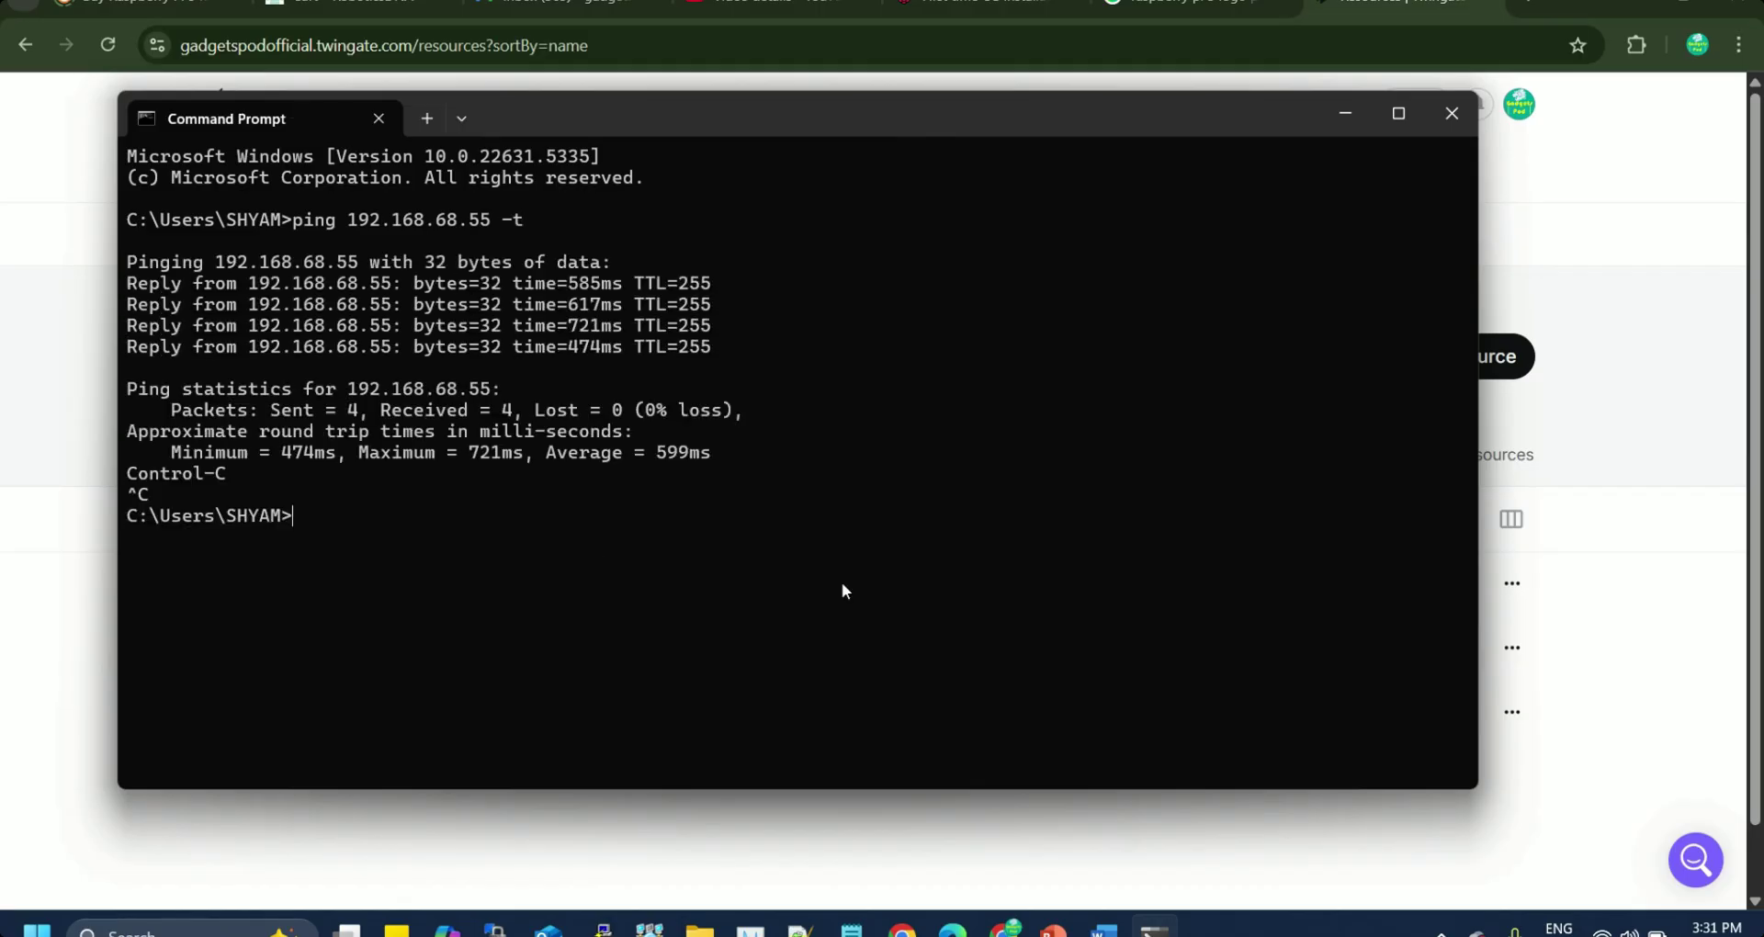